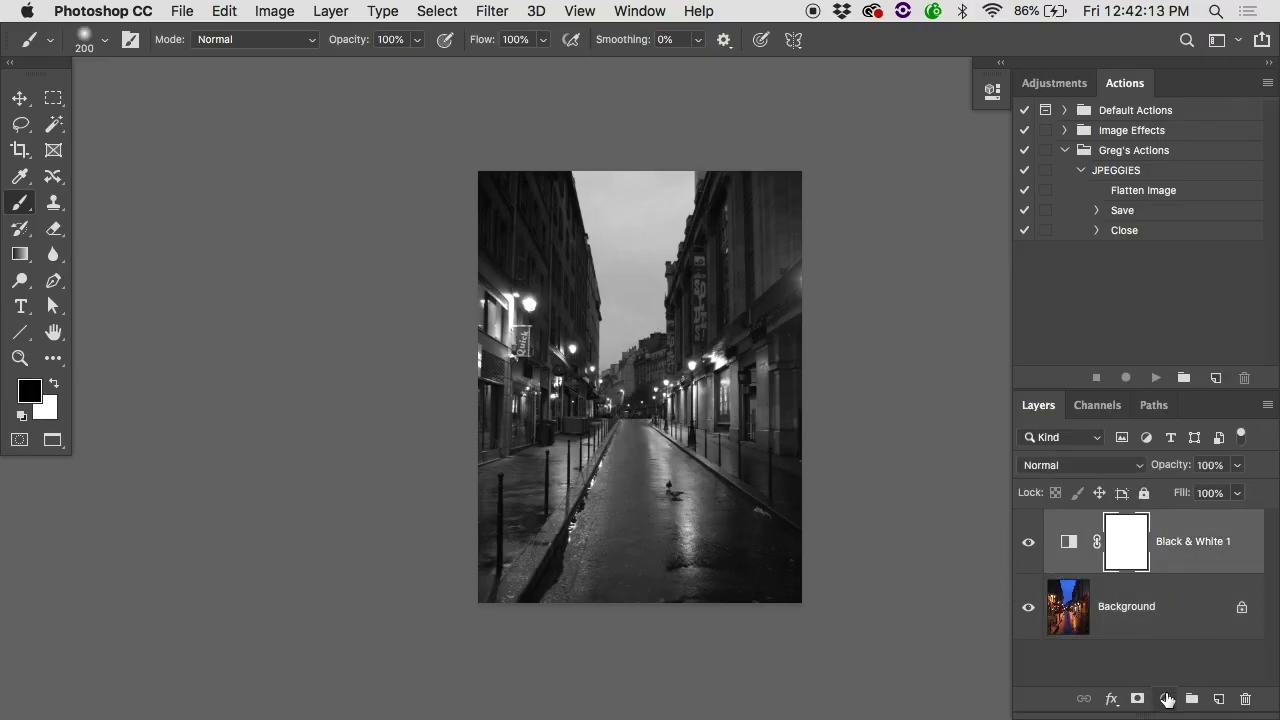
- Add a Levels adjustment layer above Black & White 1 and raise its midtone gamma to 1.35
left_click(1165, 698)
left_click(1150, 397)
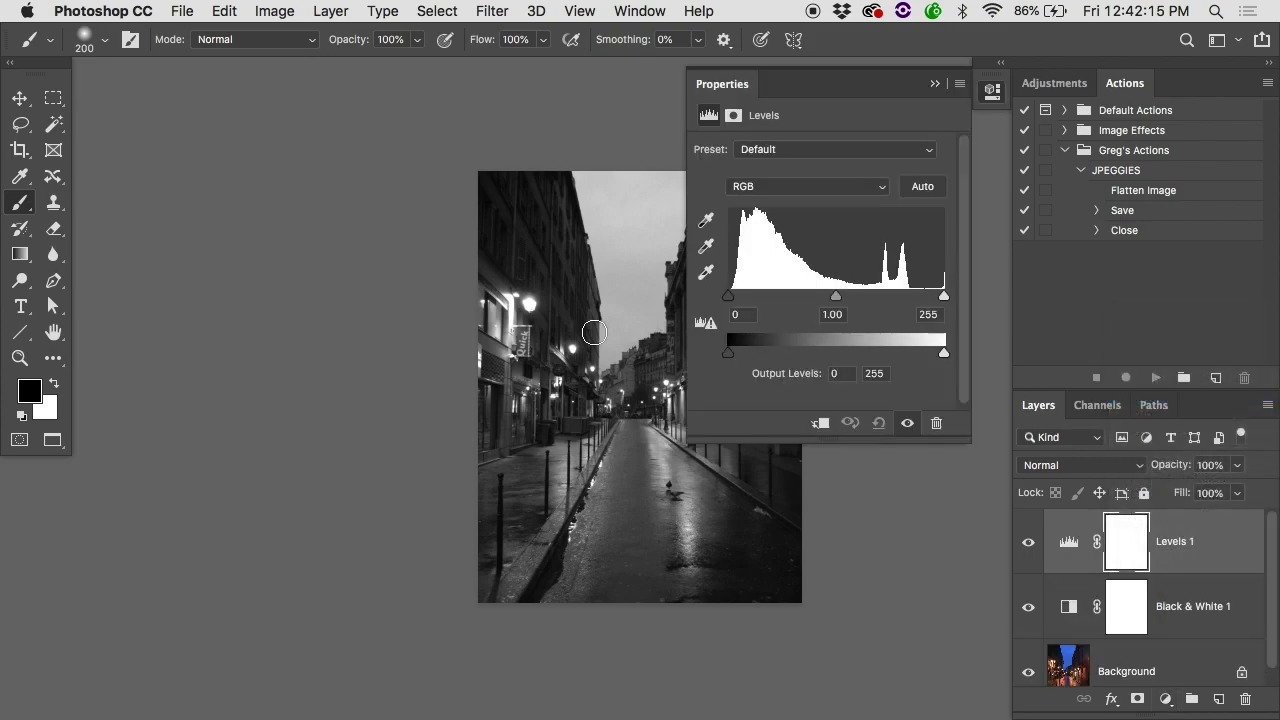
scroll(663, 314, "right", 5)
left_click_drag(835, 299, 815, 303)
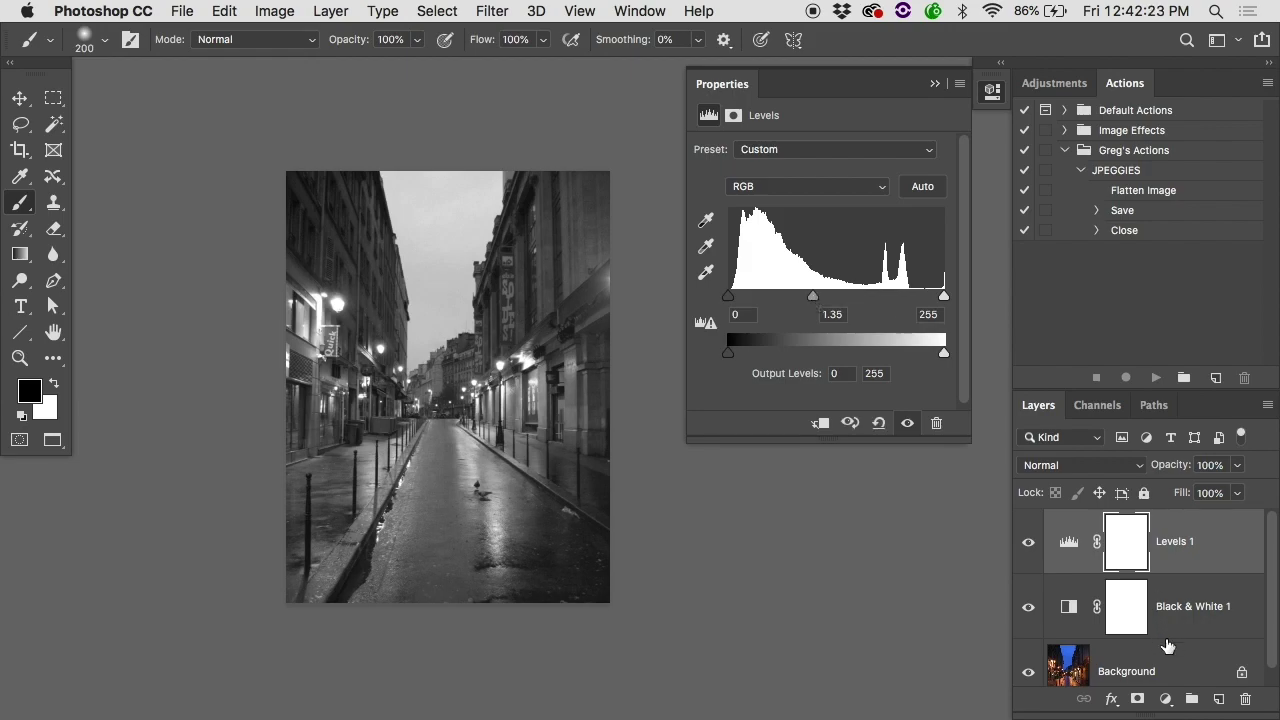
- Add Levels 2 with midtones darkened to 0.76, then add a default Levels 3 layer
left_click(1165, 699)
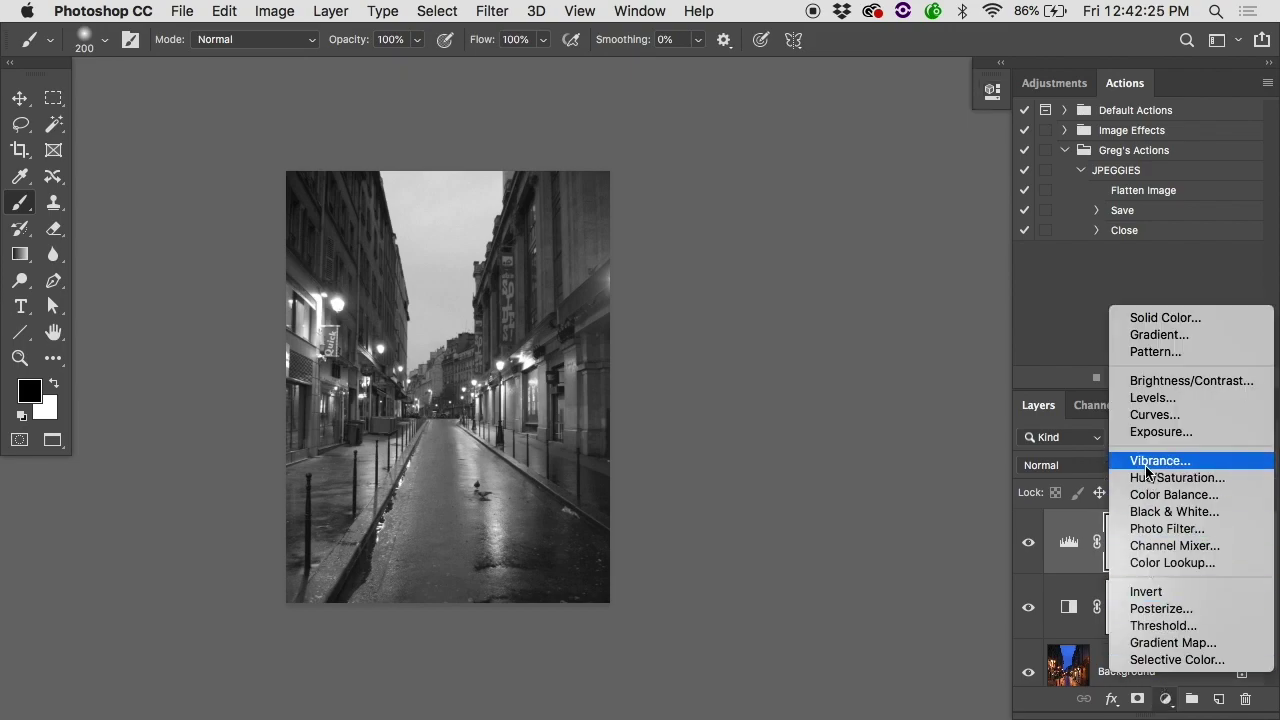
left_click(1150, 398)
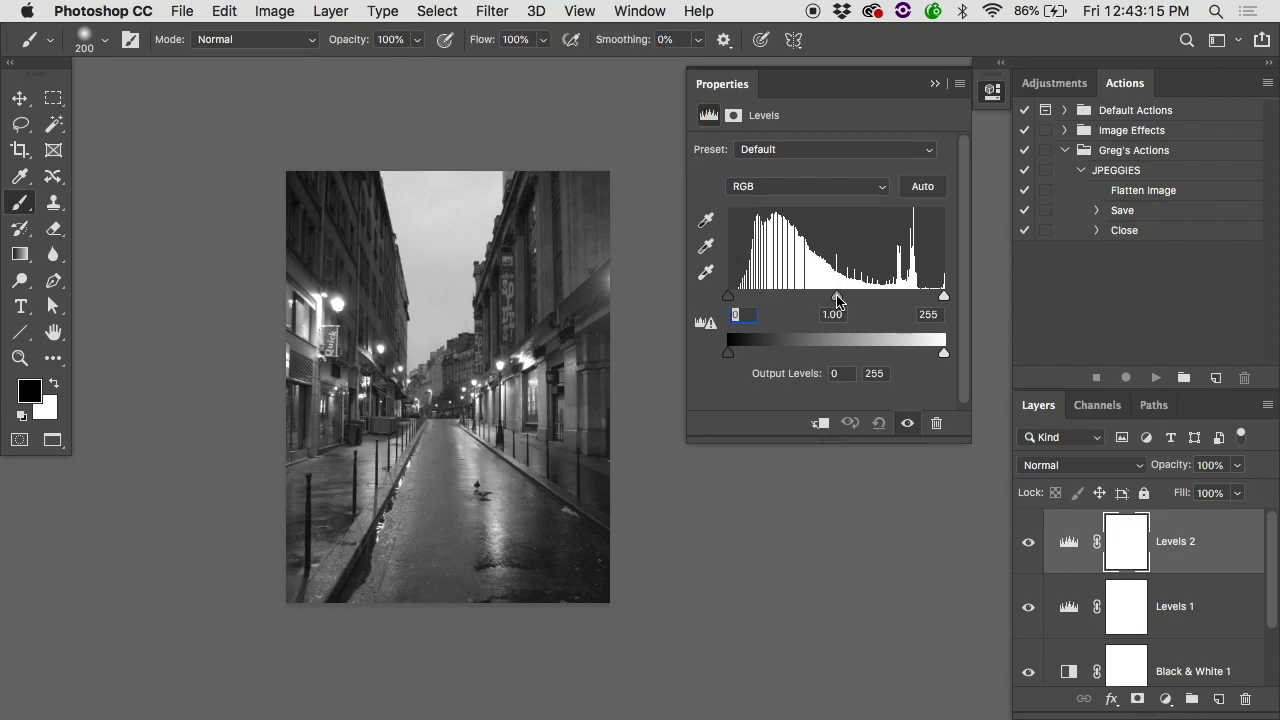
left_click_drag(836, 297, 856, 302)
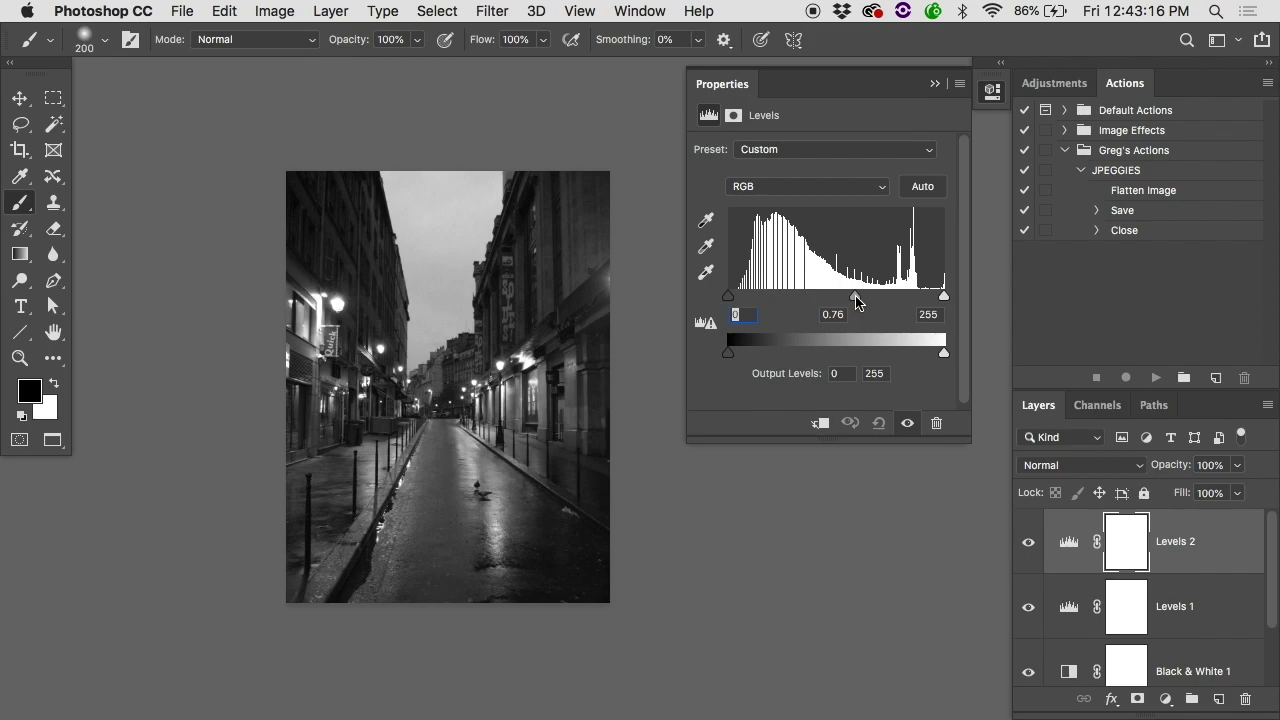
left_click(1165, 698)
left_click(1150, 398)
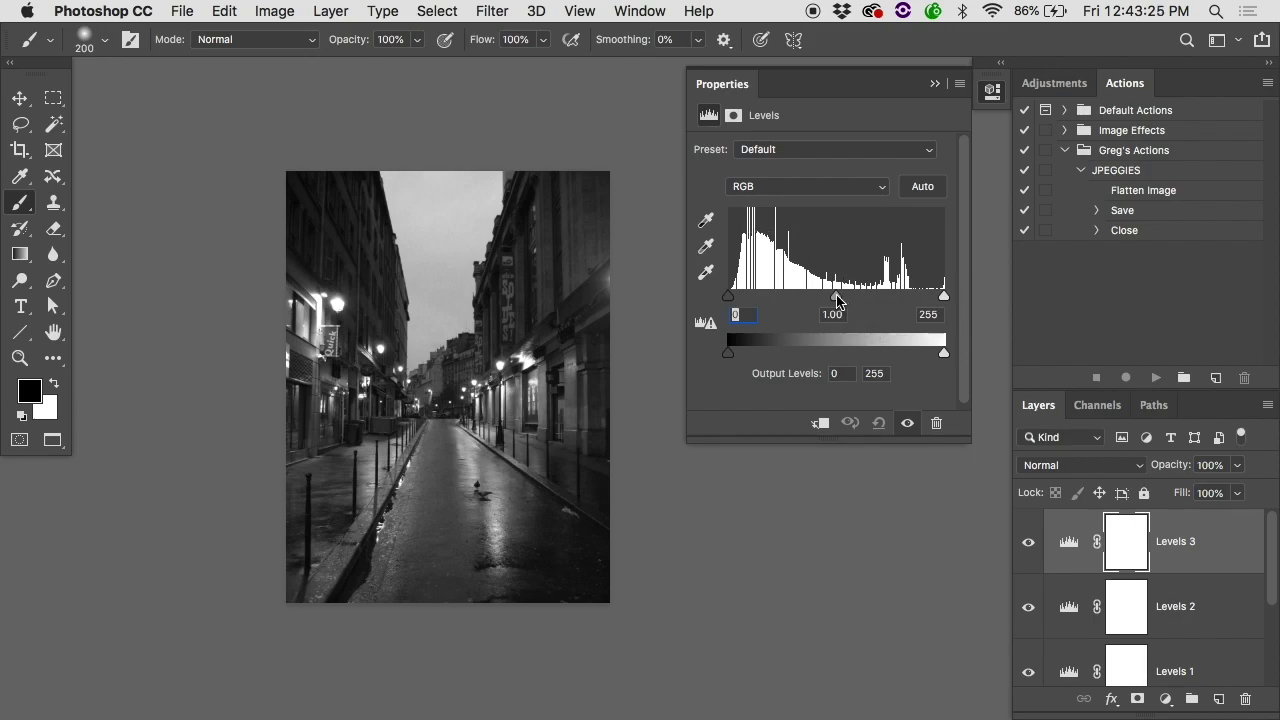
- Raise Levels 3 midtones to 6.16, then add Levels 4 with midtones pulled down to 0.18
left_click_drag(837, 296, 732, 298)
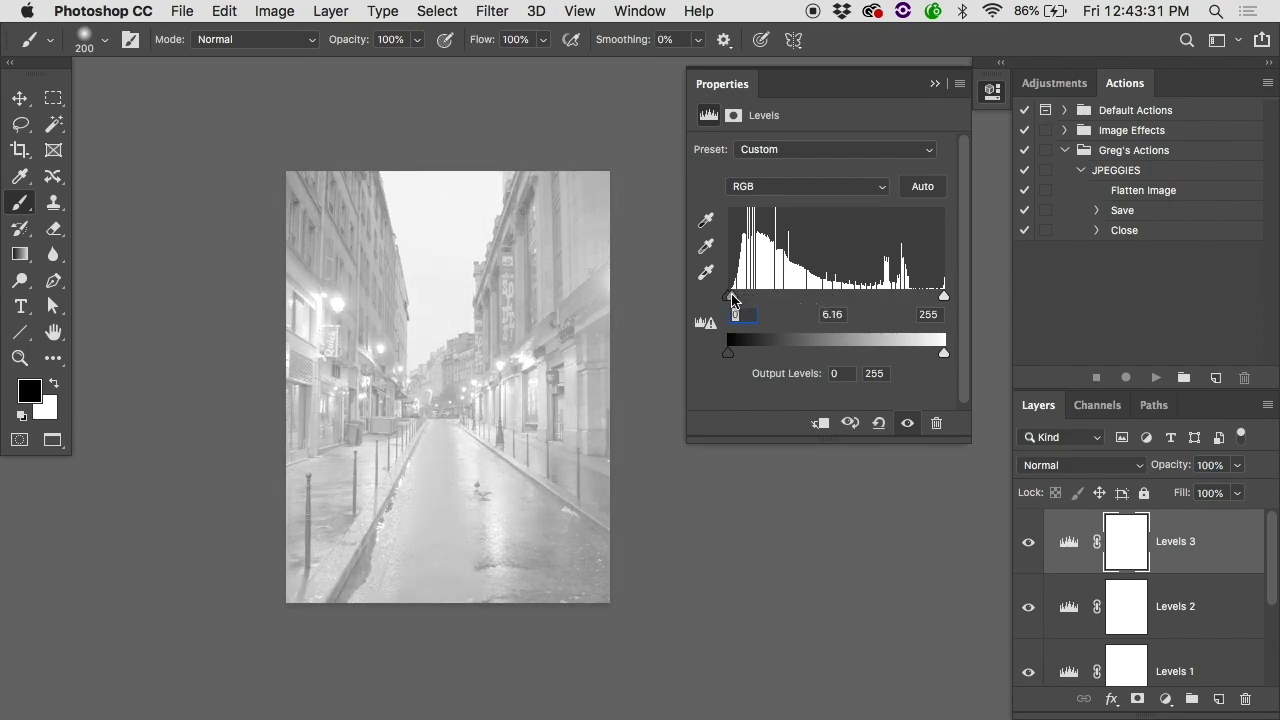
left_click(1165, 699)
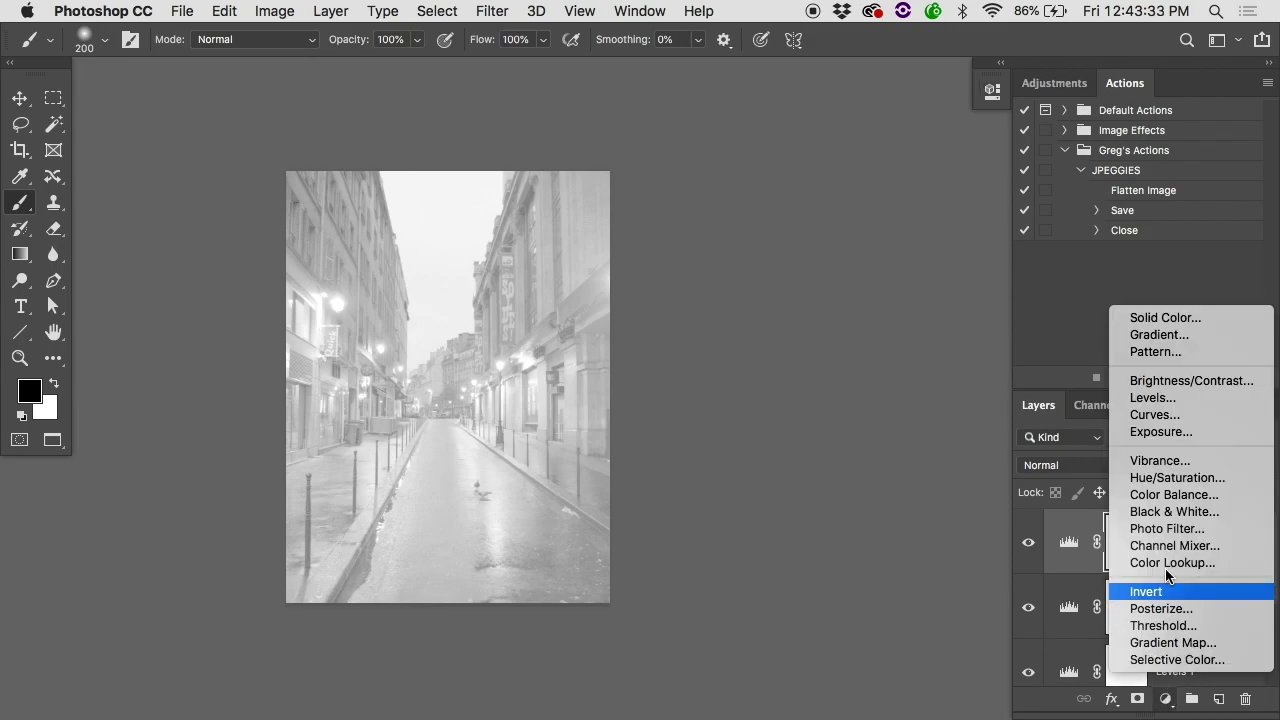
left_click(1148, 397)
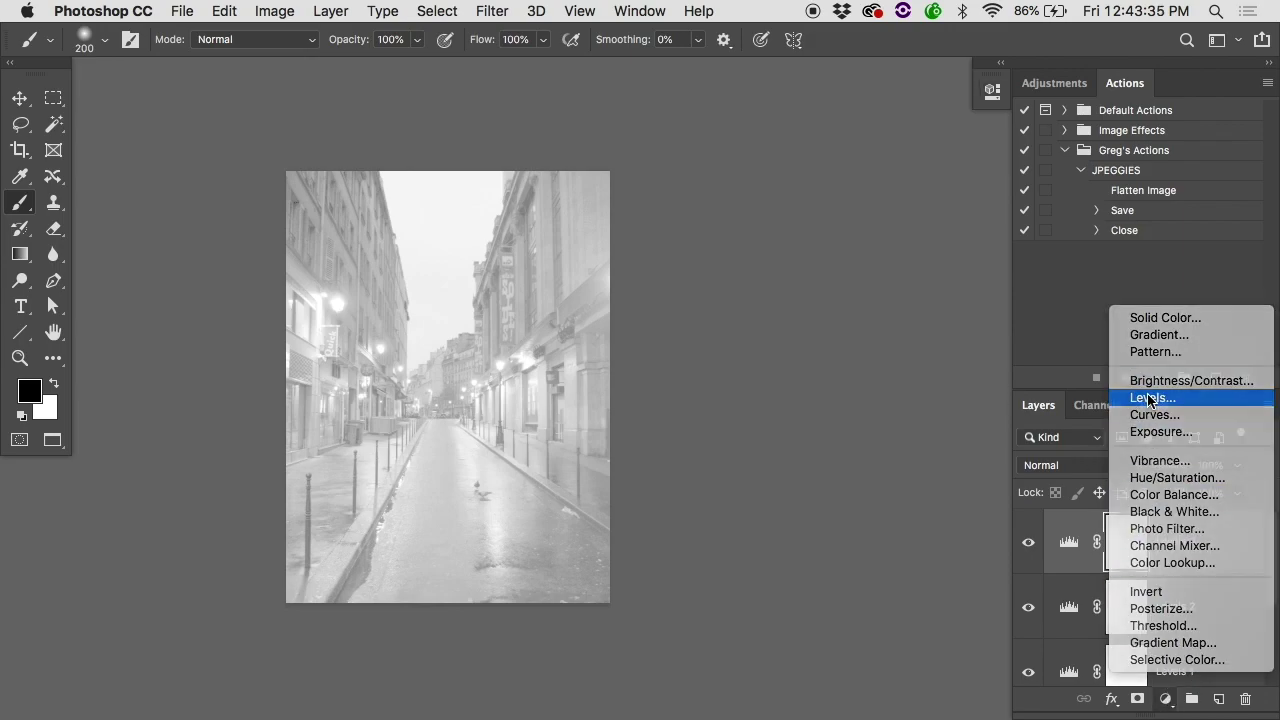
left_click_drag(836, 297, 920, 301)
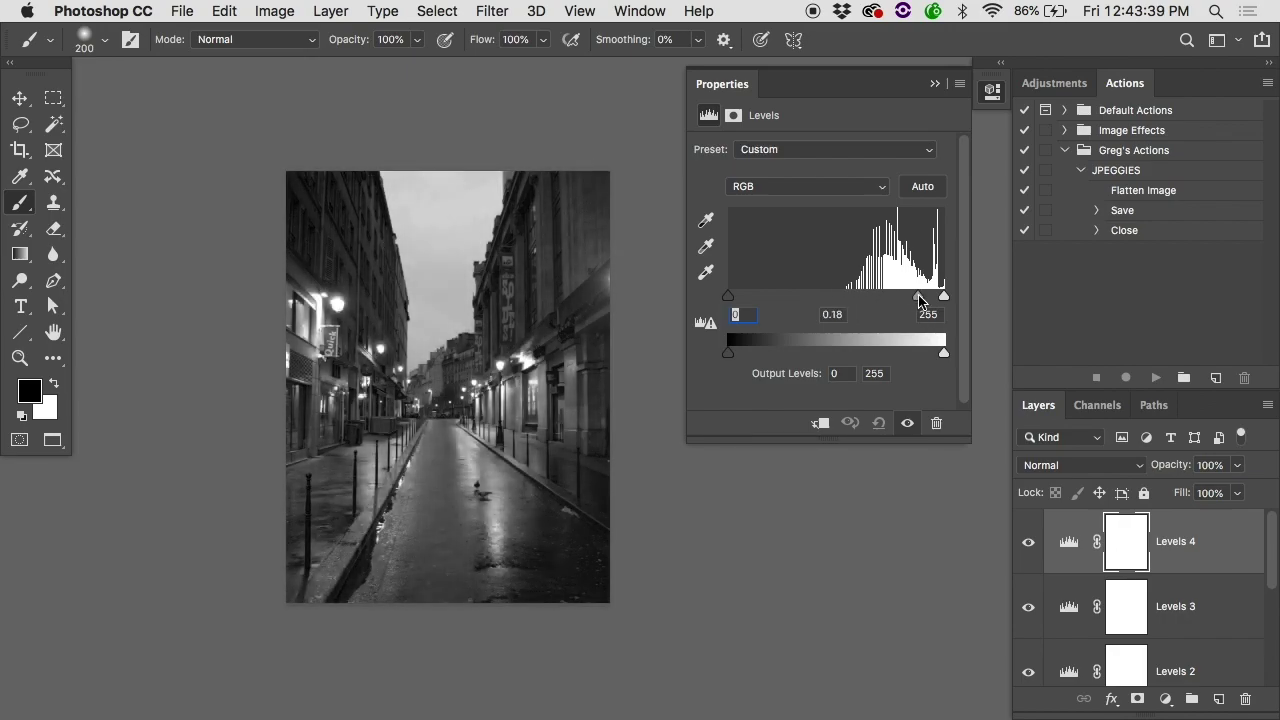
- Zoom into the sky and push Levels 3 midtones further to 9.99
left_click(520, 251, "super")
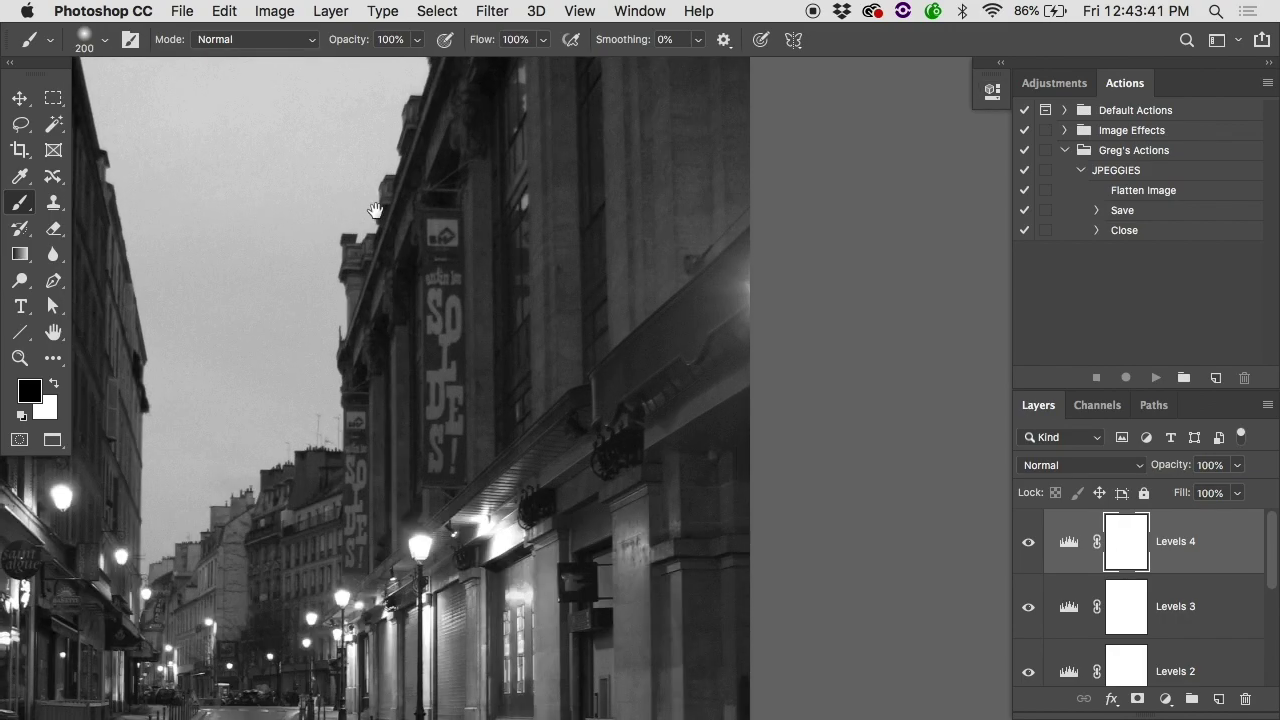
left_click_drag(375, 210, 462, 282)
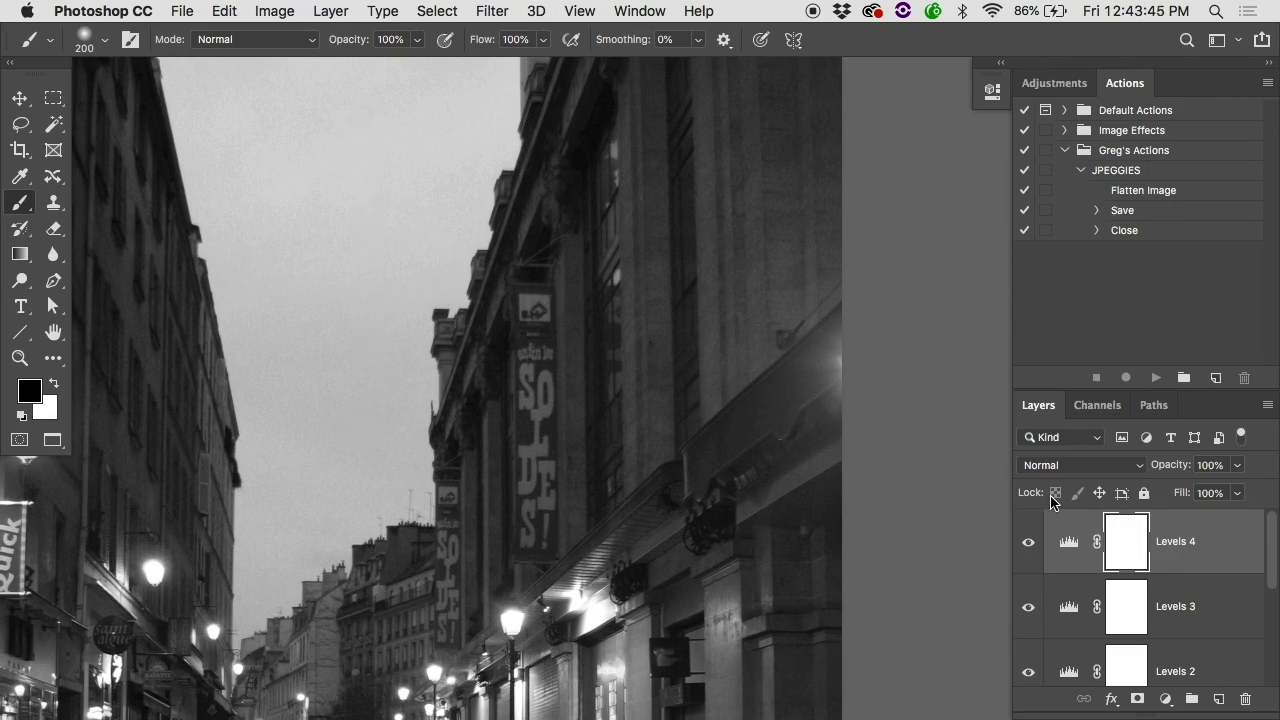
double_click(1069, 606)
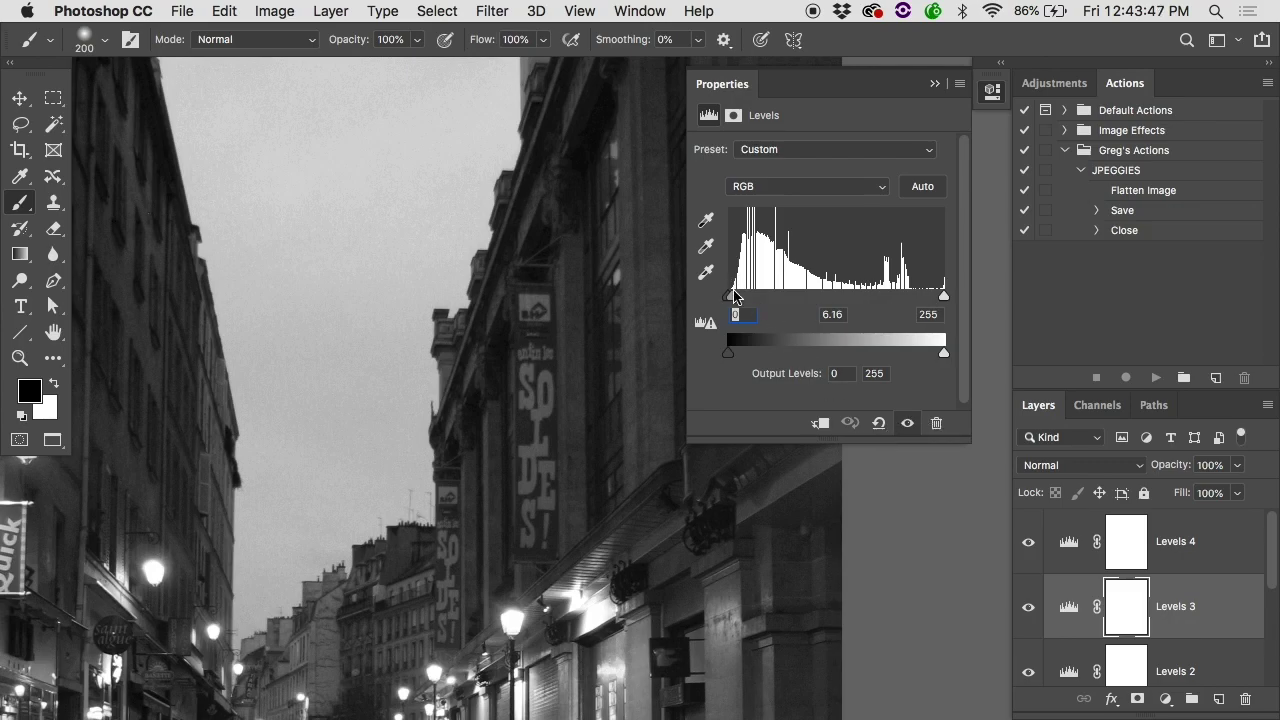
left_click_drag(733, 295, 728, 296)
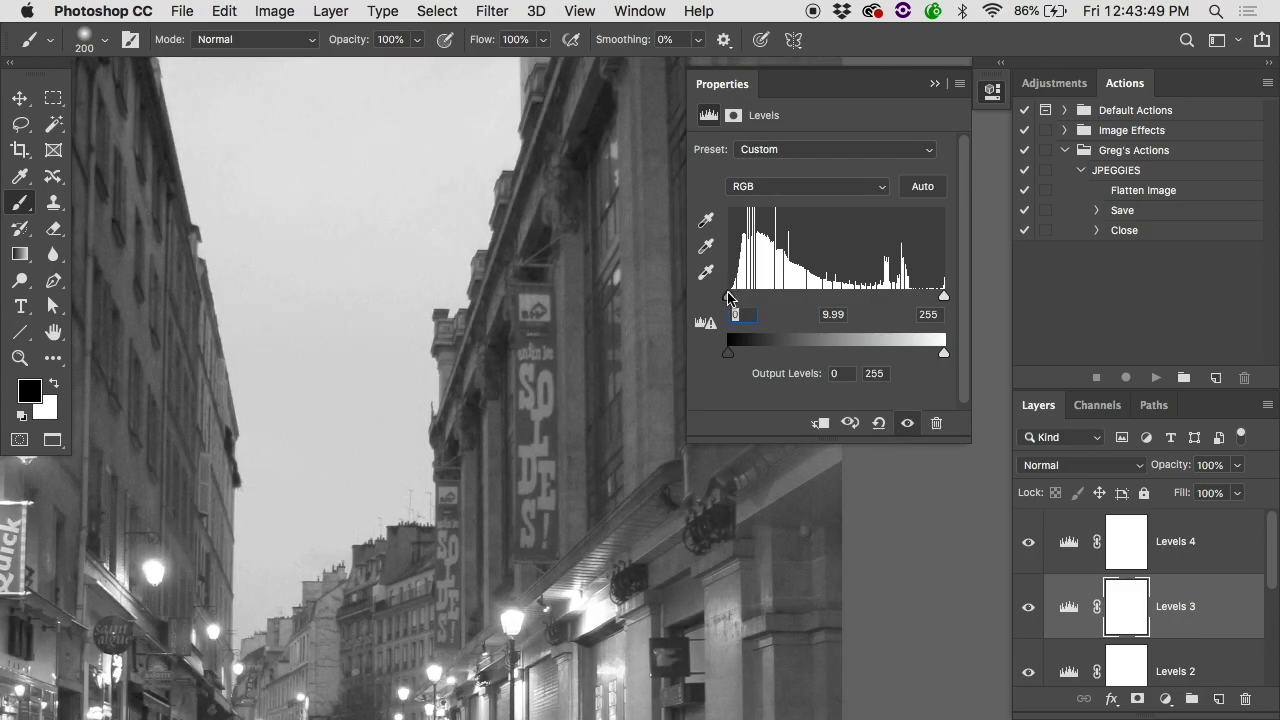
- Push Levels 4 midtones down to 0.03 to expose sky banding
left_click(1077, 553)
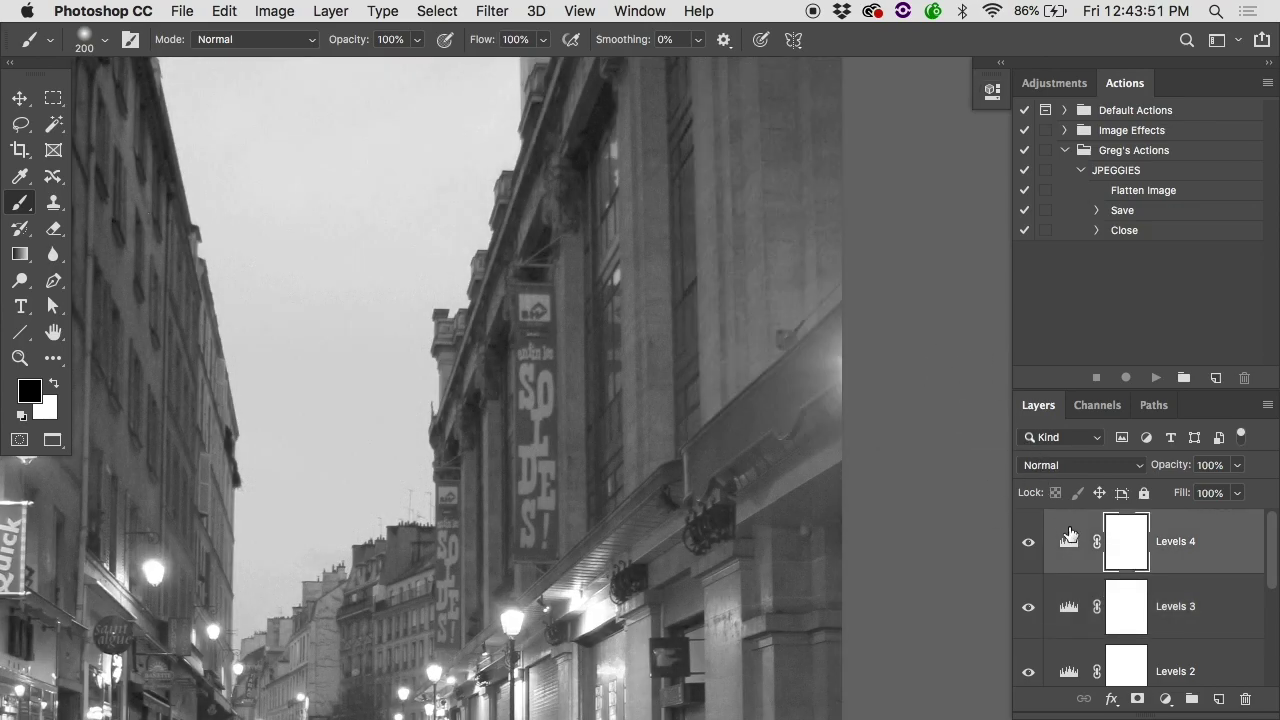
double_click(1069, 535)
left_click_drag(929, 296, 933, 298)
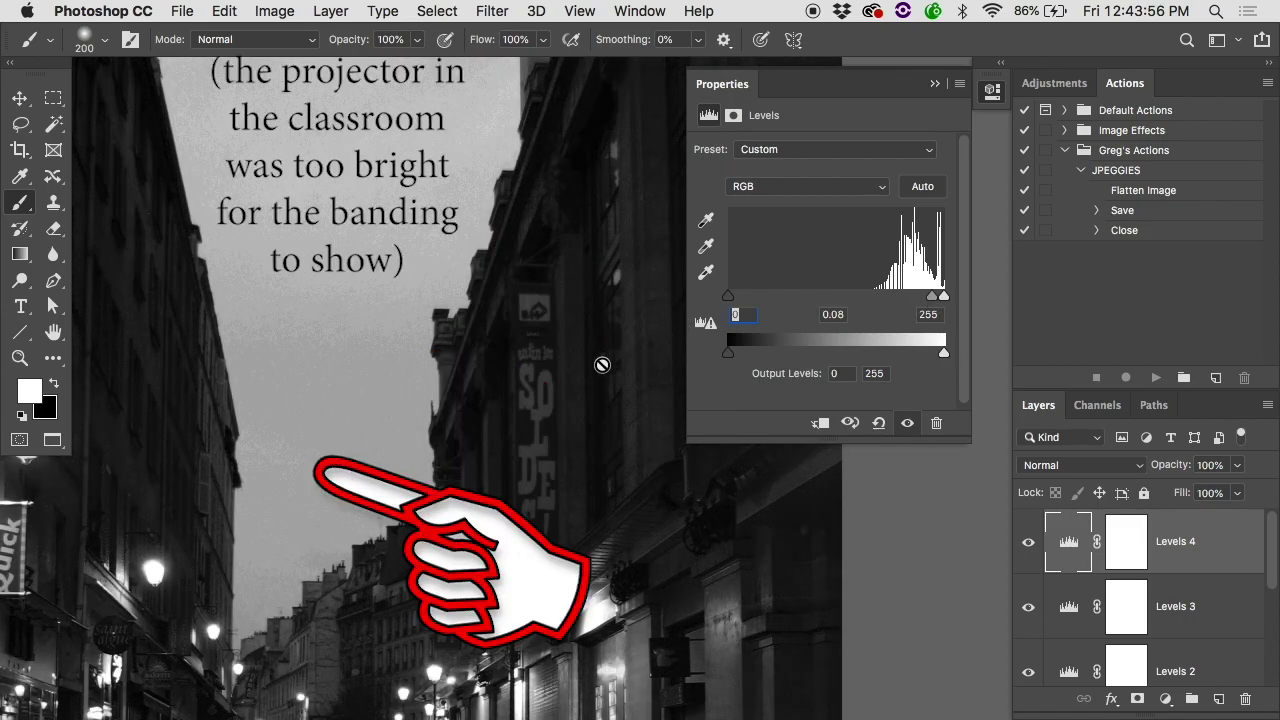
- Reopen the Levels 3 settings and hide the Levels 1 adjustment
scroll(559, 366, "down", 2)
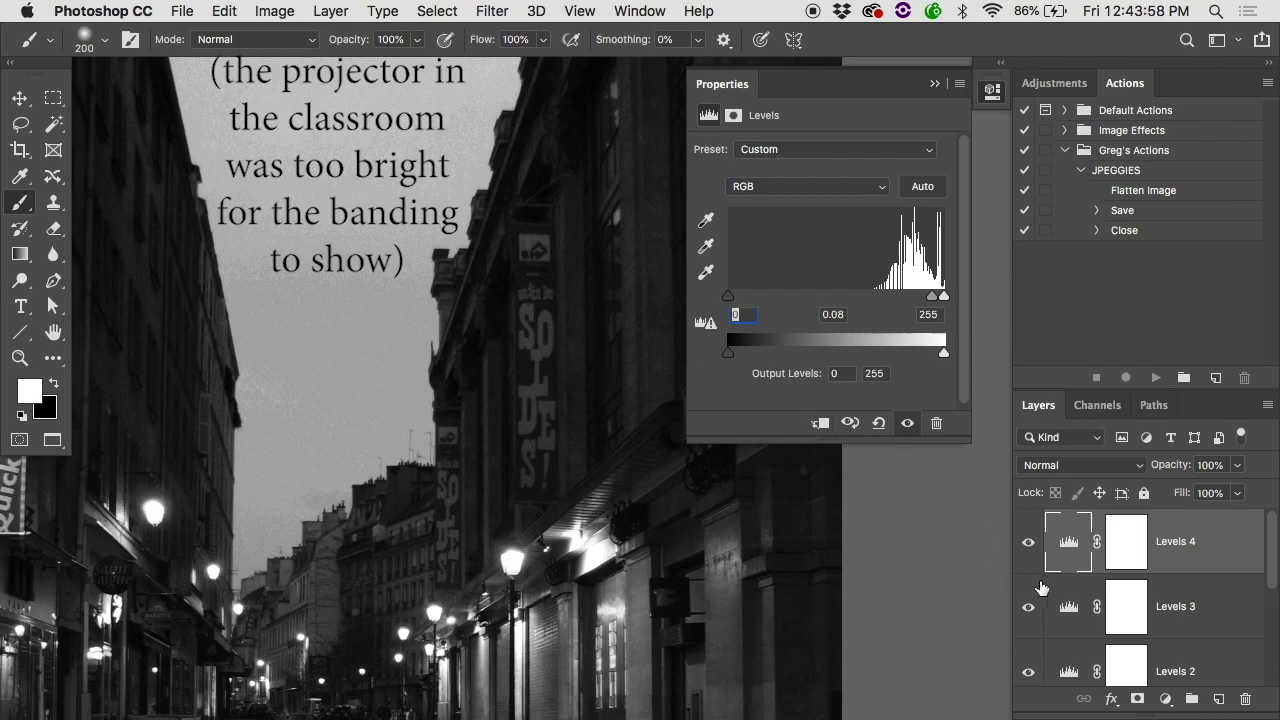
left_click(1072, 609)
left_click(1070, 612)
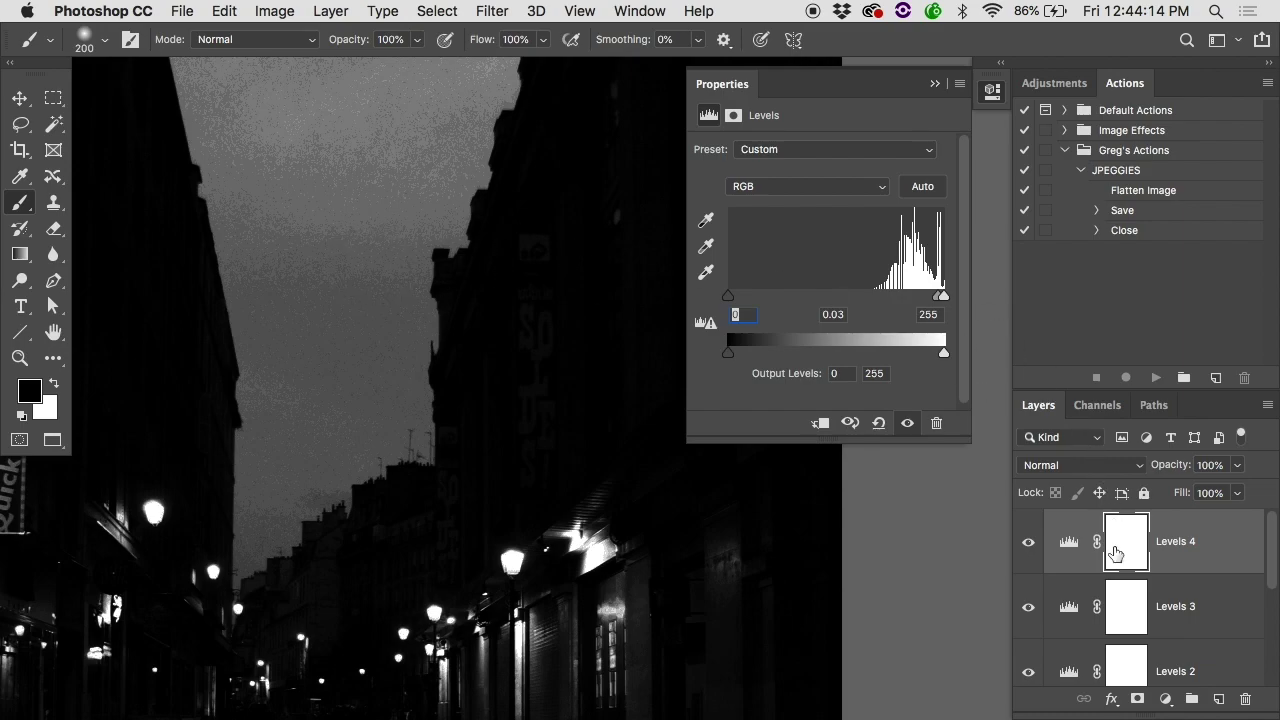
scroll(1115, 553, "down", 5)
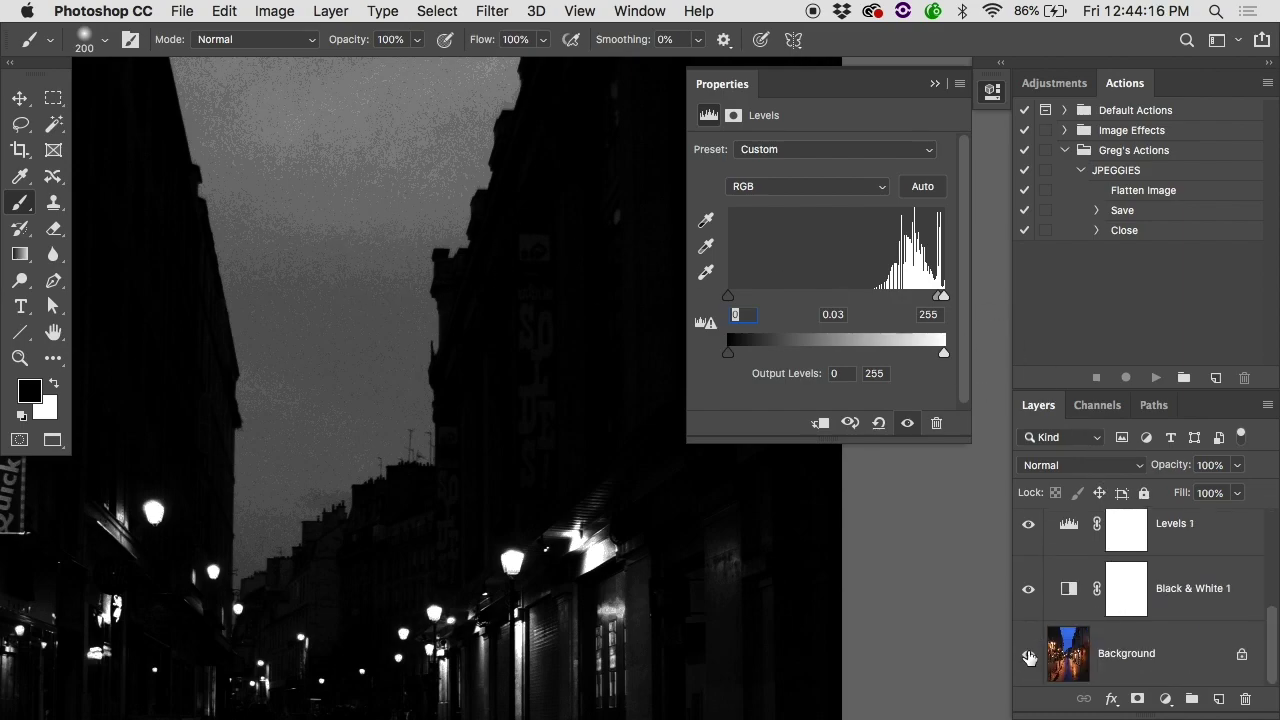
left_click(1028, 523)
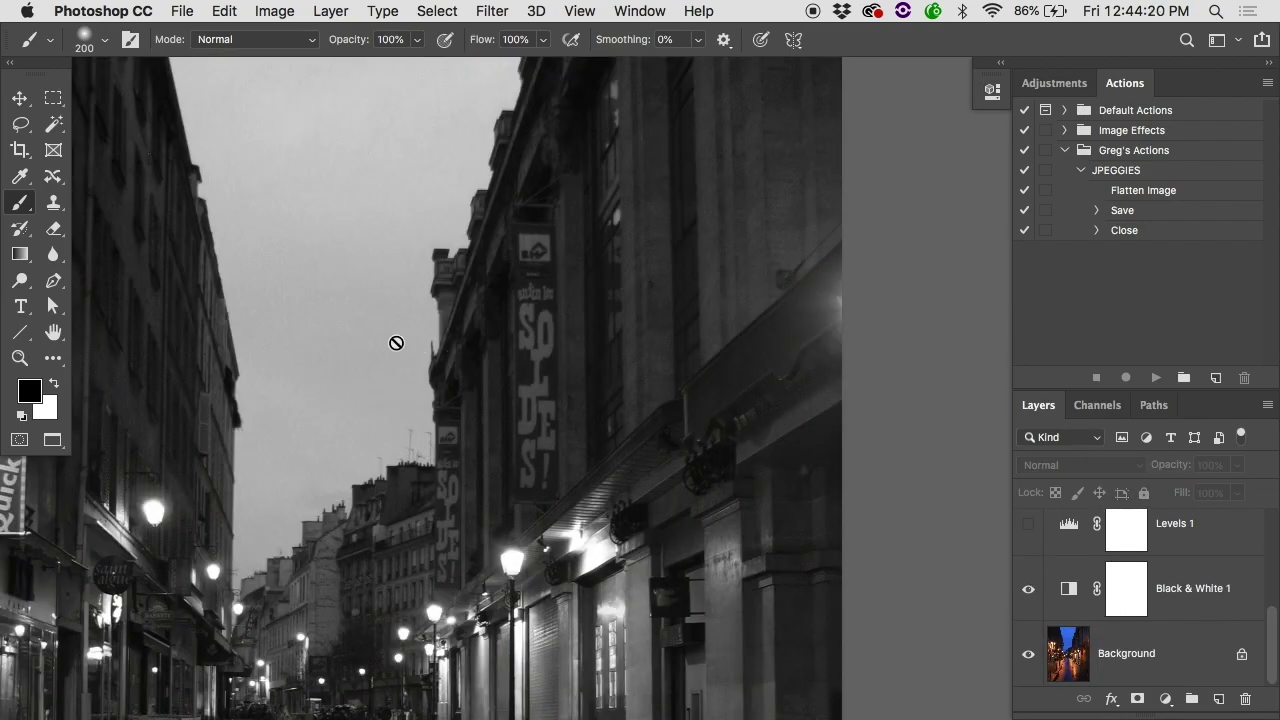
scroll(791, 529, "down", 5)
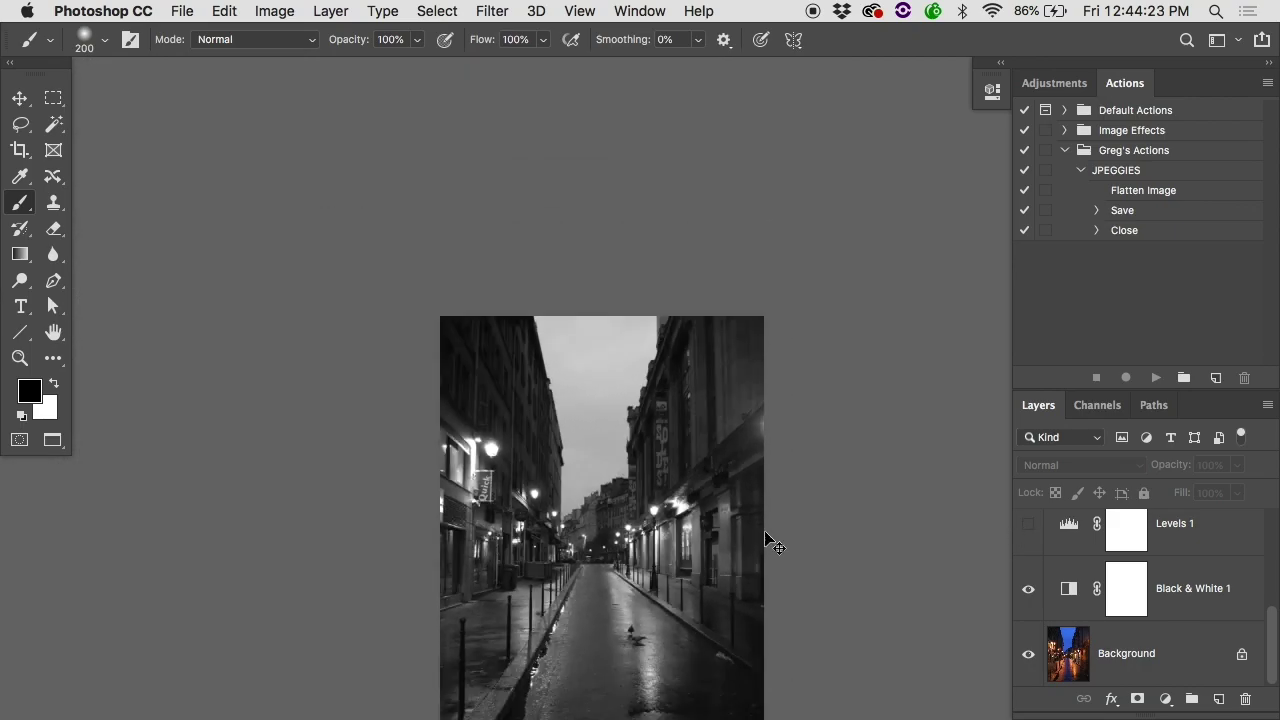
- Bring up the Open dialog with Cmd+O to browse the Dodge and Burn example files
key("super+o")
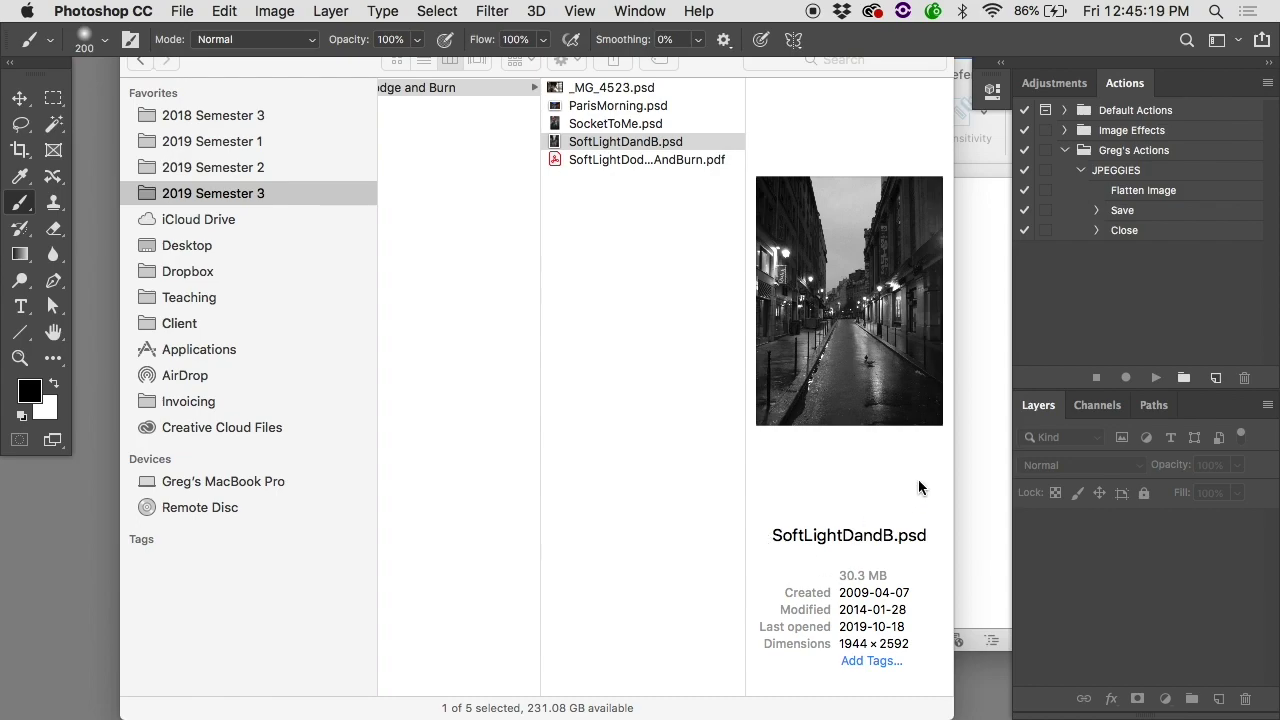
- Open SoftLightDandB.psd, keeping its embedded sRGB colour profile
double_click(637, 142)
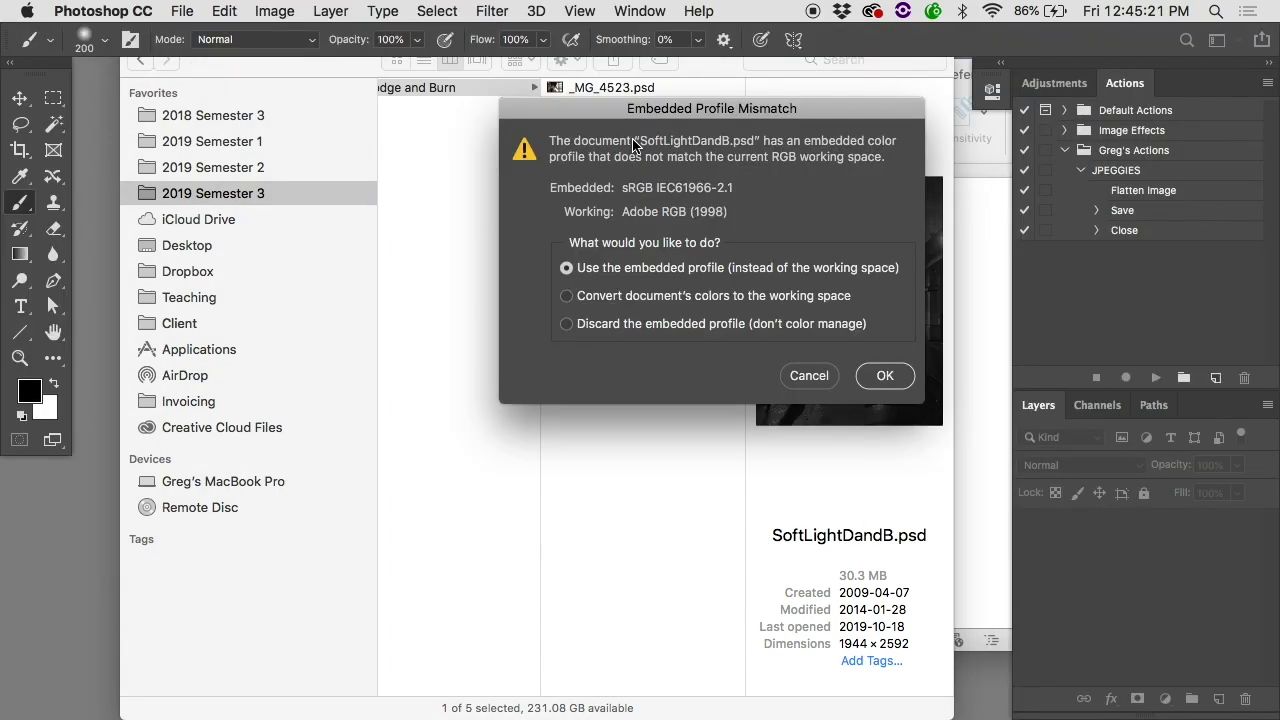
left_click(884, 375)
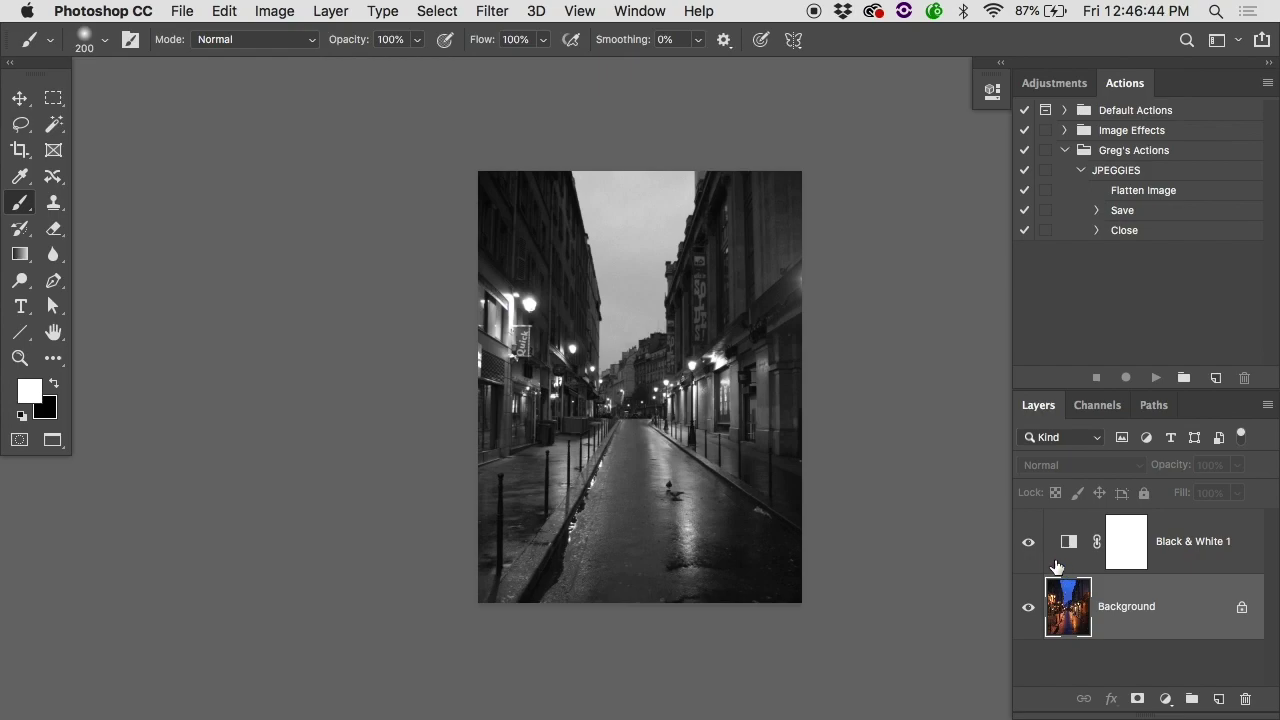
- Select the Dodge tool set to Highlights range at 100% exposure
left_click(26, 289)
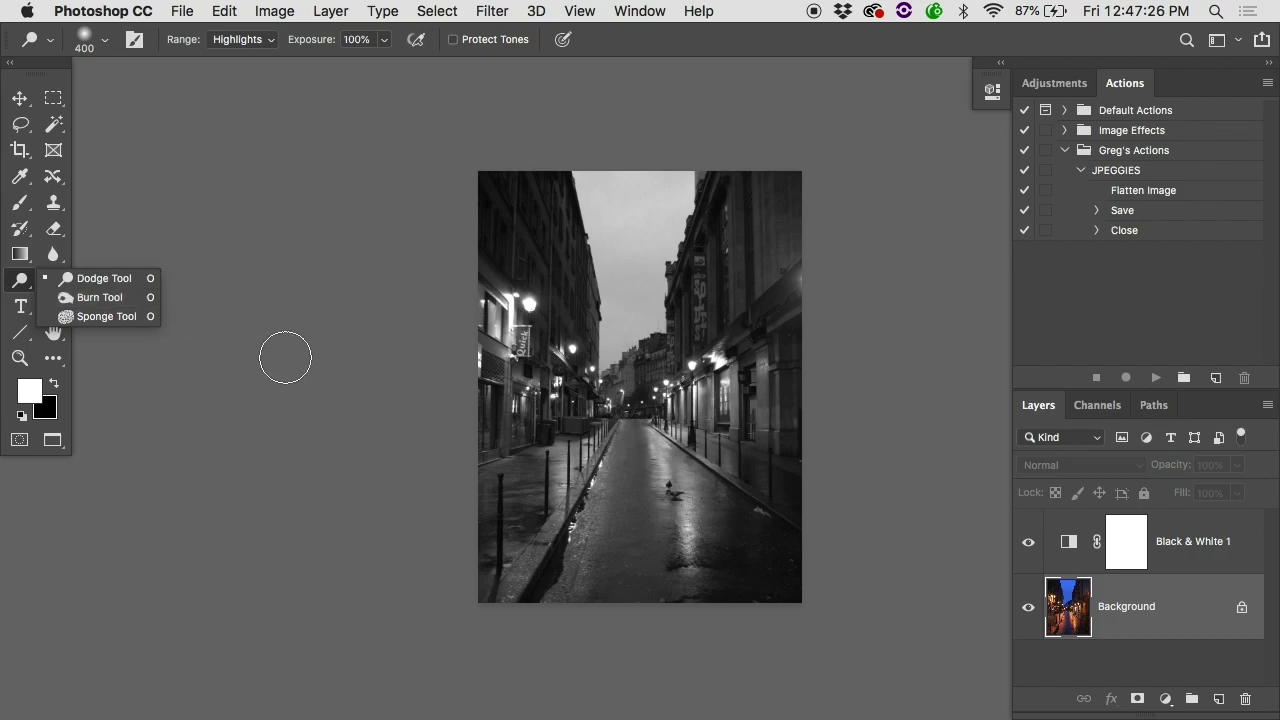
- Add an empty Layer 1 between Background and Black & White 1
left_click(1220, 698)
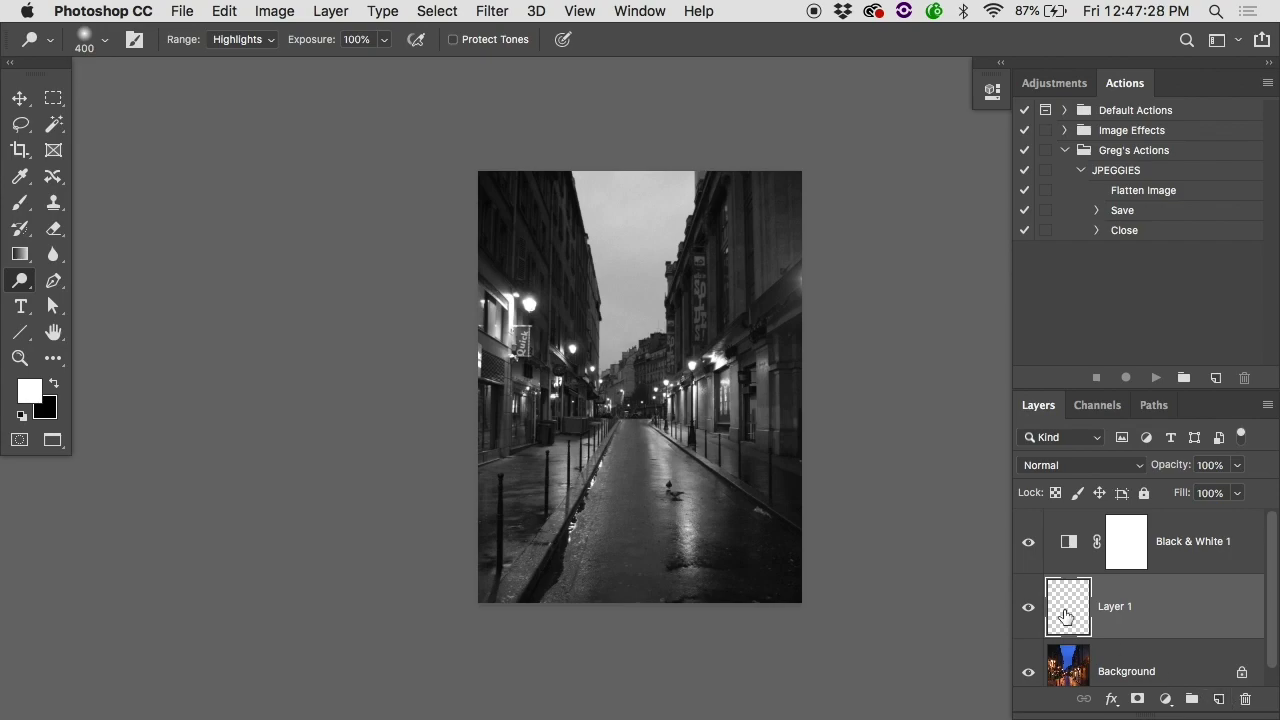
key("super+plus")
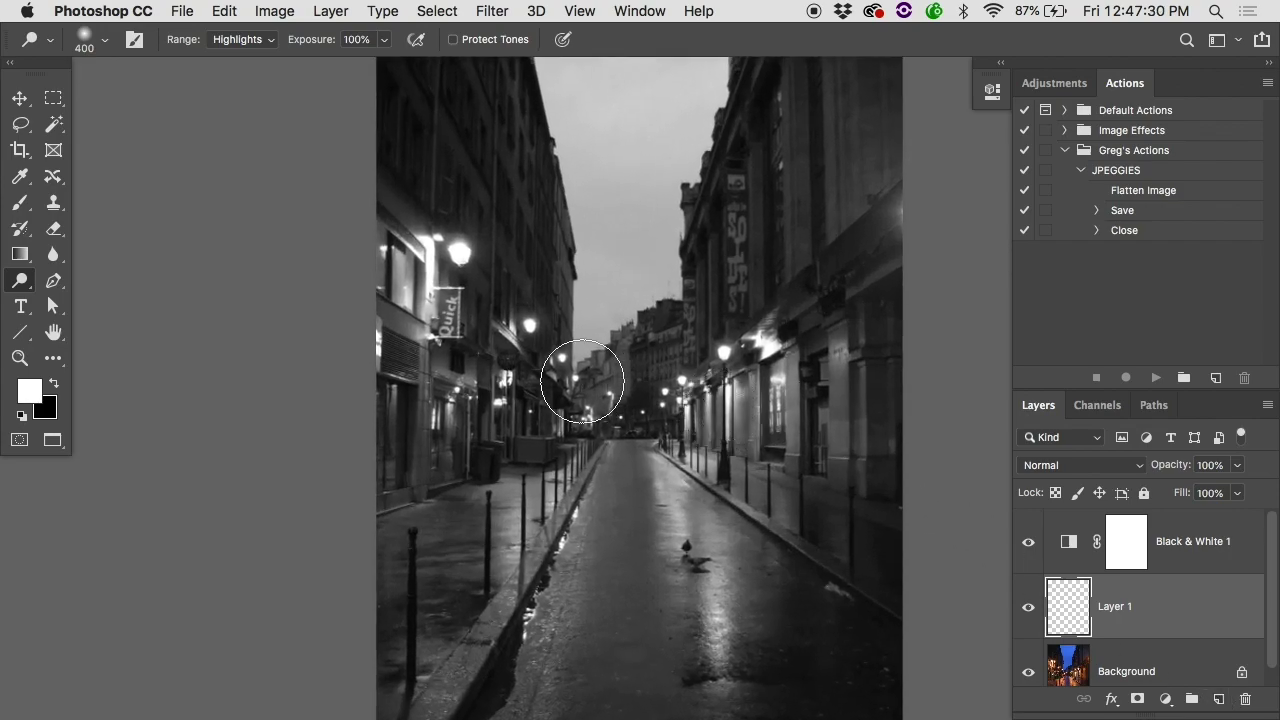
scroll(579, 368, "down", 1)
scroll(579, 368, "down", 1)
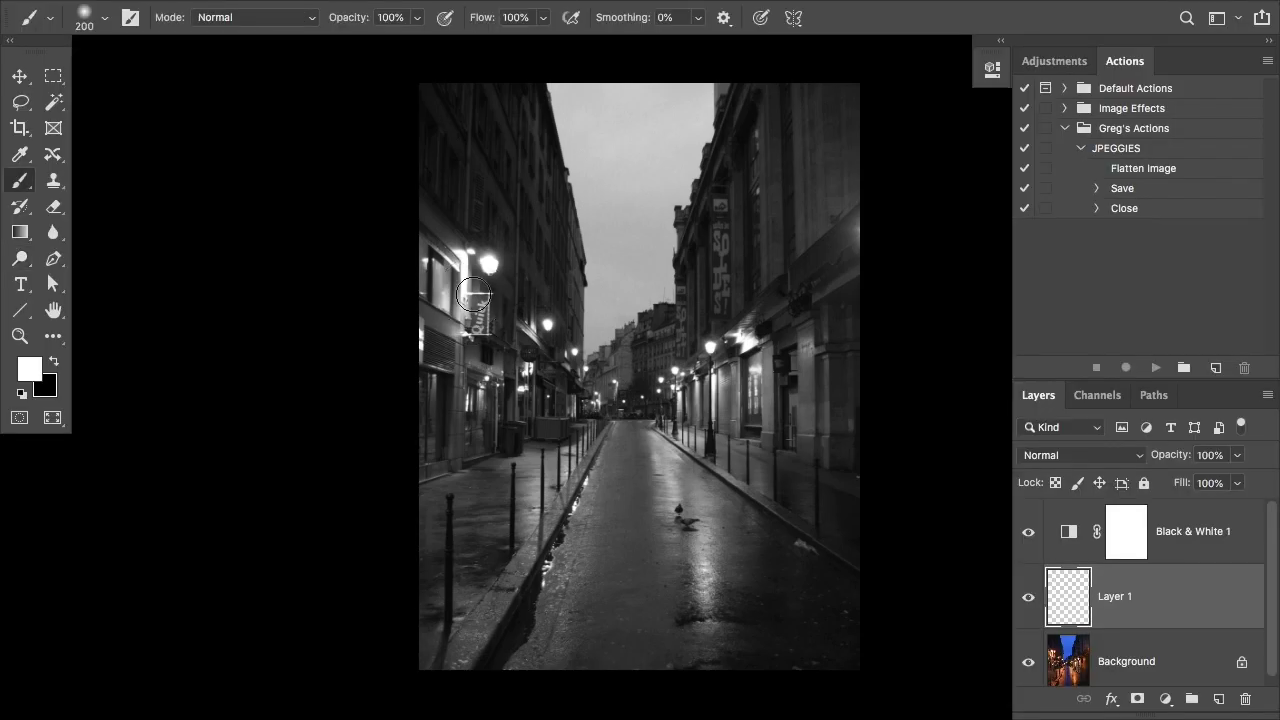
- With black and a larger brush, darken the lit left facade and the photo's edges on Layer 1
key("x")
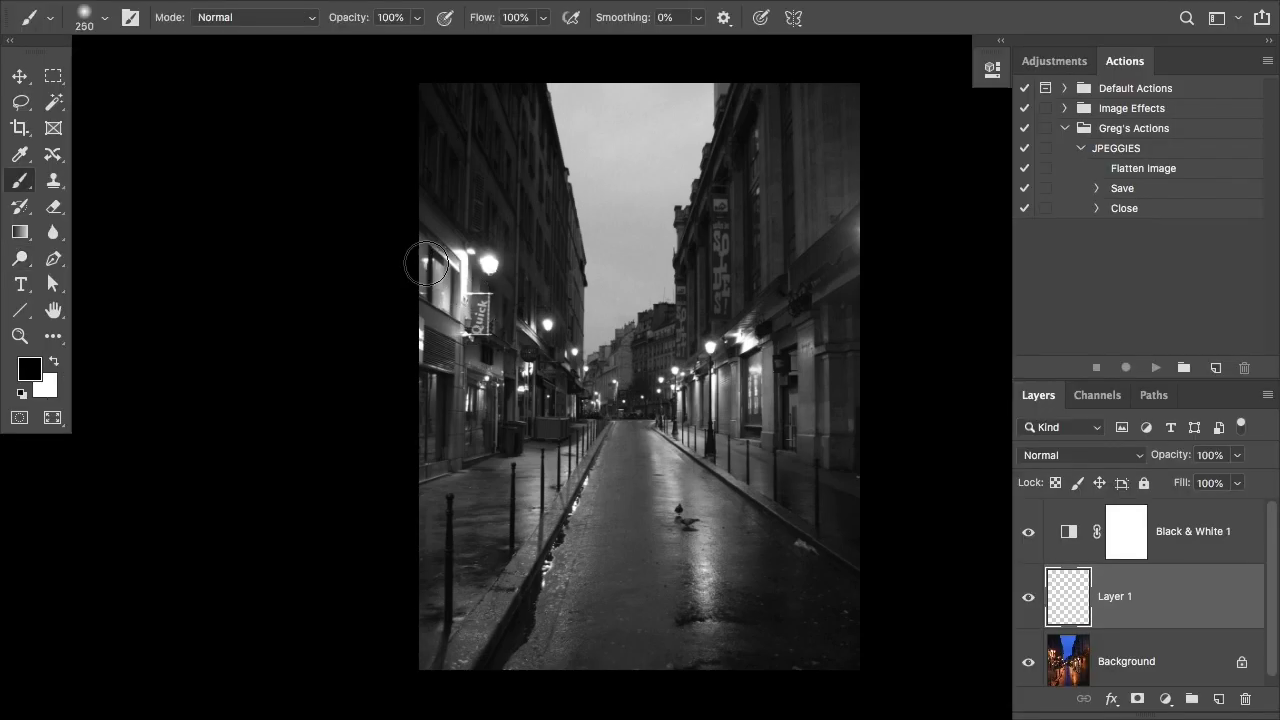
key("bracketright")
key("bracketright")
key("bracketright")
key("bracketright")
key("bracketright")
key("bracketright")
key("bracketright")
key("bracketright")
key("bracketright")
key("bracketright")
left_click(451, 282)
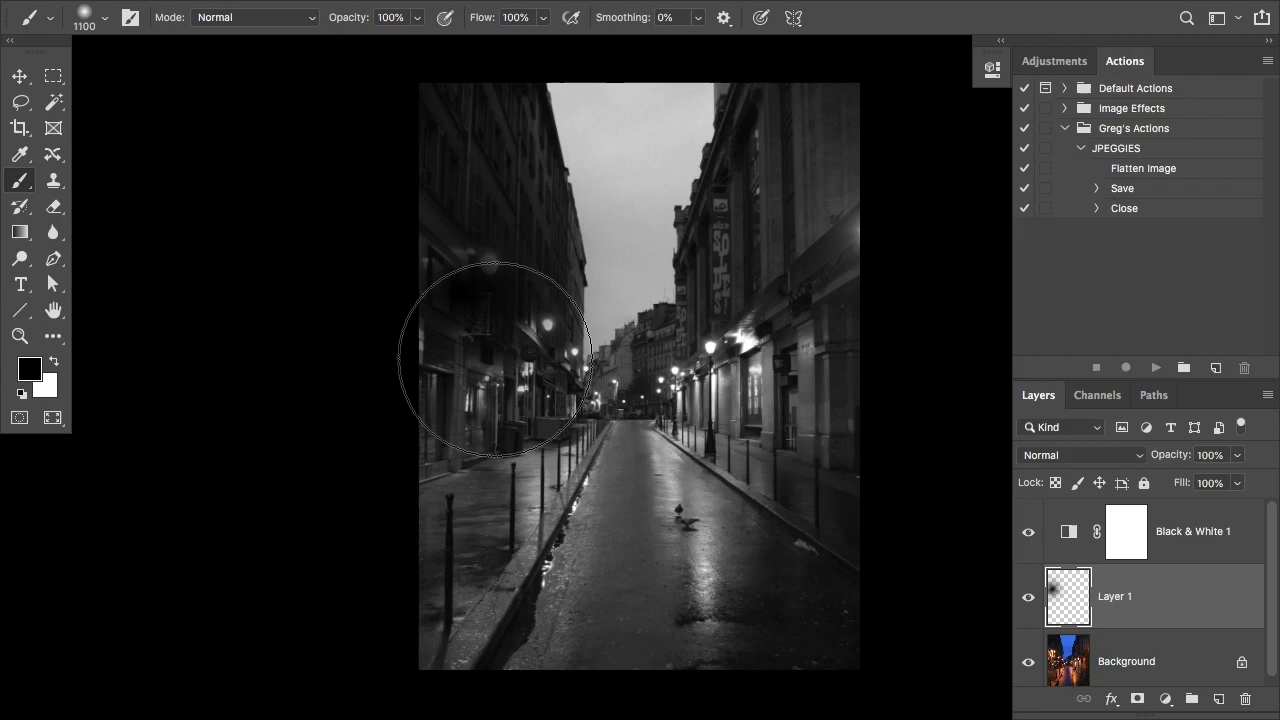
scroll(563, 449, "down", 1)
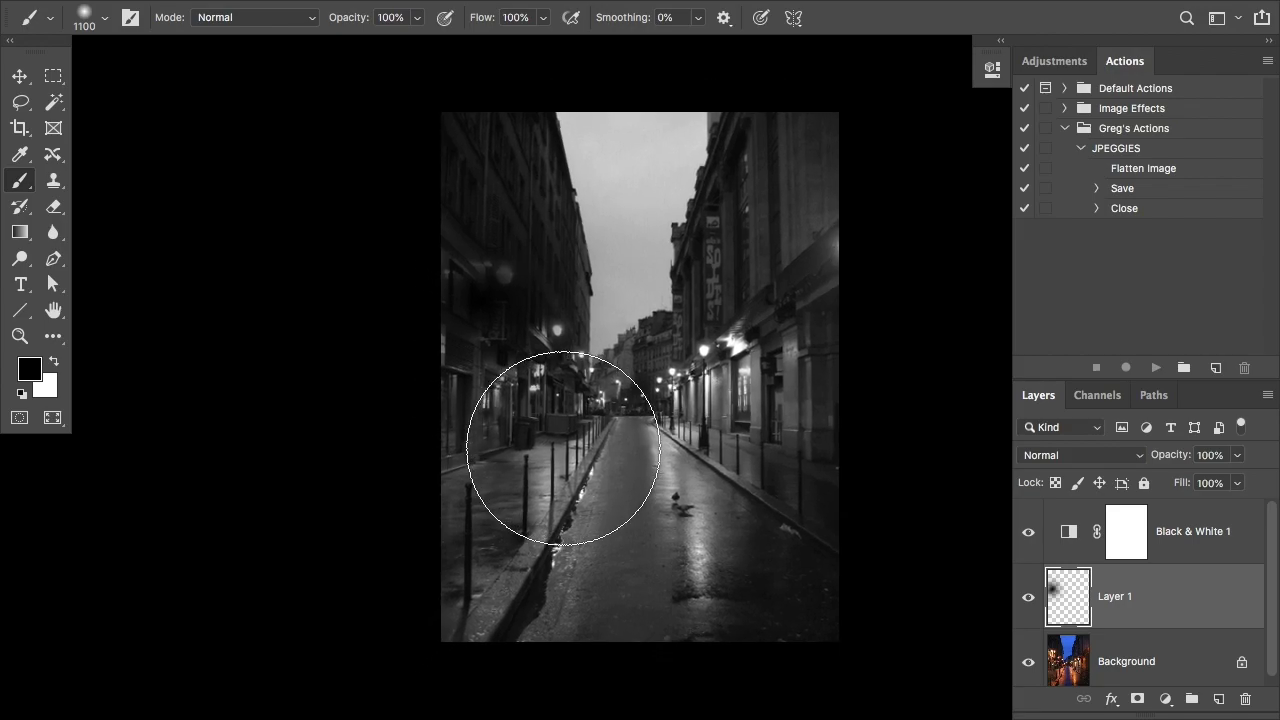
left_click(519, 134)
mouse_move(519, 134)
left_mouse_down()
mouse_move(448, 615)
mouse_move(428, 558)
mouse_move(638, 673)
mouse_move(861, 592)
mouse_move(910, 397)
mouse_move(773, 78)
mouse_move(696, 115)
mouse_move(766, 99)
mouse_move(577, 104)
mouse_move(626, 129)
left_mouse_up()
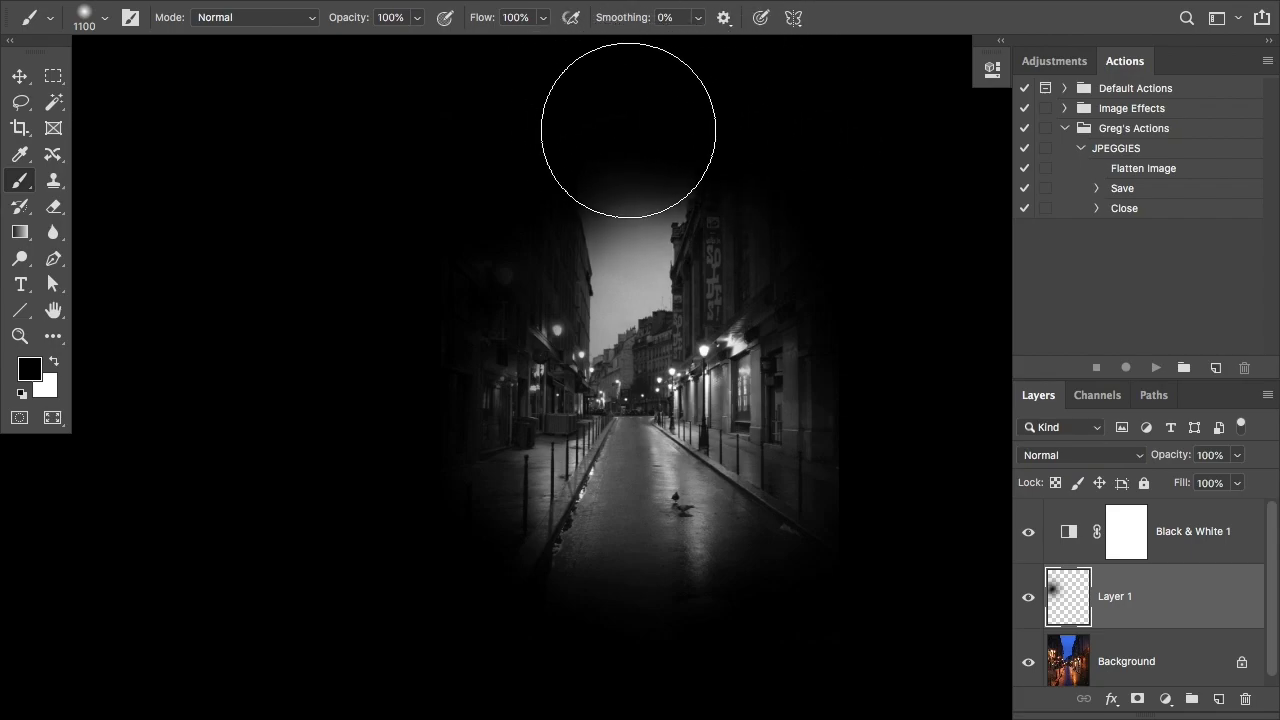
- Paint several soft white dabs over the street centre to brighten it
key("x")
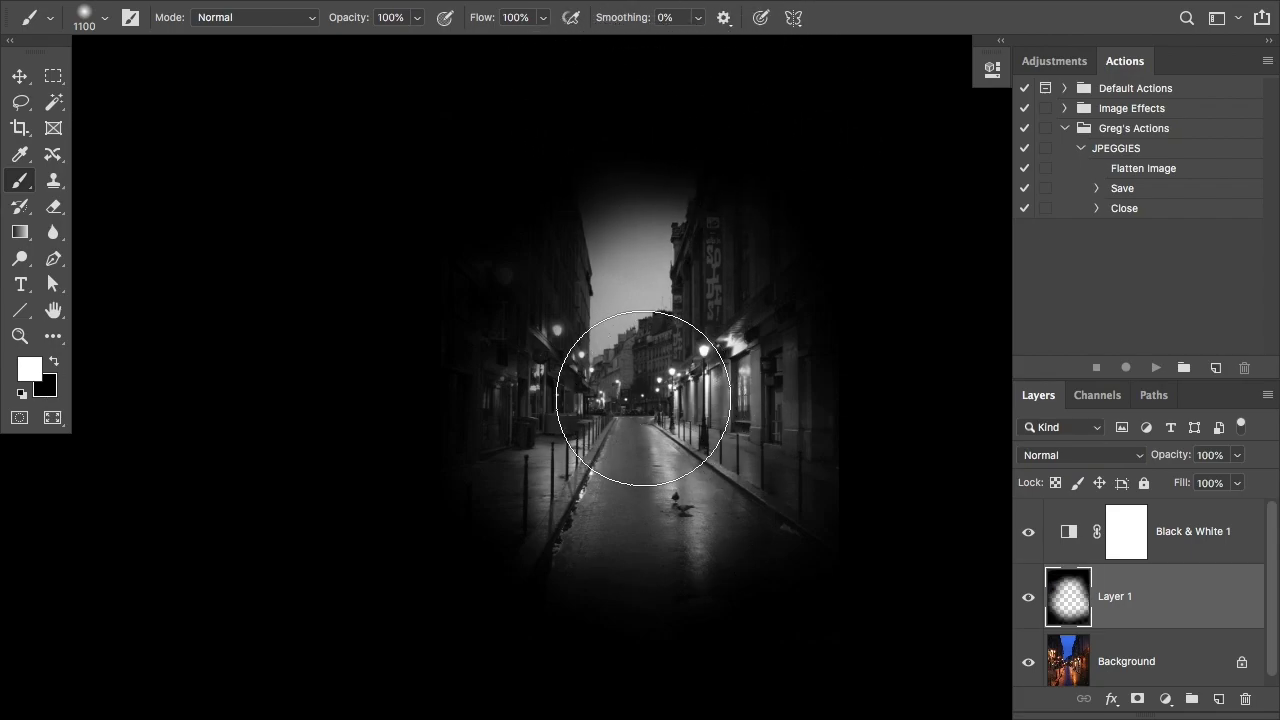
left_click(630, 400)
left_click(650, 392)
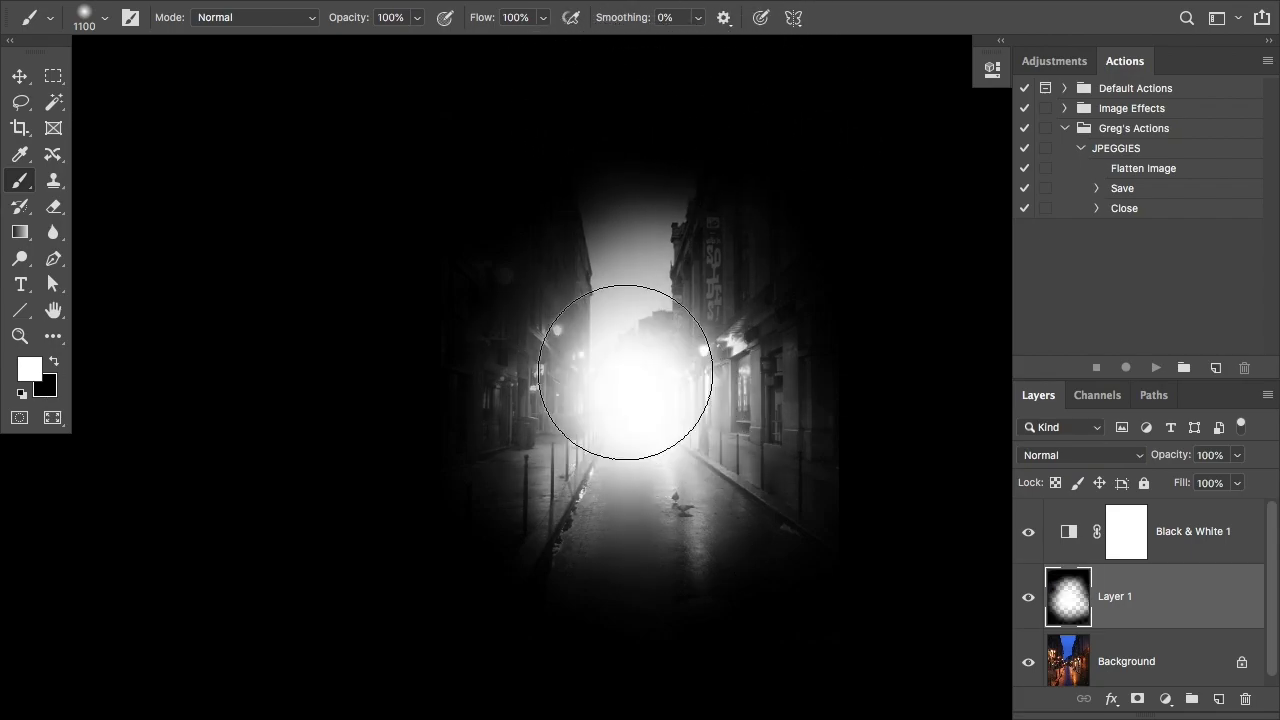
left_click(630, 395)
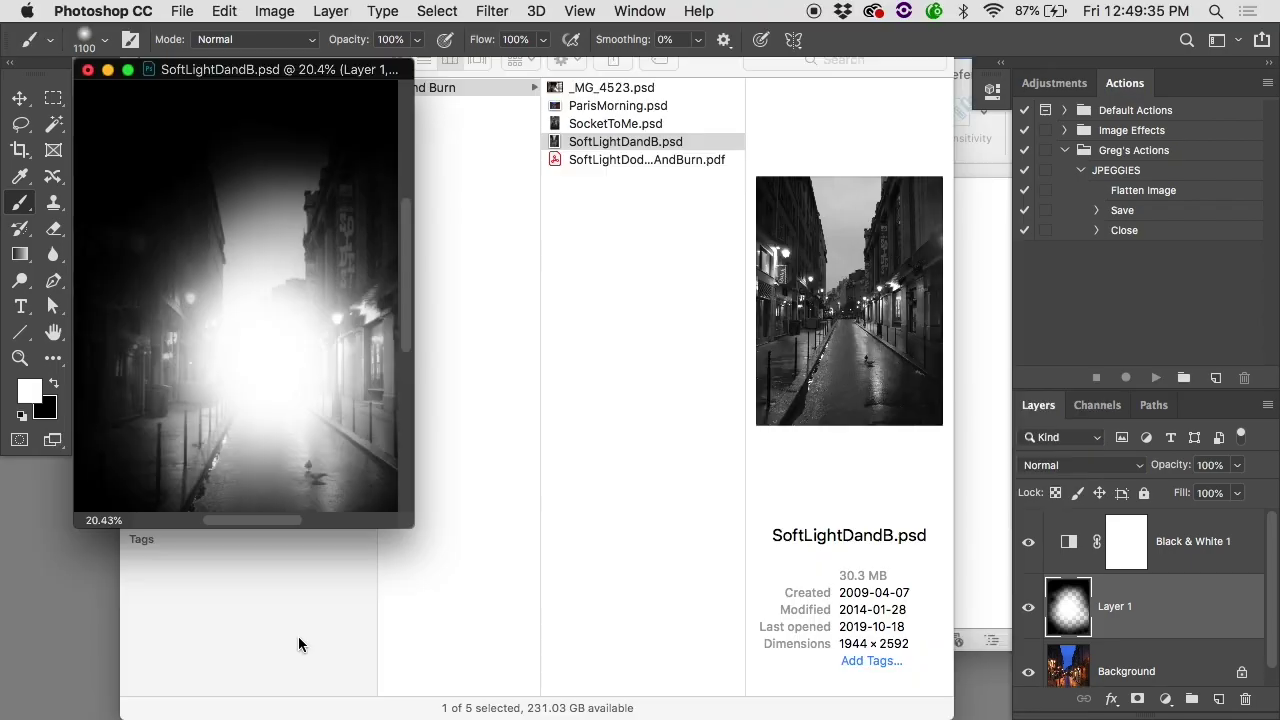
- Open Blending Modes Demo.psd from the FOTO118 Week 7 folder, keeping its embedded profile
left_click(218, 708)
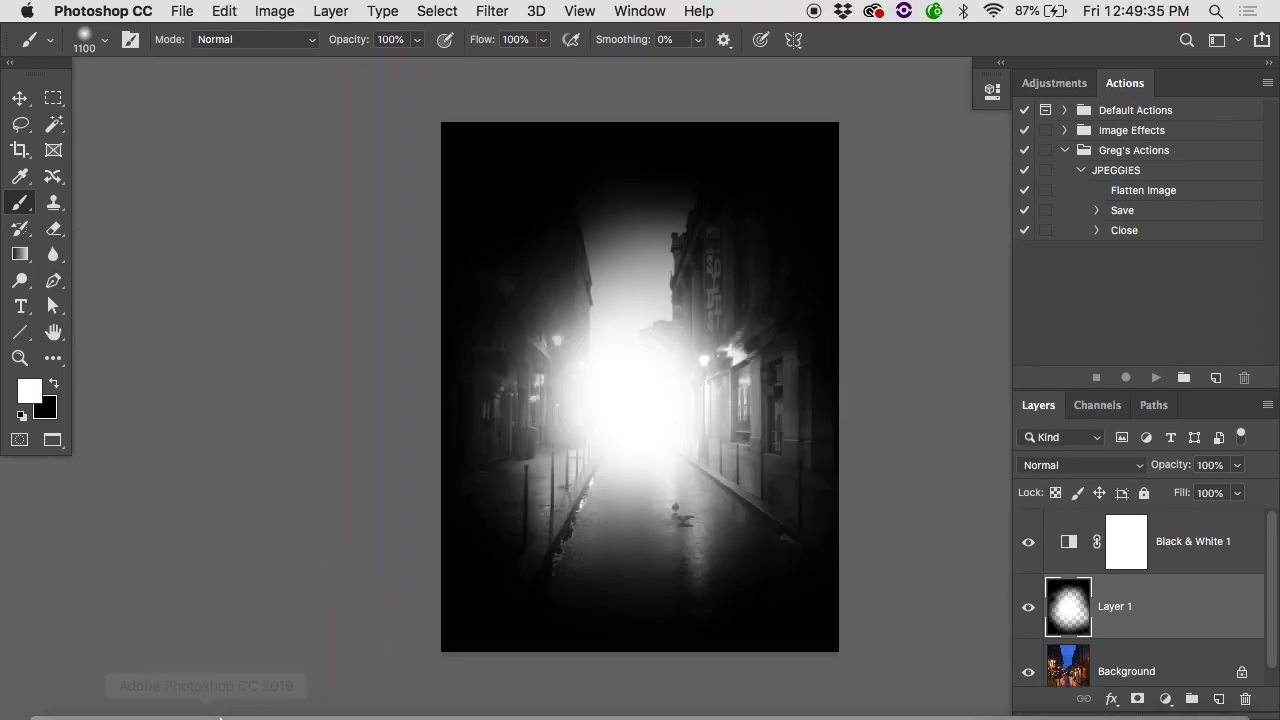
left_click(42, 700)
scroll(491, 260, "left", 3)
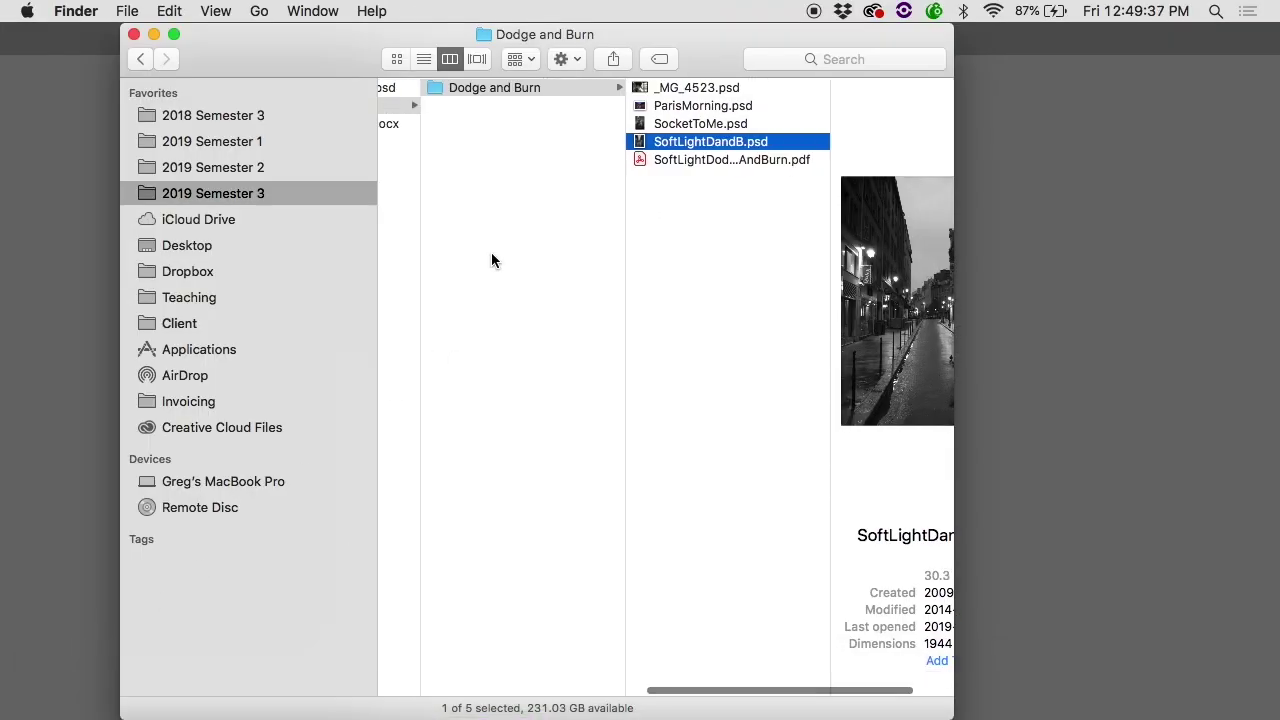
scroll(491, 260, "left", 3)
left_click(592, 103)
double_click(592, 86)
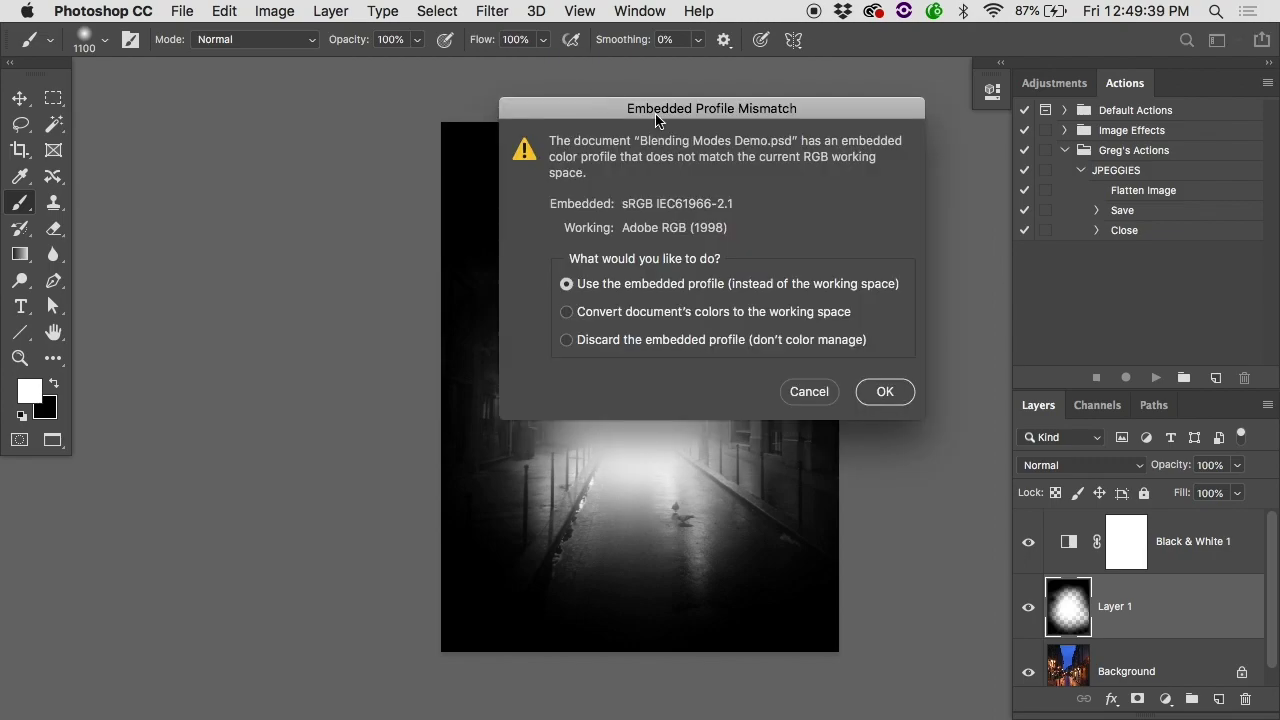
left_click(886, 391)
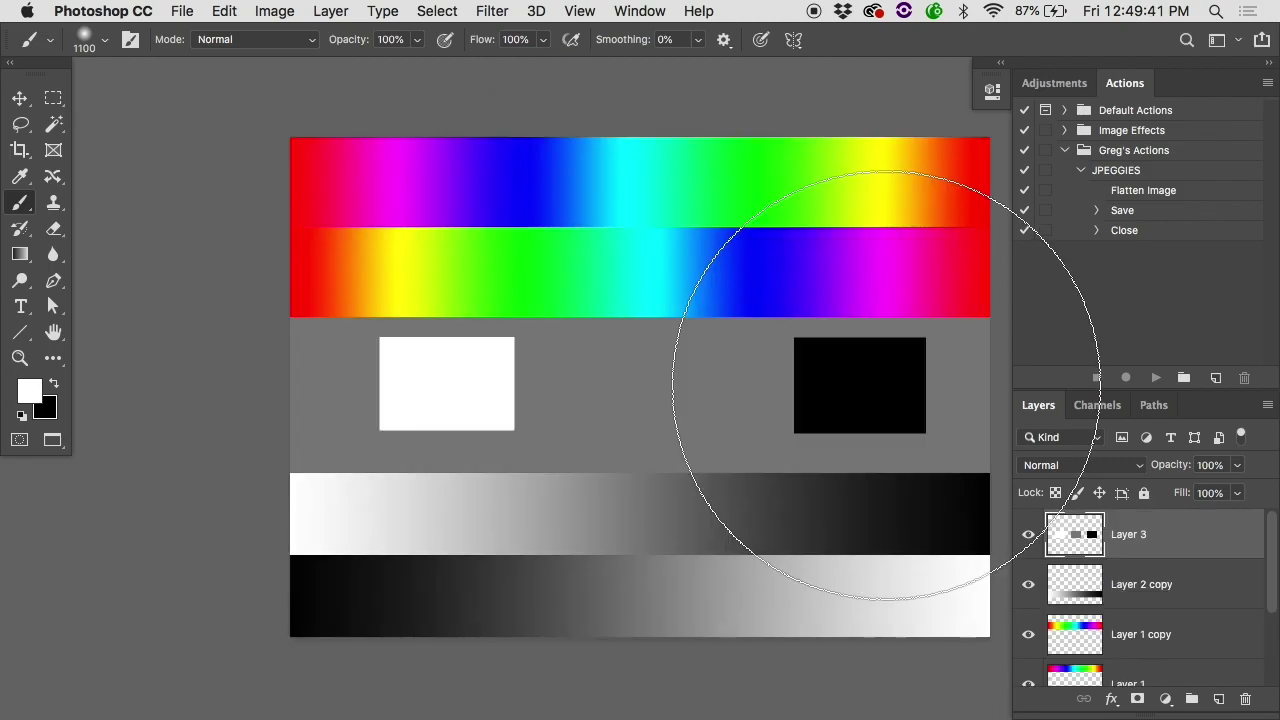
- Move Layer 3's white, grey and black boxes down over the gradient bars
key("v")
left_click_drag(494, 380, 506, 506)
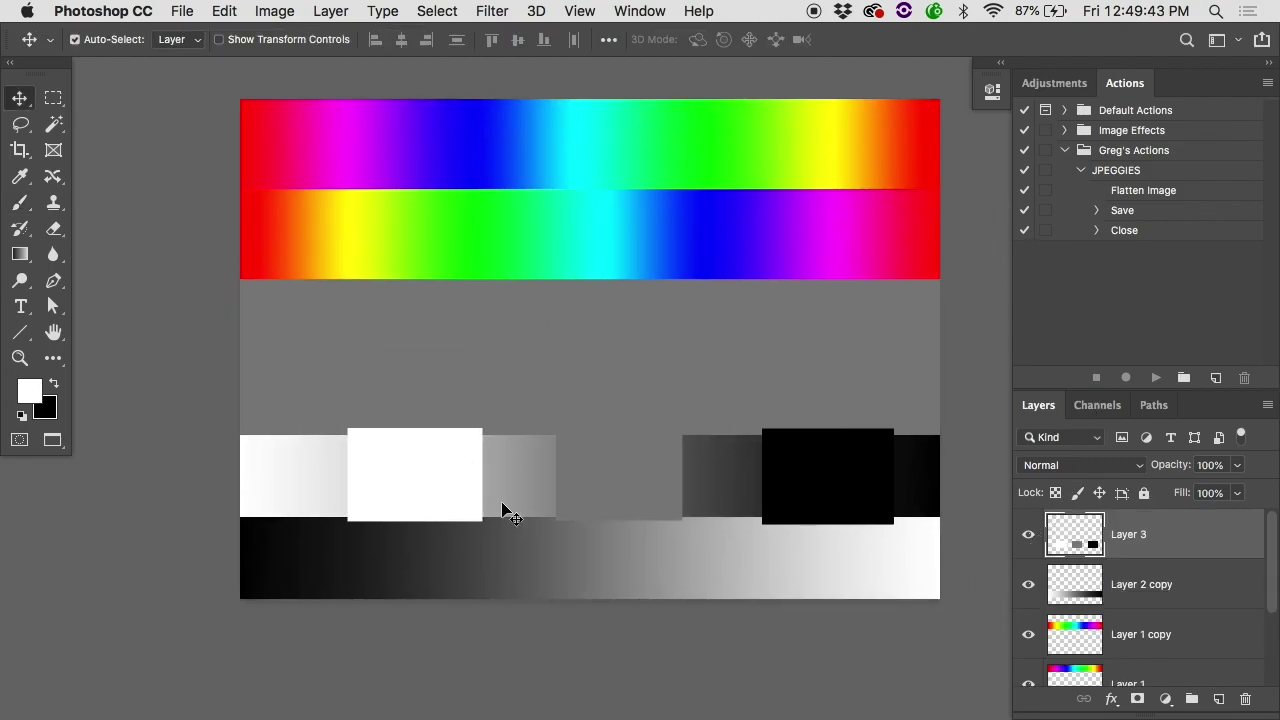
scroll(502, 508, "down", 3)
scroll(502, 508, "right", 3)
left_click_drag(530, 424, 533, 443)
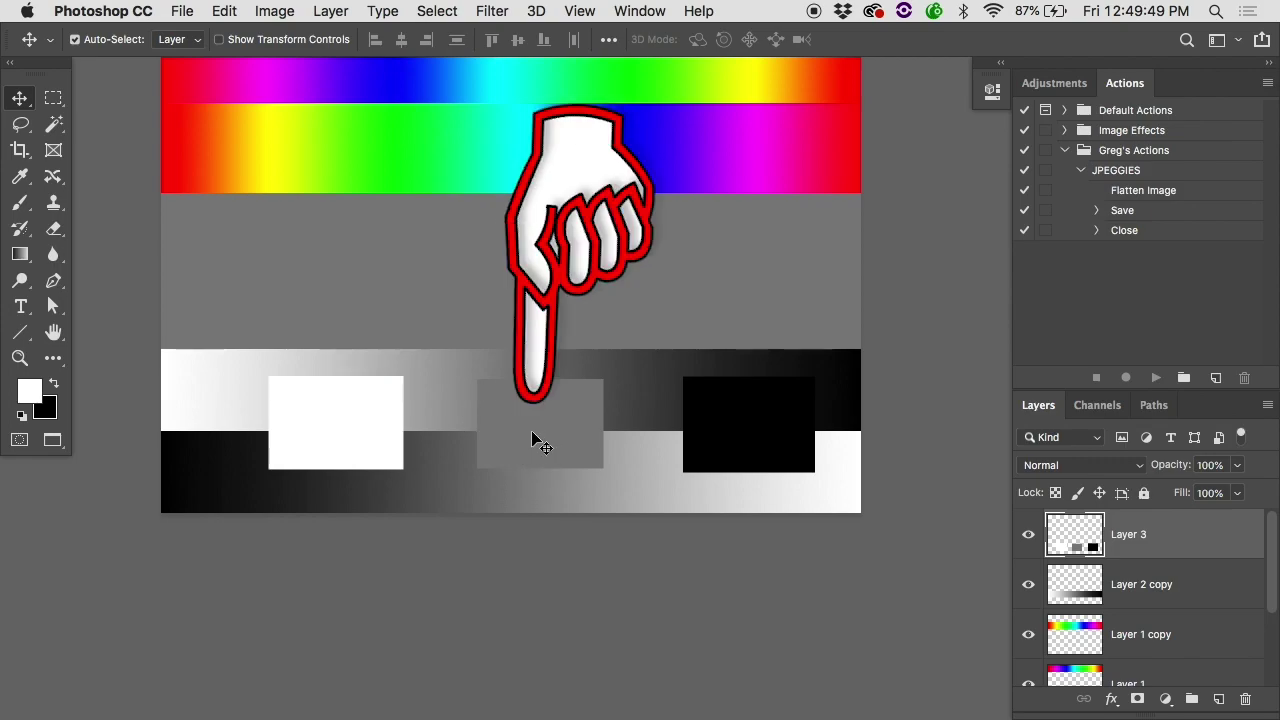
left_click(1061, 466)
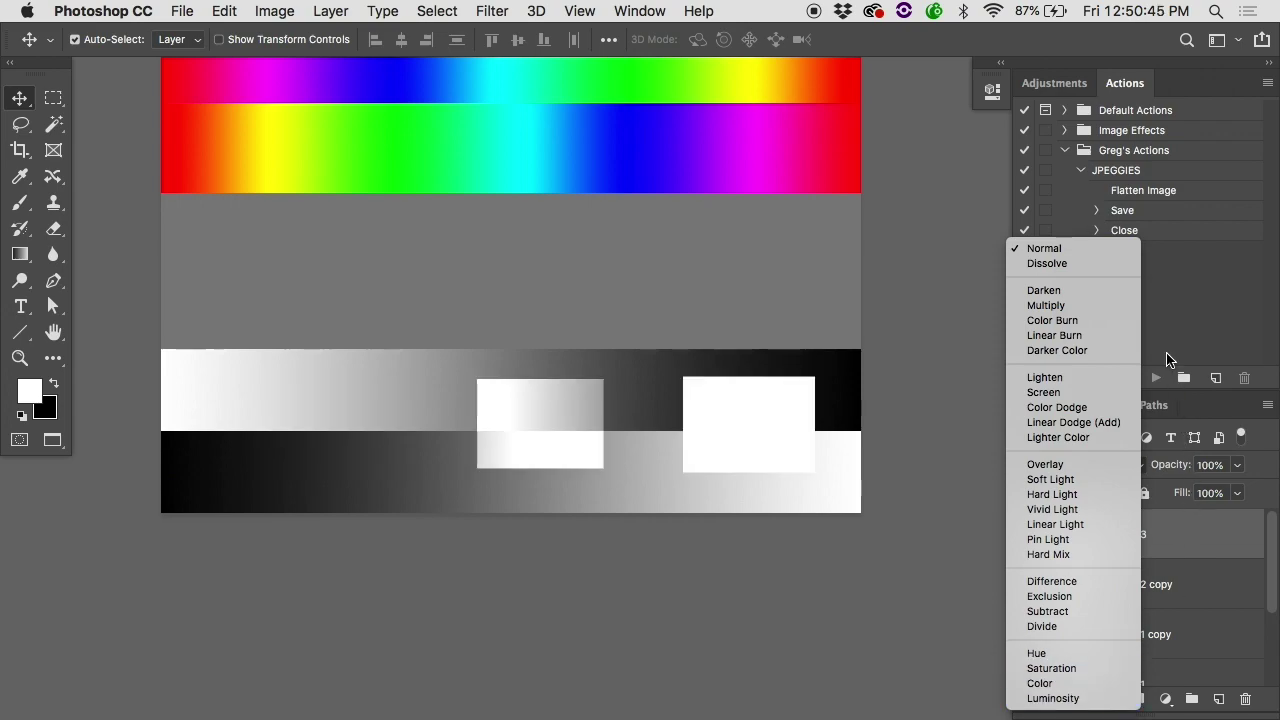
- Set Layer 3 to Darken and drag its grey and black boxes back and forth across the gradients
left_click(1100, 290)
scroll(613, 428, "up", 1)
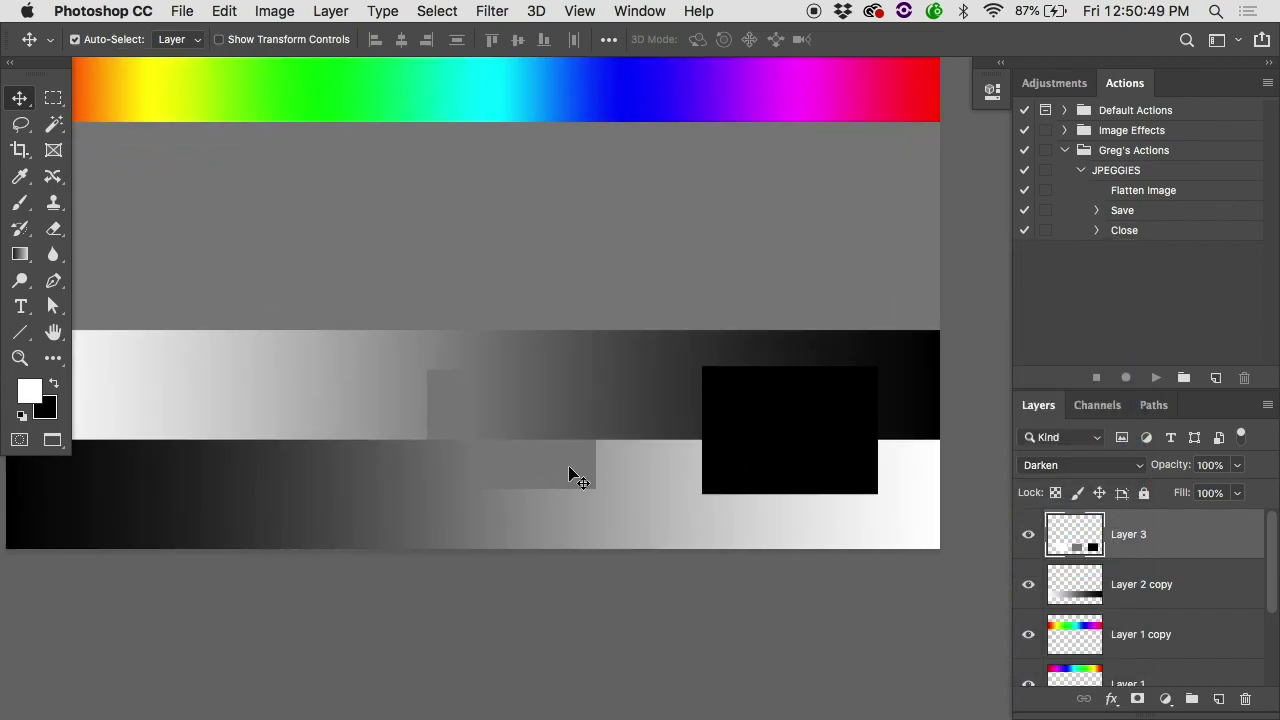
left_click_drag(568, 465, 539, 465)
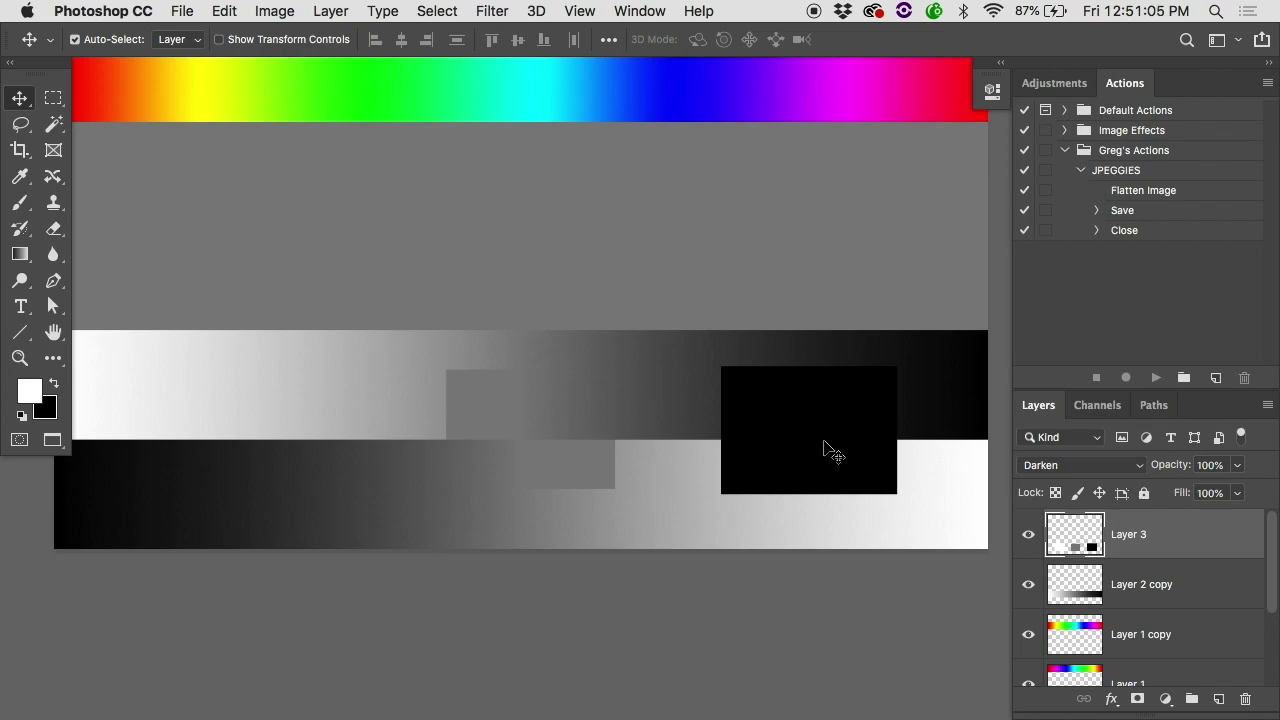
mouse_move(826, 449)
left_mouse_down()
mouse_move(631, 457)
mouse_move(309, 443)
mouse_move(566, 383)
mouse_move(540, 438)
mouse_move(860, 409)
mouse_move(778, 418)
mouse_move(811, 451)
mouse_move(828, 449)
left_mouse_up()
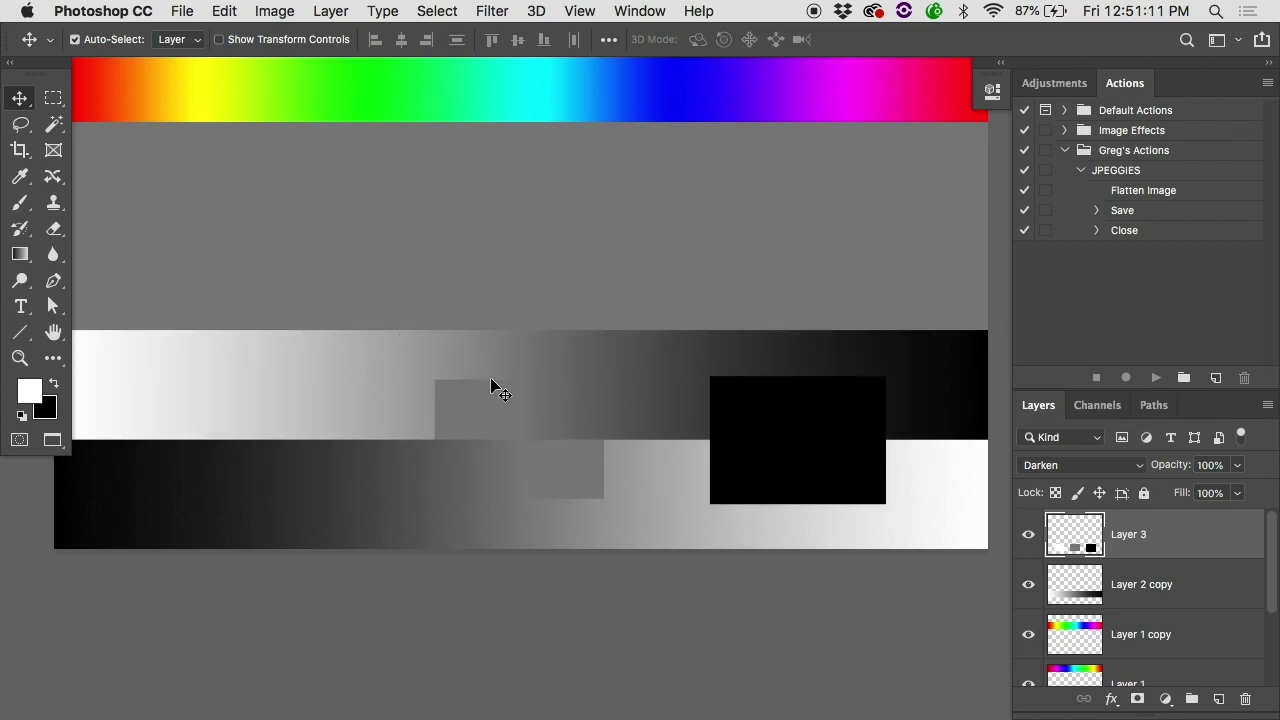
left_click_drag(251, 449, 286, 437)
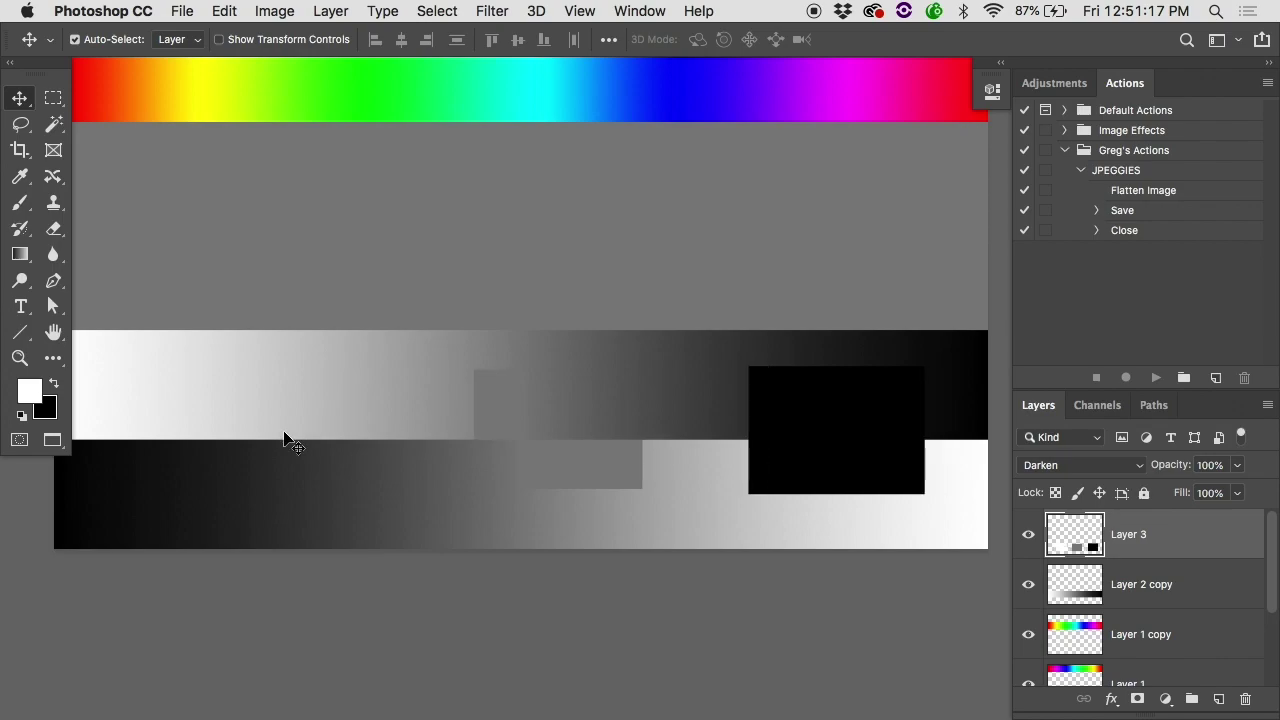
left_click_drag(497, 384, 462, 409)
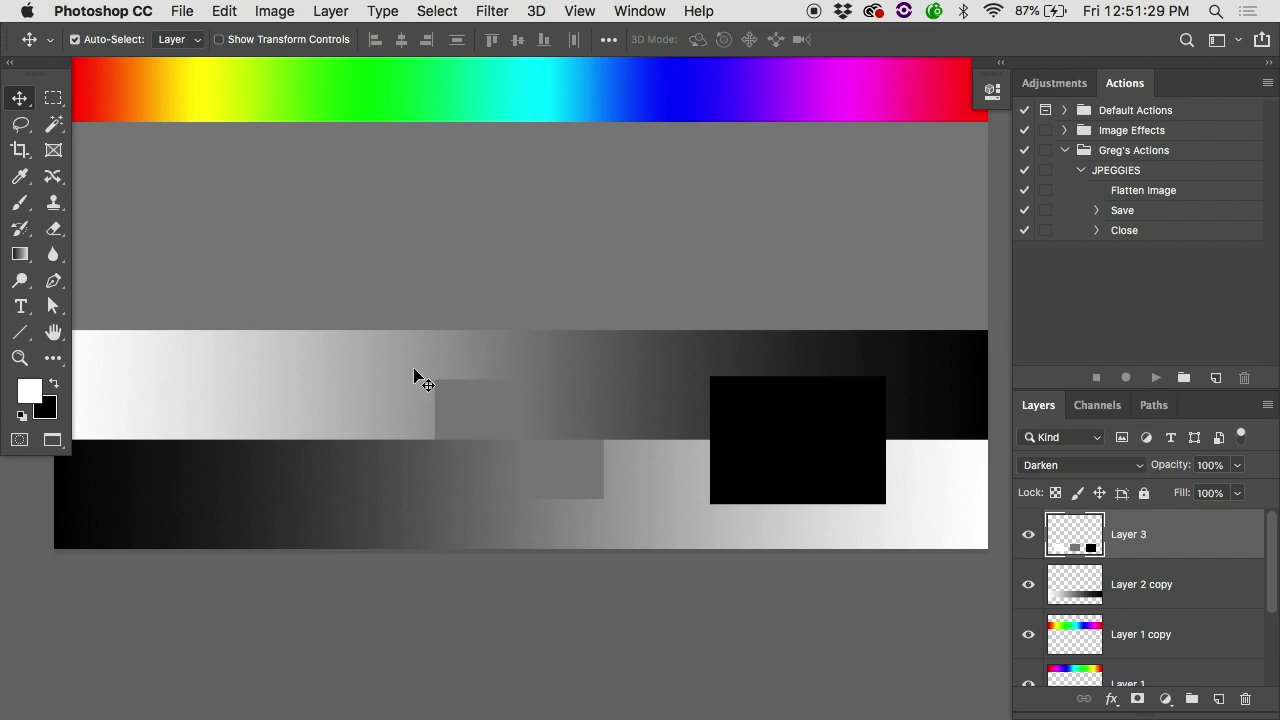
mouse_move(445, 402)
left_mouse_down()
mouse_move(414, 403)
mouse_move(434, 394)
left_mouse_up()
mouse_move(568, 395)
left_mouse_down()
mouse_move(696, 362)
mouse_move(648, 362)
mouse_move(656, 377)
mouse_move(587, 400)
left_mouse_up()
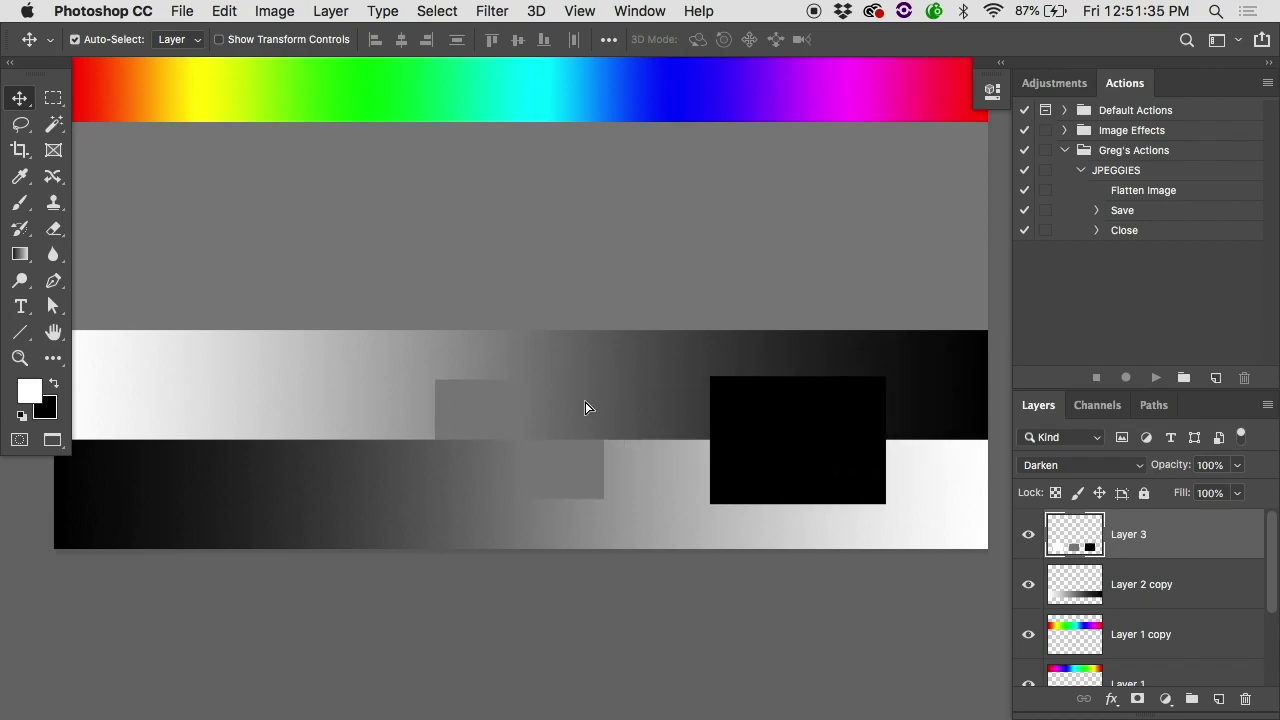
- Change Layer 3's blend mode to Lighten
left_click(1075, 473)
left_click(1170, 466)
left_click(1147, 470)
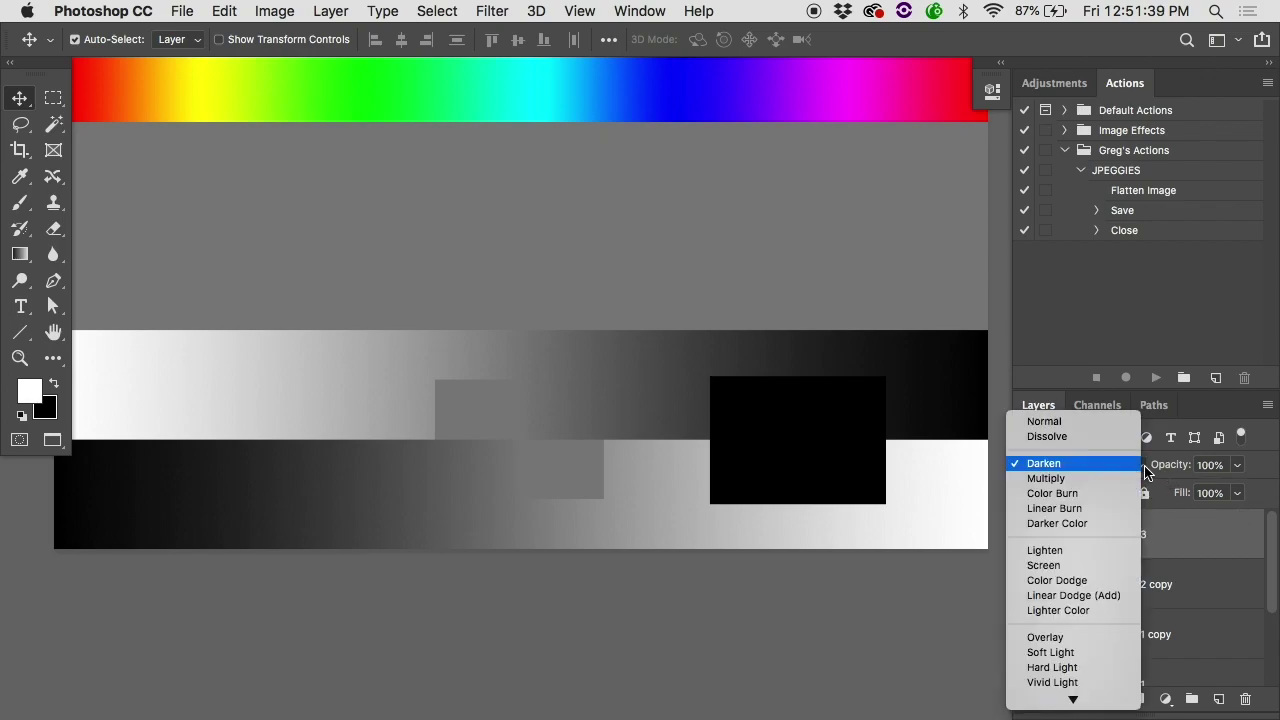
left_click(1137, 555)
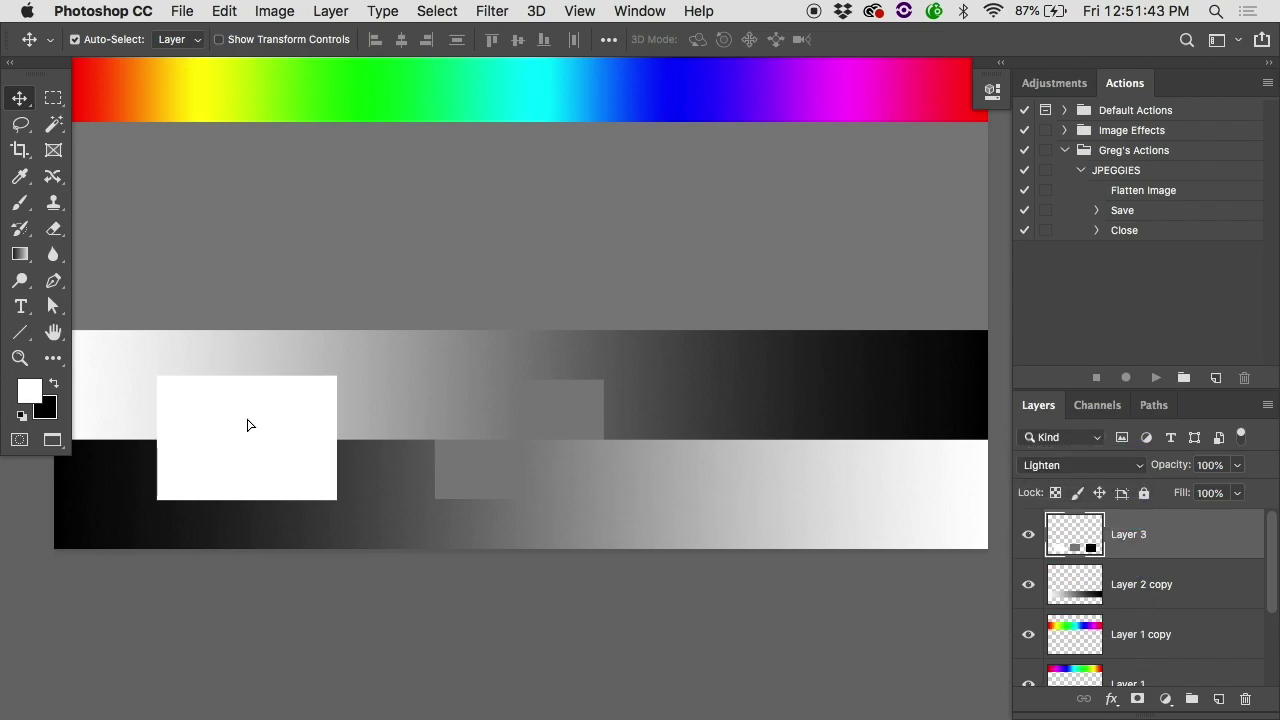
- Nudge Layer 3's boxes over the gradients, then switch the layer to Soft Light
left_click_drag(248, 428, 237, 437)
mouse_move(769, 457)
left_mouse_down()
mouse_move(806, 434)
mouse_move(778, 442)
left_mouse_up()
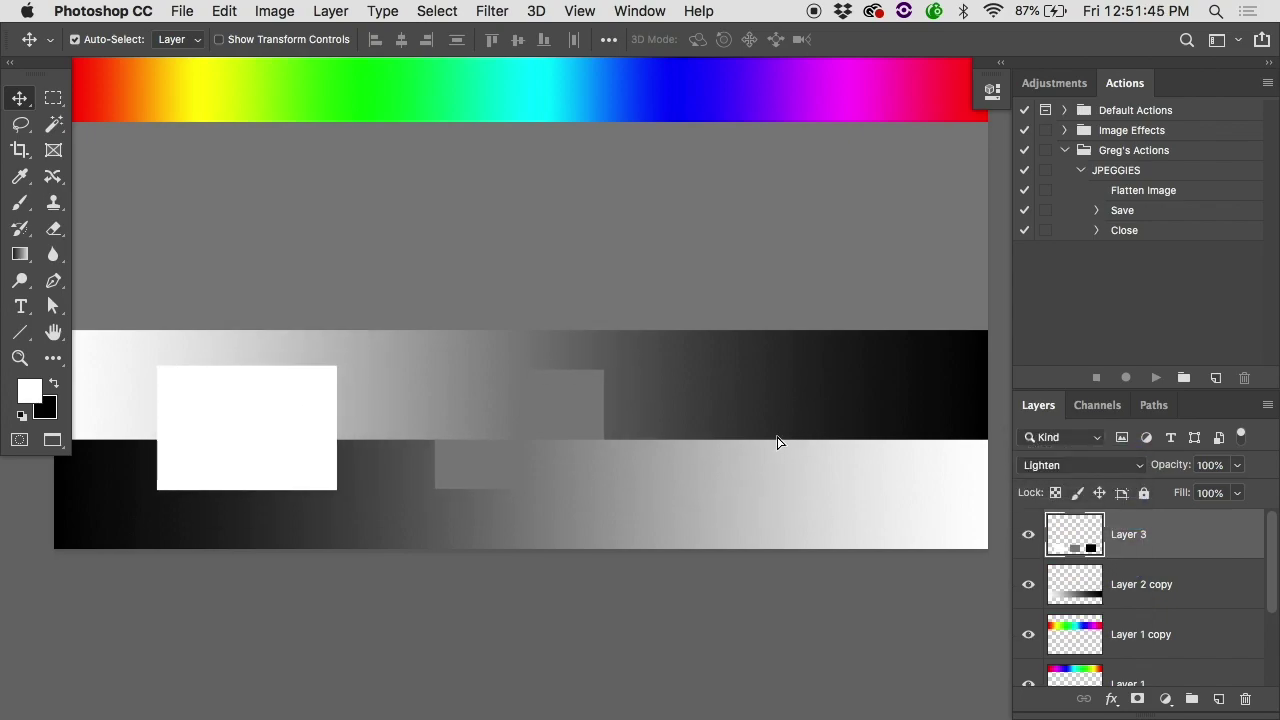
mouse_move(577, 394)
left_mouse_down()
mouse_move(751, 417)
mouse_move(511, 406)
mouse_move(565, 412)
left_mouse_up()
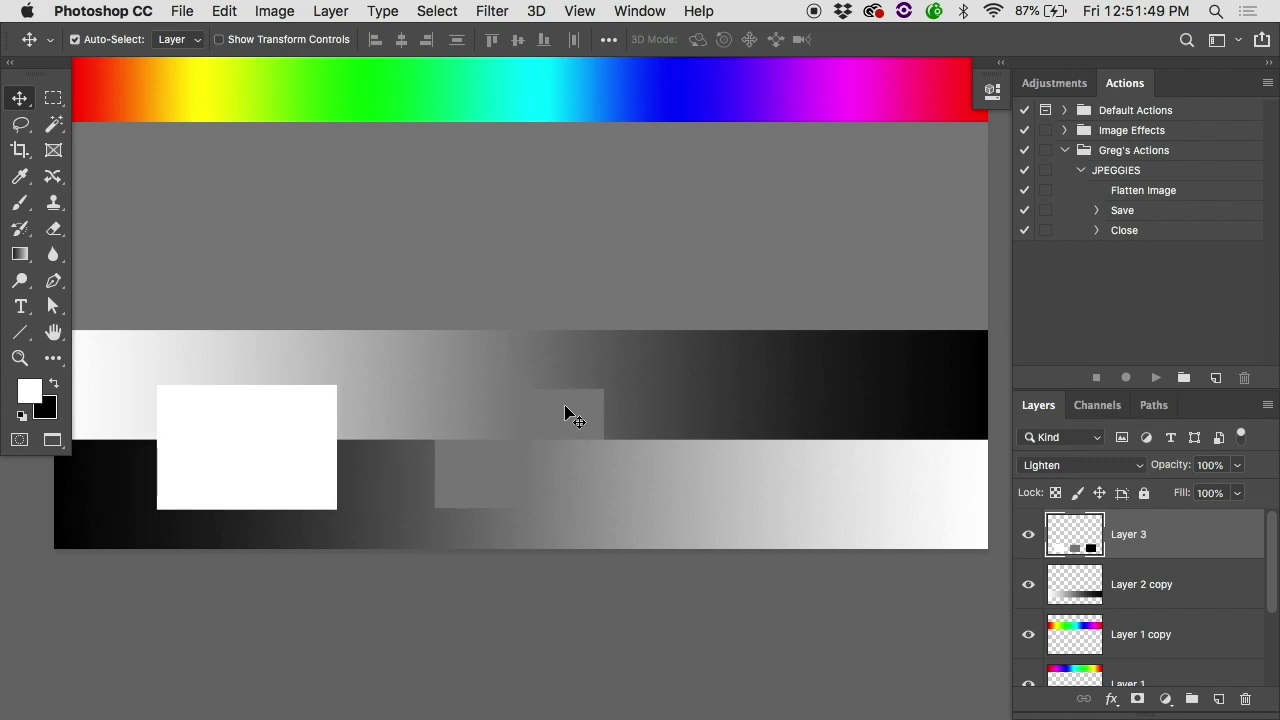
left_click(1066, 463)
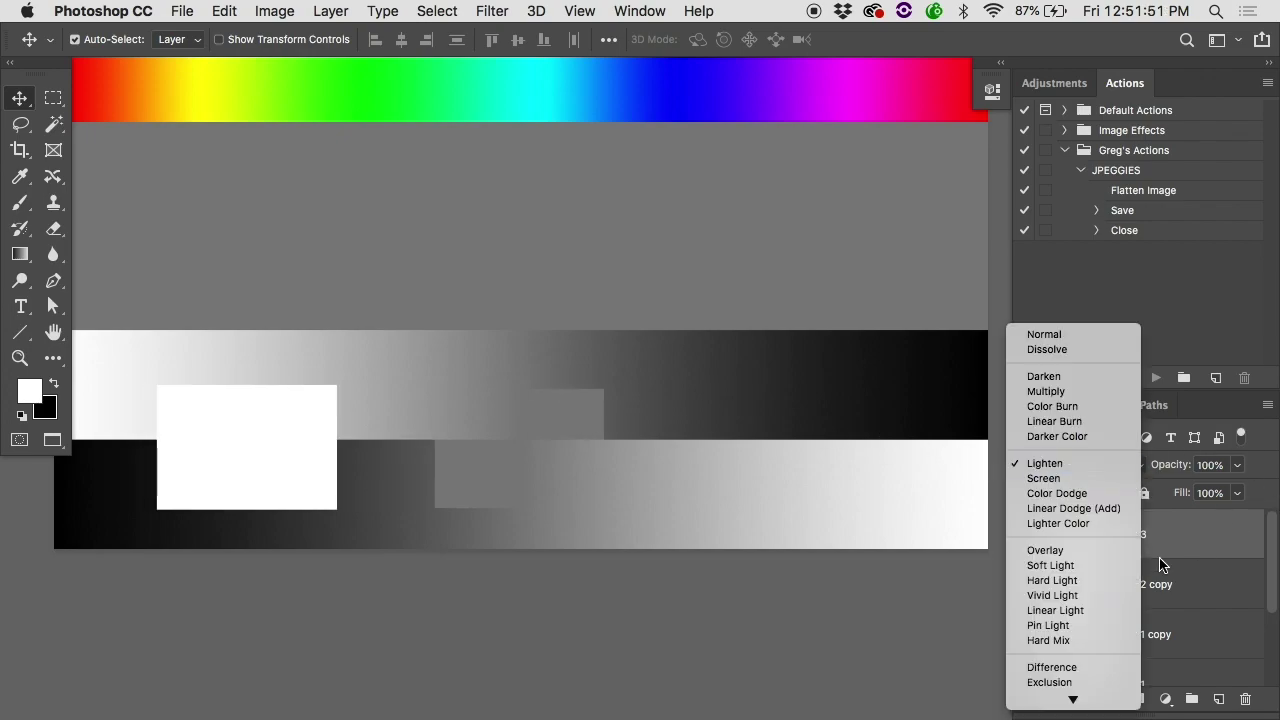
left_click(1132, 565)
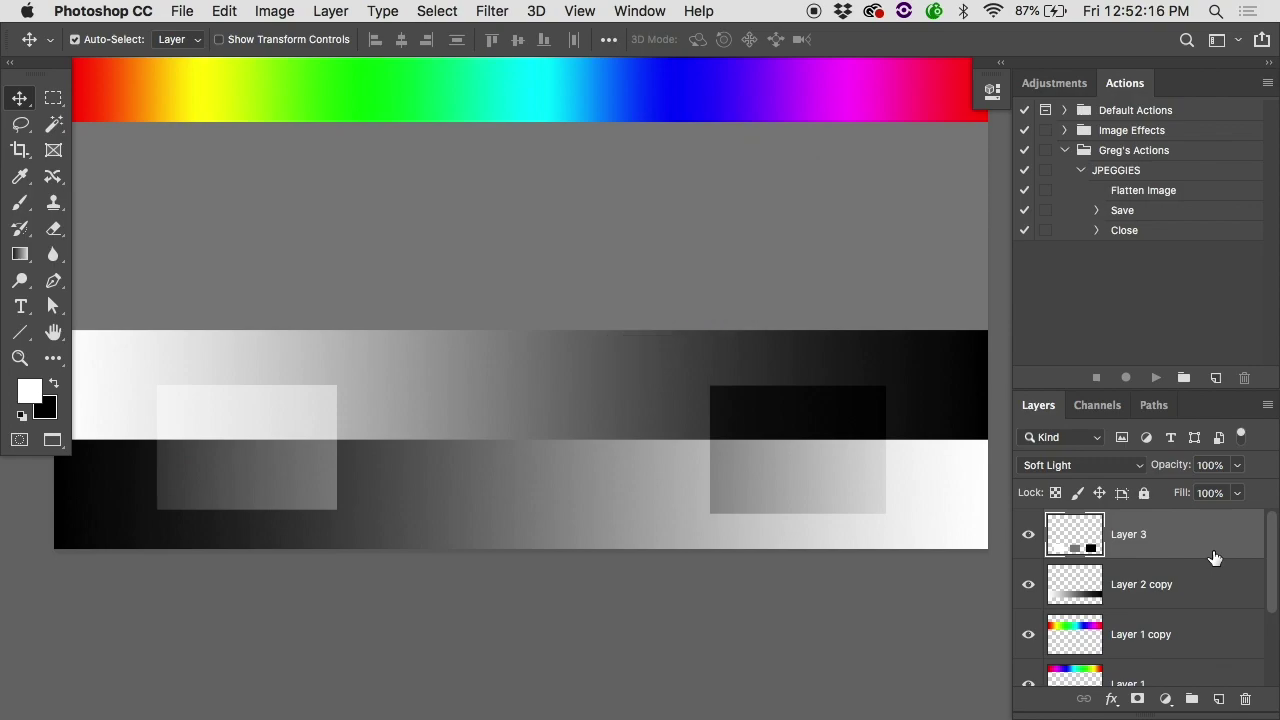
- Switch to the alley photo, set Layer 1 to Soft Light, and reposition its white glow
key("ctrl+Down")
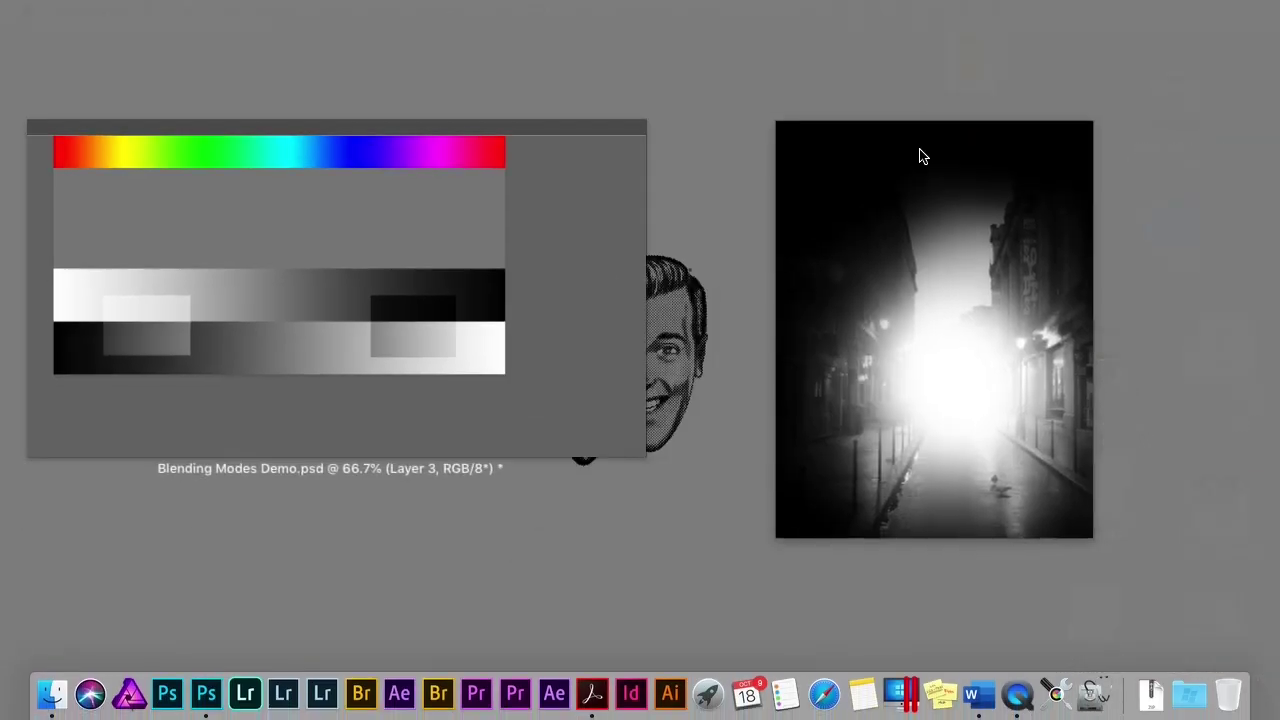
left_click(857, 220)
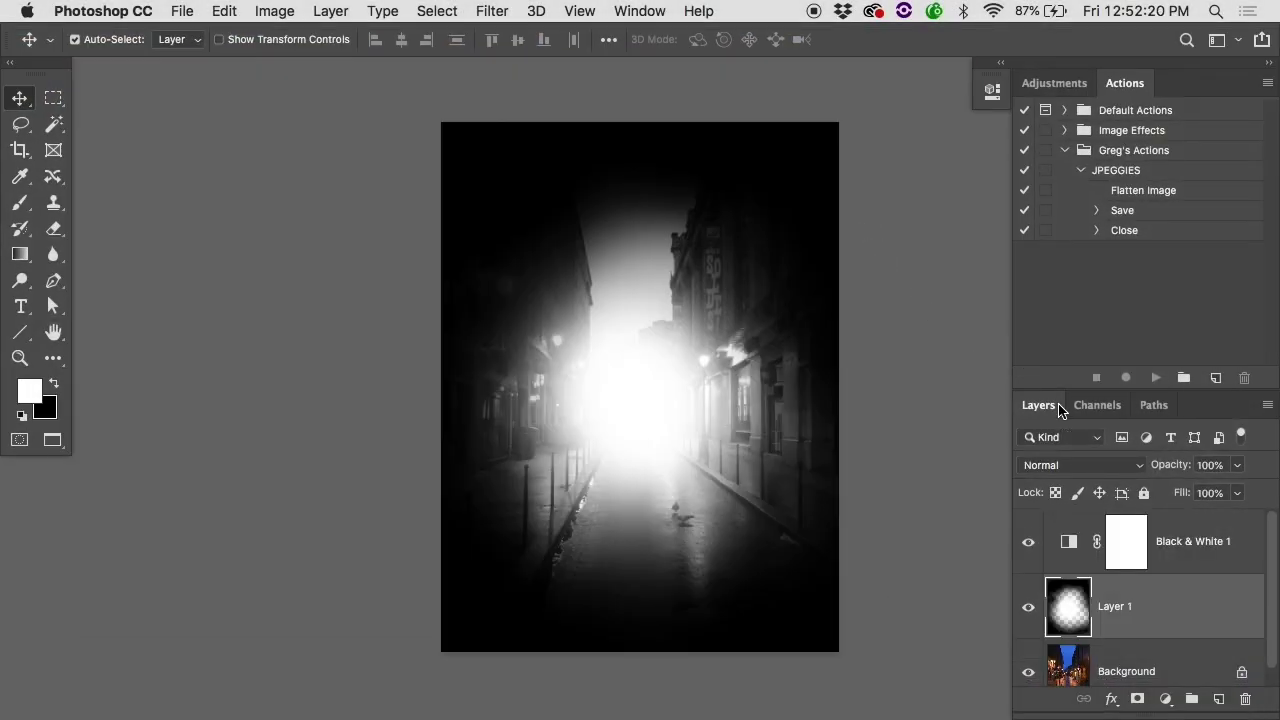
left_click(1136, 465)
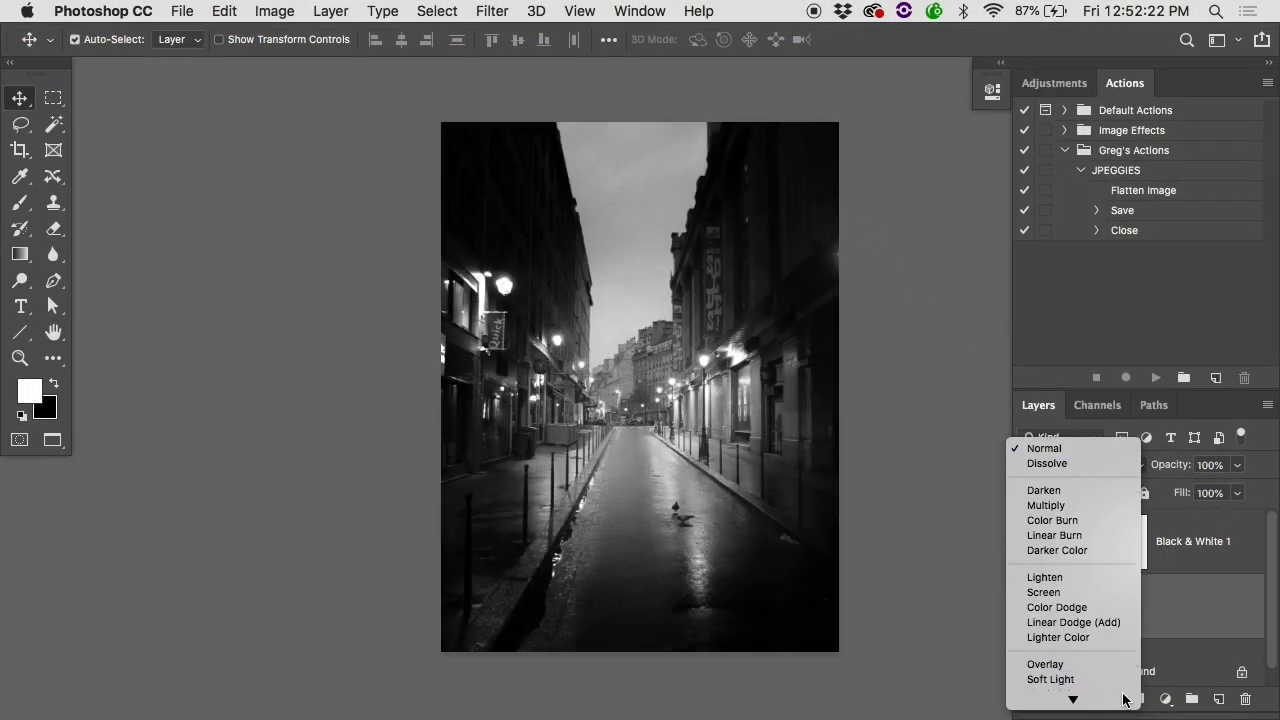
left_click(1121, 634)
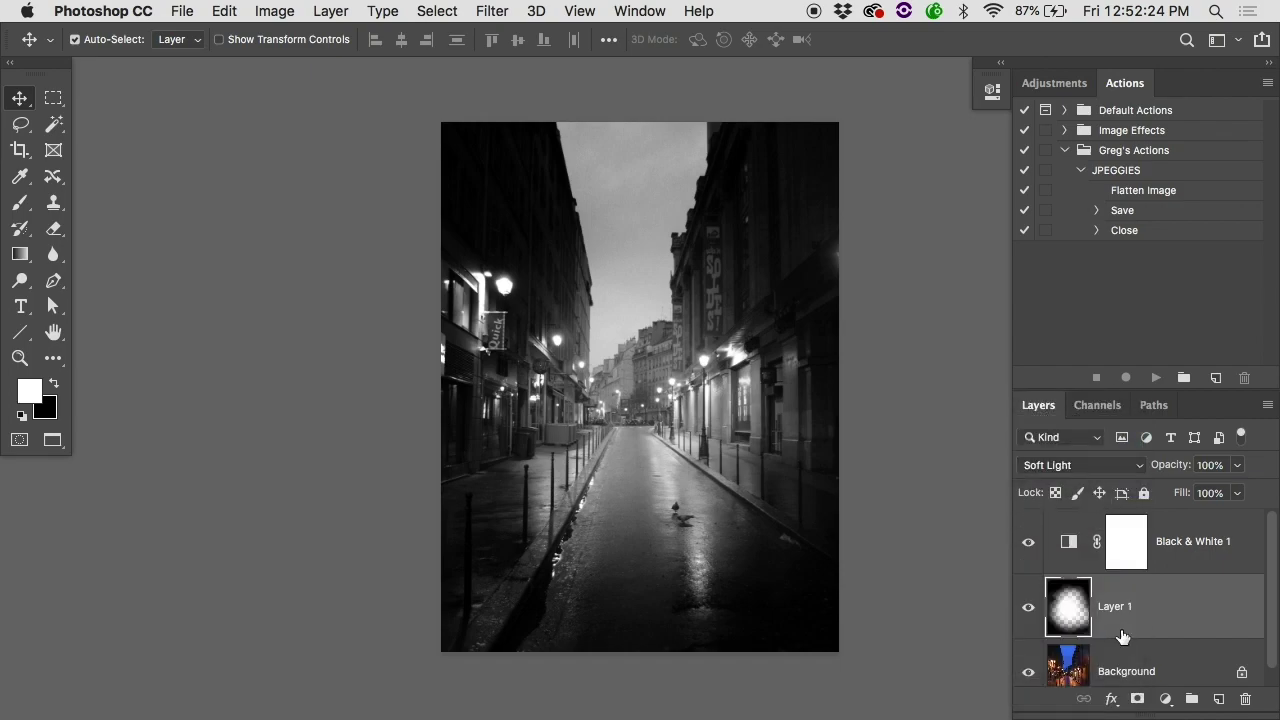
mouse_move(510, 234)
left_mouse_down()
mouse_move(684, 261)
mouse_move(598, 340)
mouse_move(508, 234)
left_mouse_up()
mouse_move(641, 391)
left_mouse_down()
mouse_move(645, 367)
mouse_move(640, 398)
left_mouse_up()
- Clear Layer 1 and burn with a soft black brush over the left sign, road and right-side buildings
key("super+a")
key("Delete")
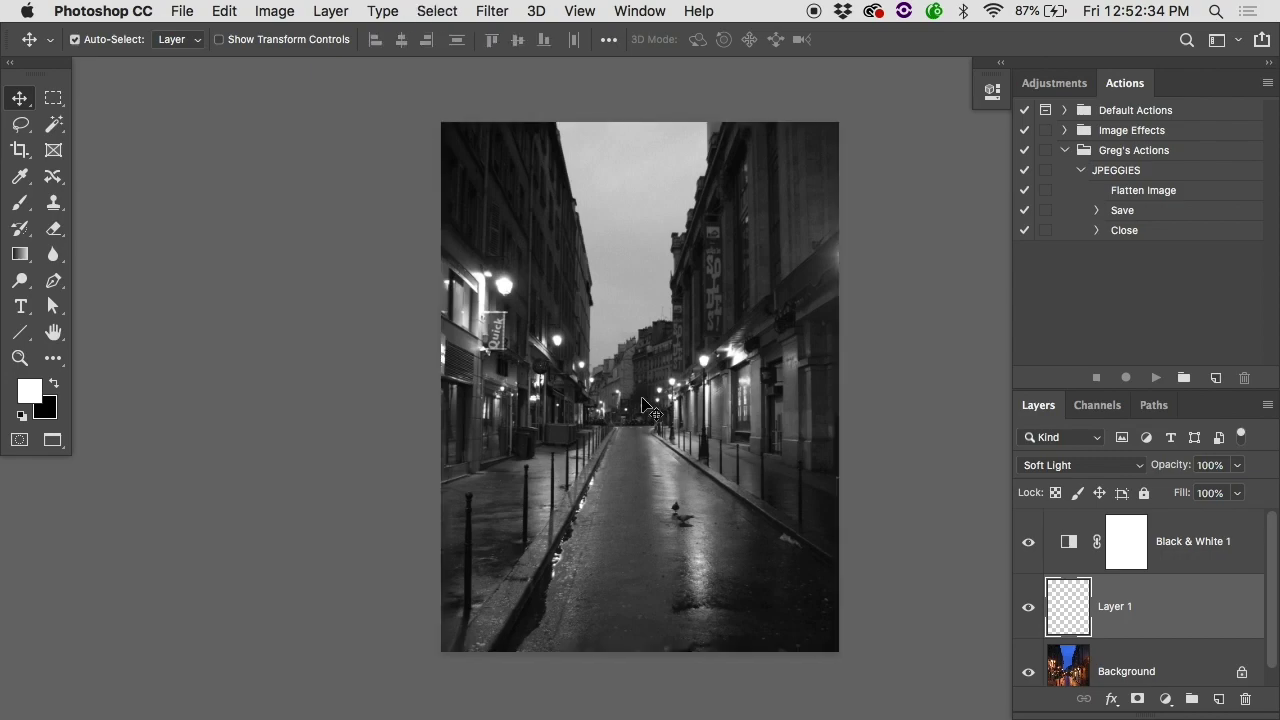
key("b")
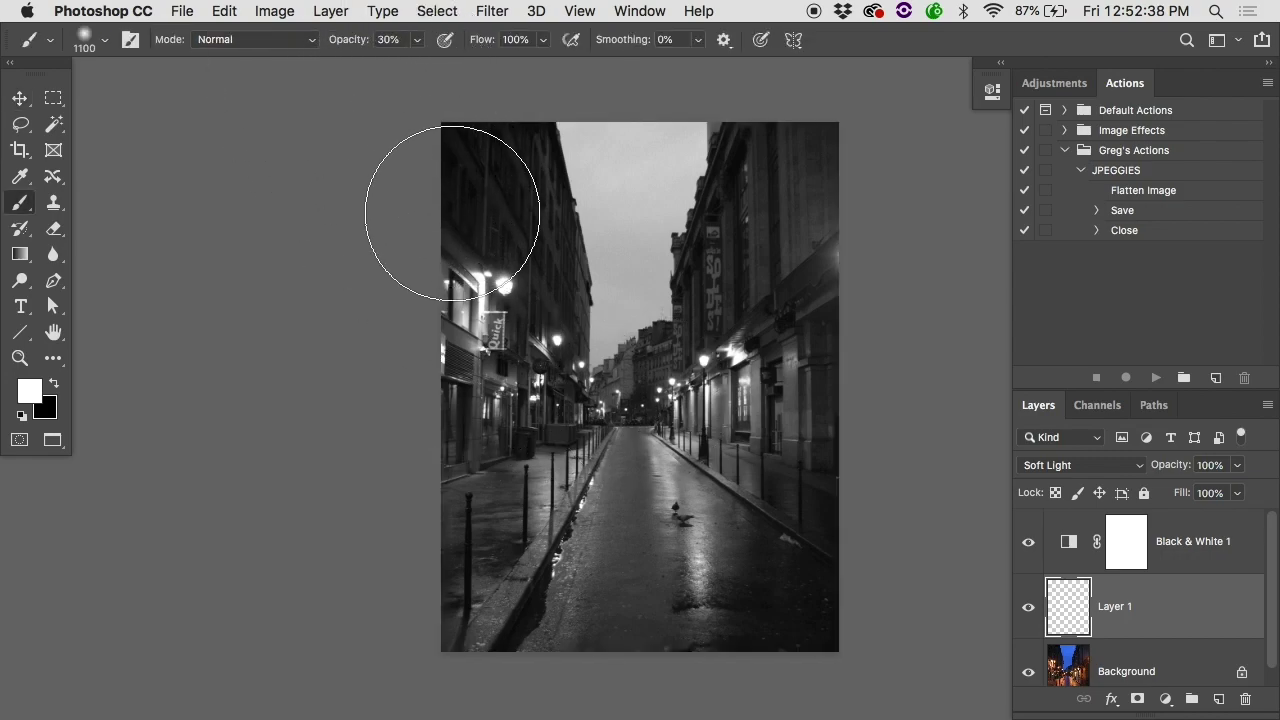
key("3")
key("bracketleft")
key("bracketleft")
key("bracketleft")
key("bracketleft")
key("x")
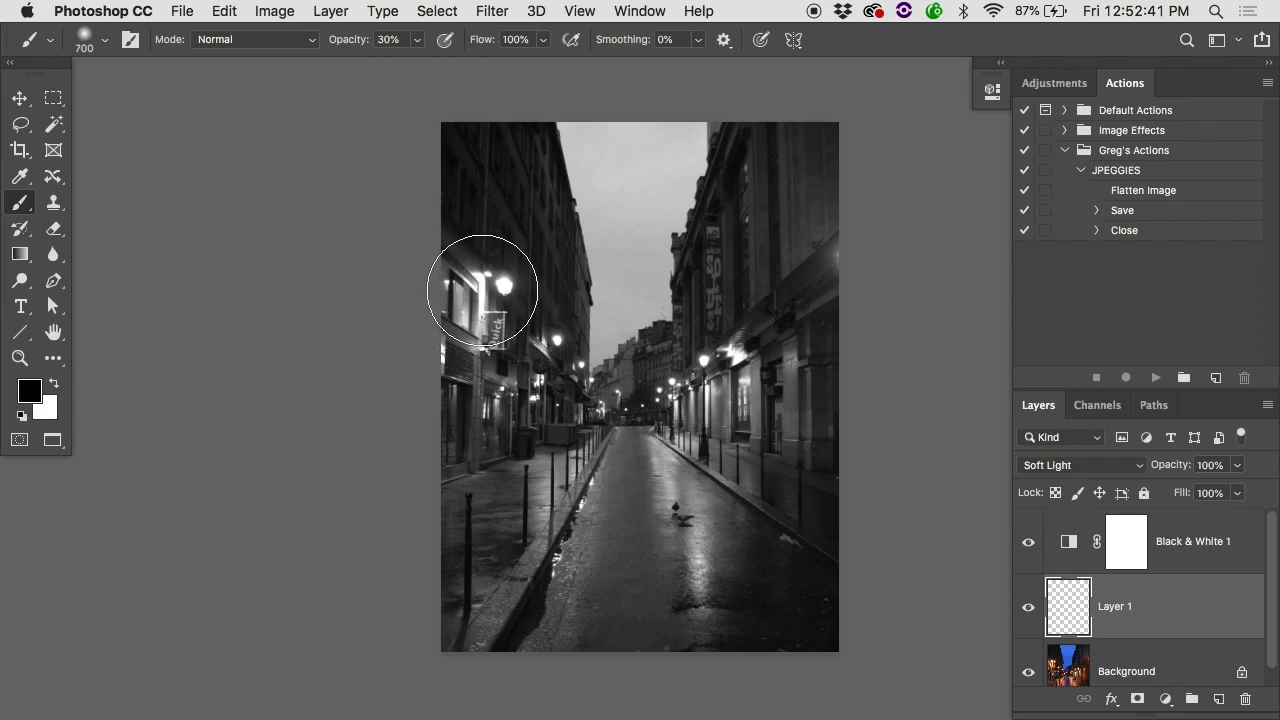
mouse_move(490, 330)
left_mouse_down()
mouse_move(486, 286)
mouse_move(488, 323)
left_mouse_up()
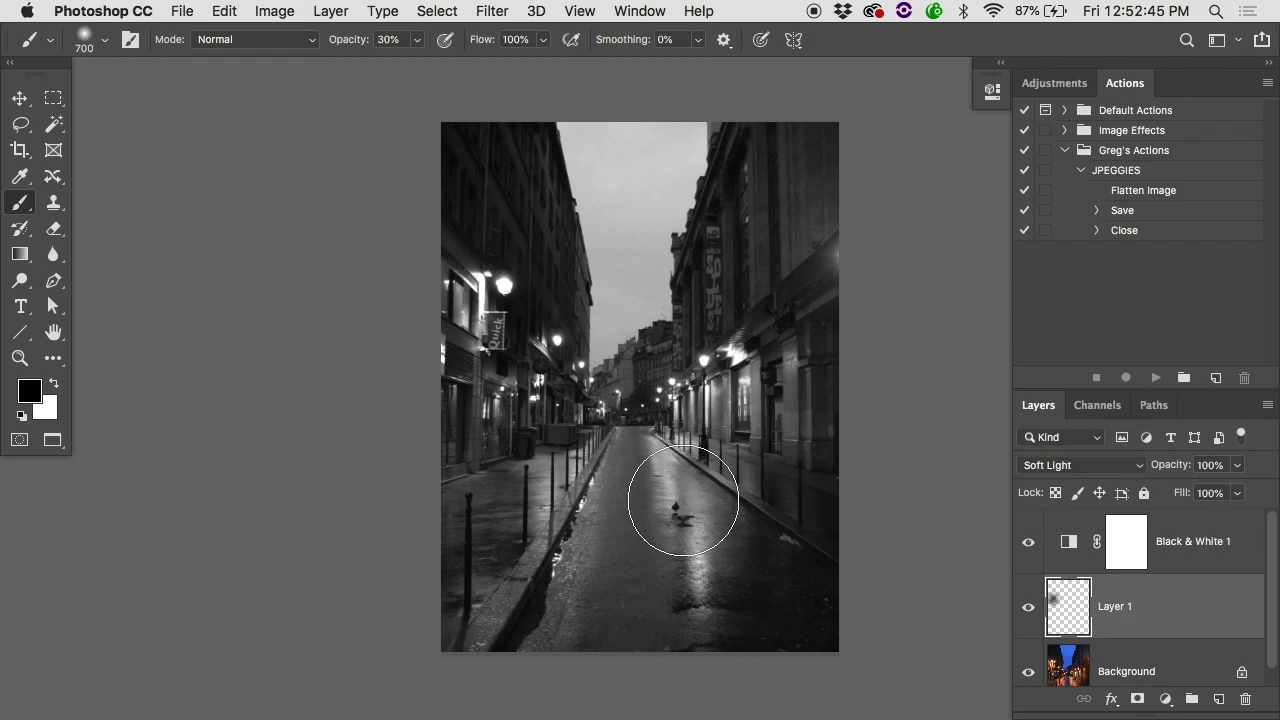
mouse_move(680, 508)
left_mouse_down()
mouse_move(677, 531)
mouse_move(659, 458)
mouse_move(557, 537)
mouse_move(709, 400)
mouse_move(717, 407)
left_mouse_up()
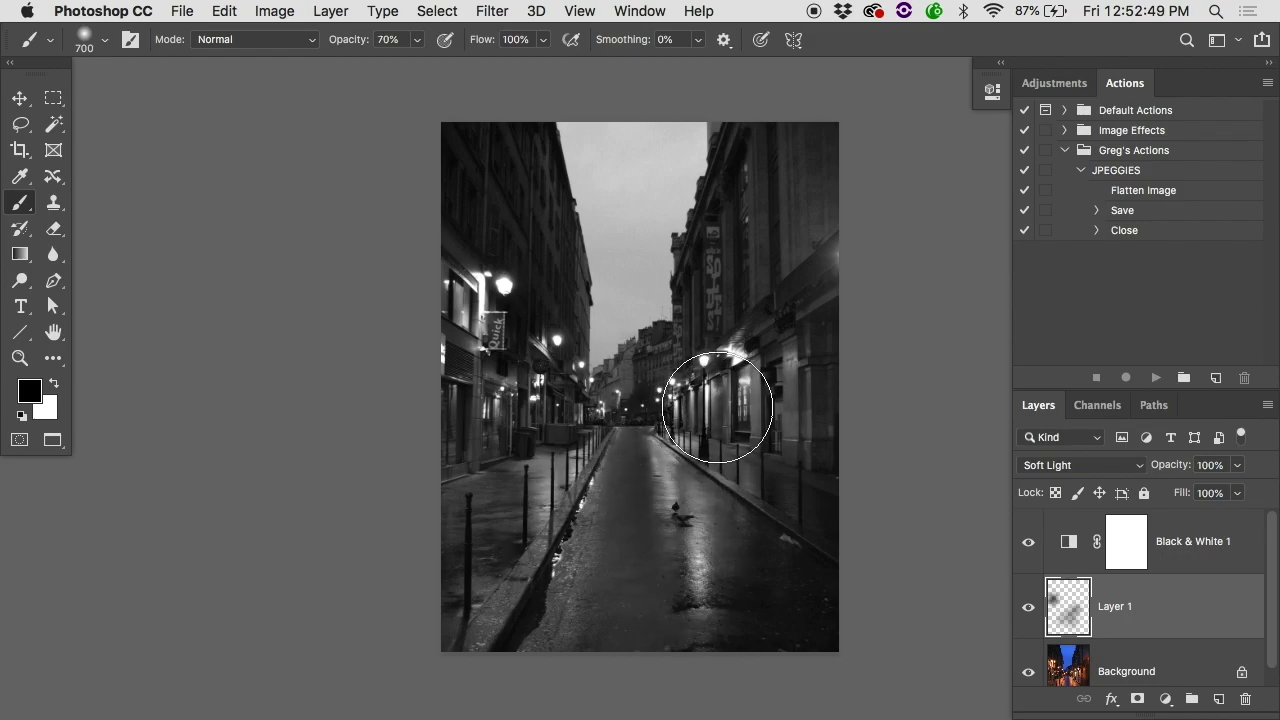
key("bracketright")
key("bracketright")
key("bracketright")
key("bracketright")
key("bracketright")
key("bracketright")
key("bracketright")
mouse_move(786, 337)
left_mouse_down()
mouse_move(835, 277)
mouse_move(838, 195)
mouse_move(822, 172)
mouse_move(872, 498)
mouse_move(584, 626)
mouse_move(464, 446)
mouse_move(564, 142)
mouse_move(648, 152)
left_mouse_up()
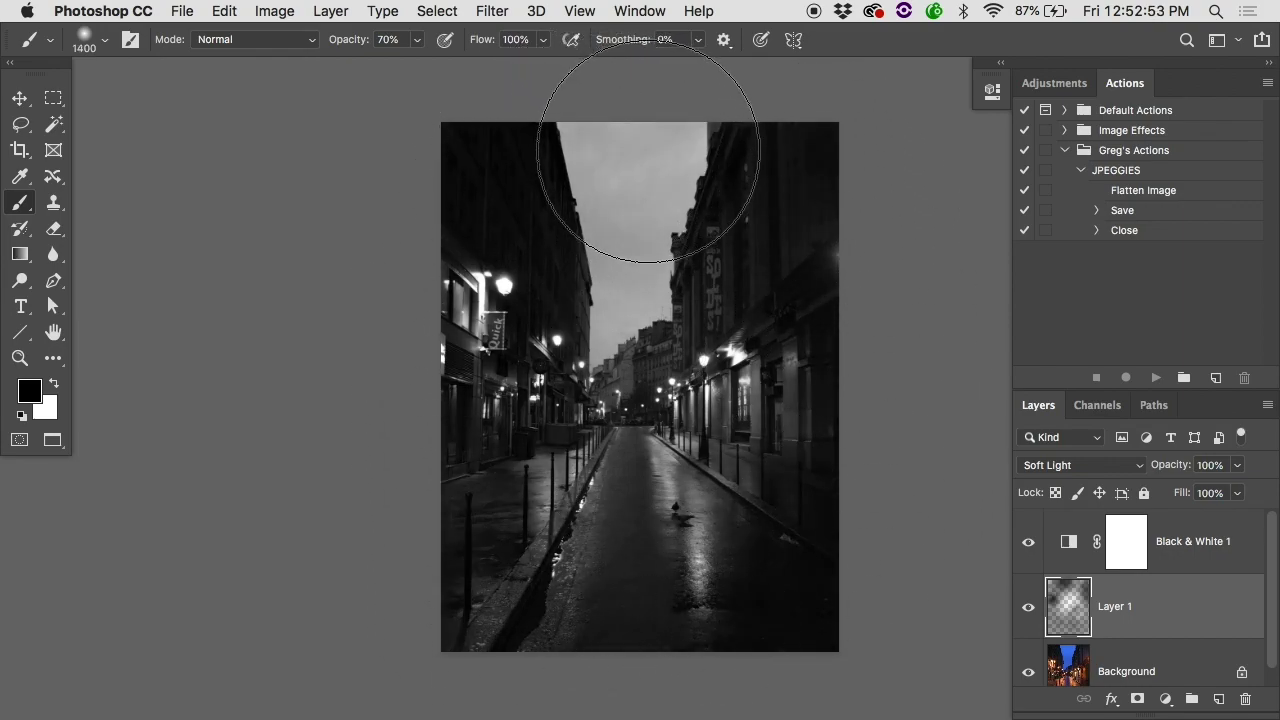
- Paint white at 20% opacity, brush size 1000, to brighten the street centre and distant buildings
key("x")
key("2")
key("bracketleft")
key("bracketleft")
key("bracketleft")
key("bracketleft")
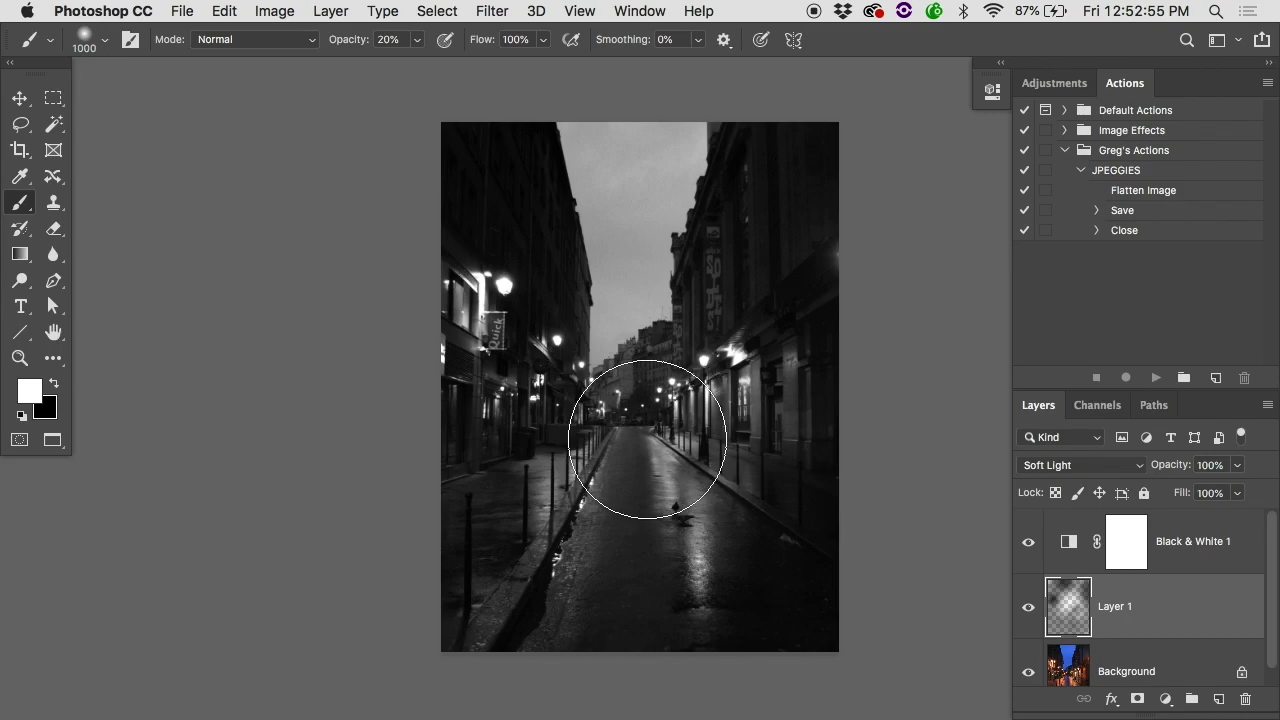
mouse_move(640, 409)
left_mouse_down()
mouse_move(651, 409)
mouse_move(637, 413)
mouse_move(646, 439)
left_mouse_up()
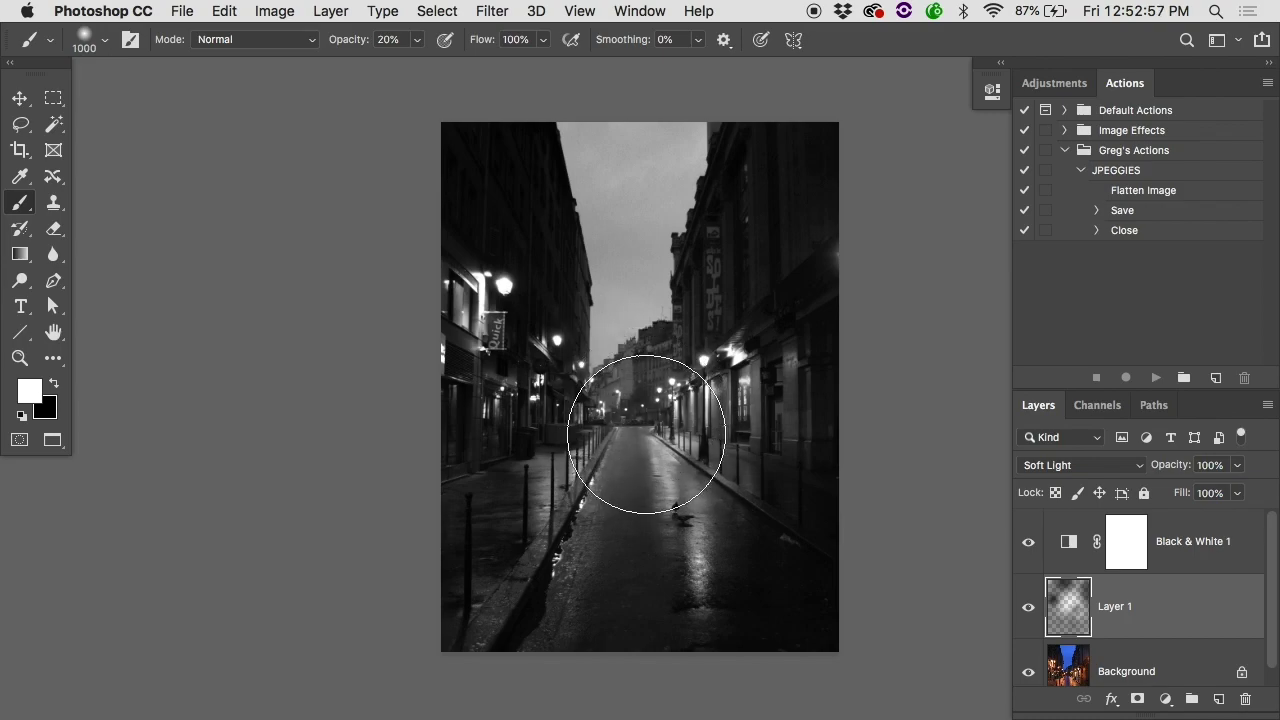
mouse_move(646, 434)
left_mouse_down()
mouse_move(639, 477)
mouse_move(641, 425)
mouse_move(666, 379)
mouse_move(846, 425)
left_mouse_up()
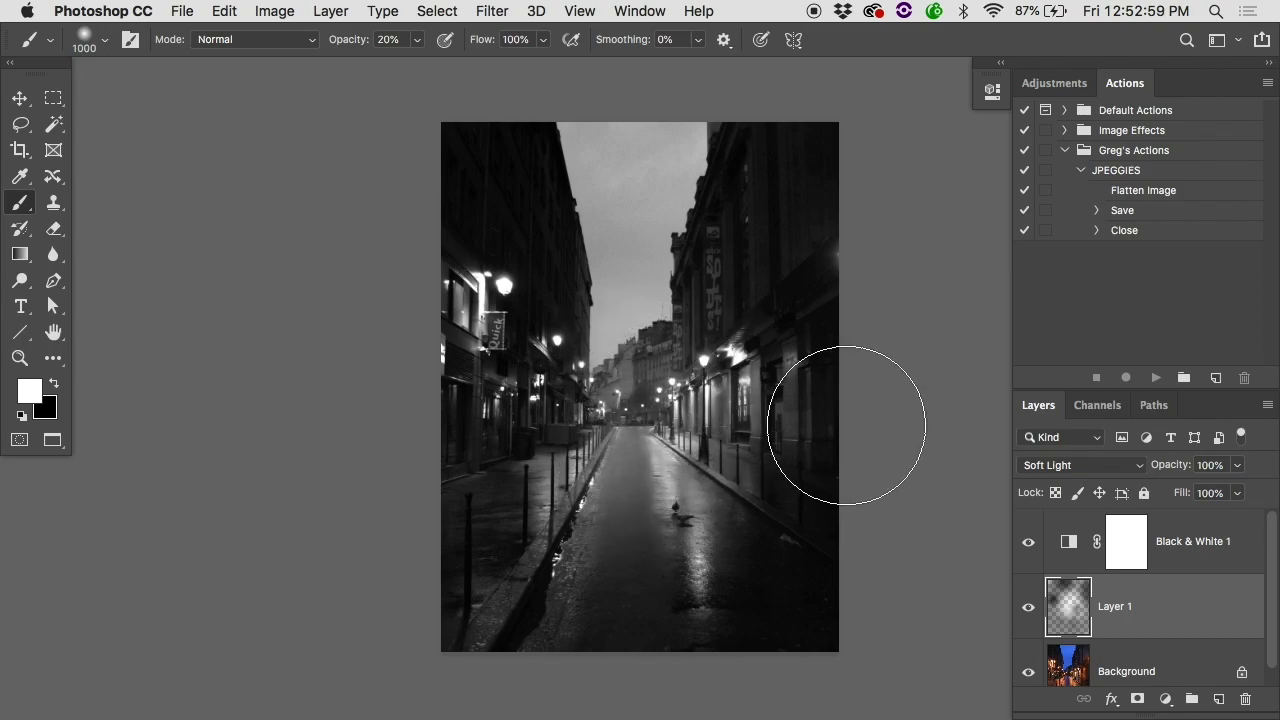
- Toggle Layer 1 to compare, then paint white at 100% opacity over the right-side buildings
left_click(1031, 614)
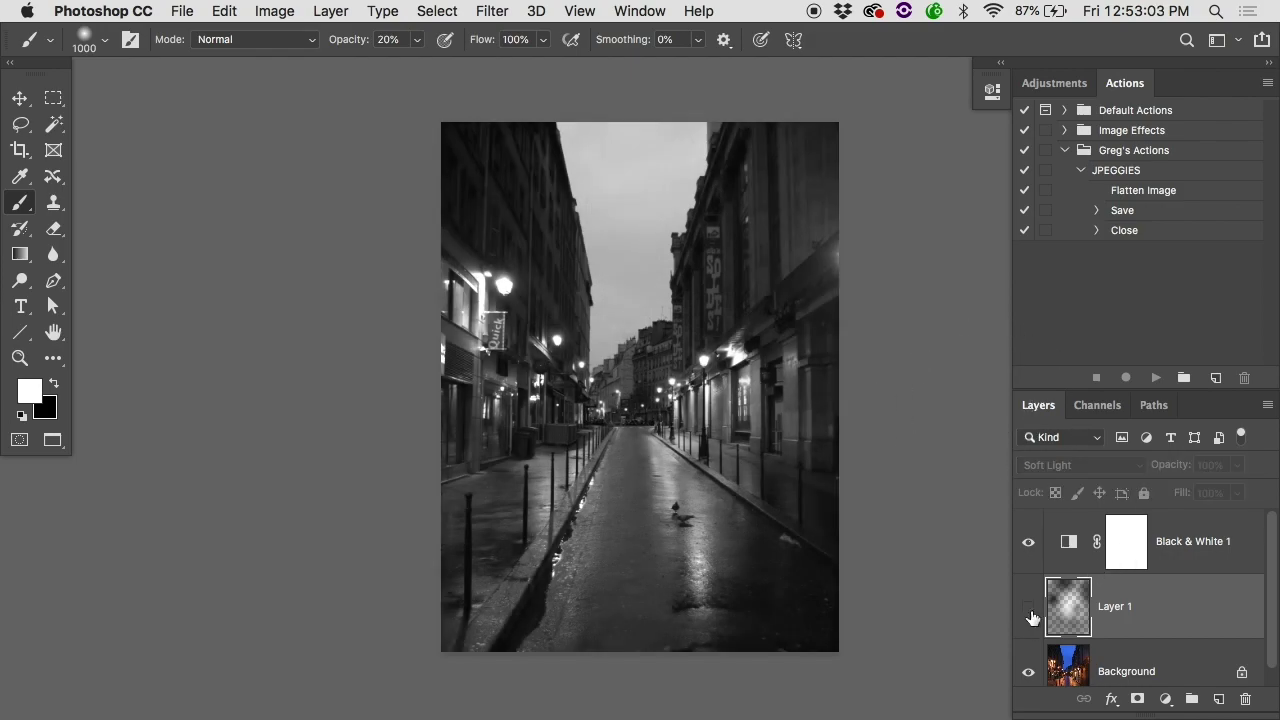
left_click(1031, 614)
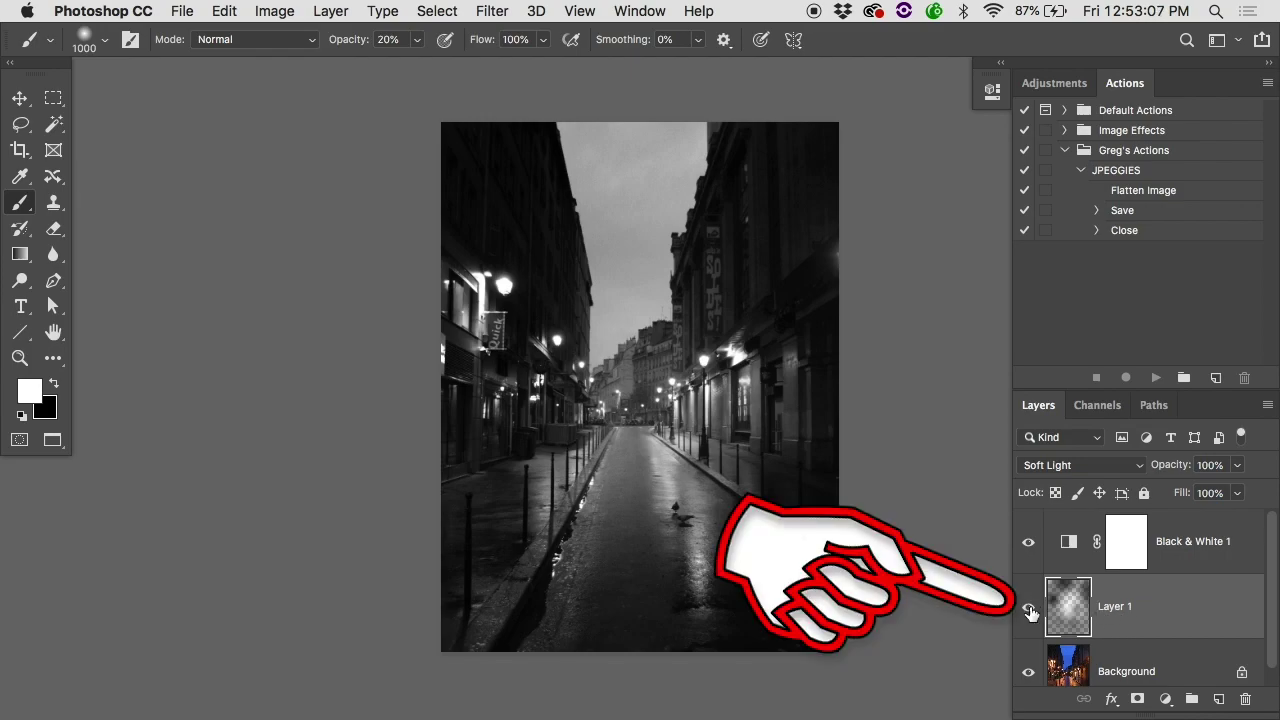
left_click(1031, 613)
left_click(1031, 614)
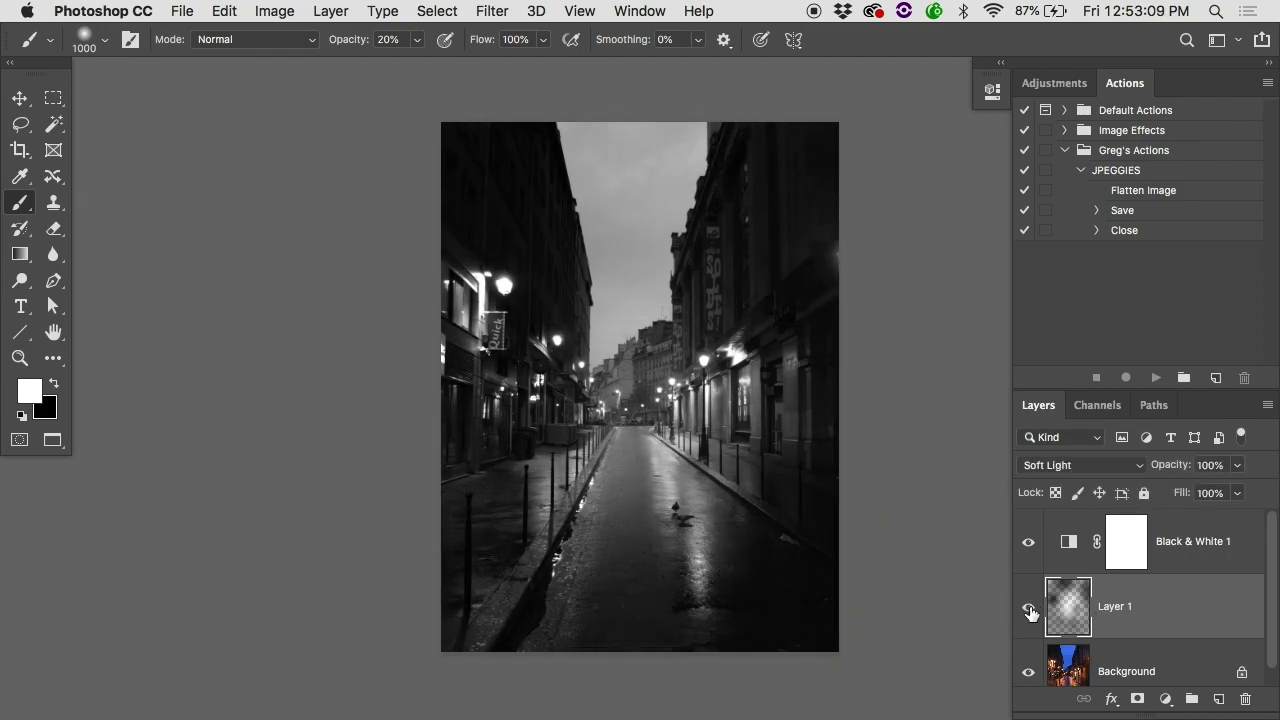
key("0")
mouse_move(752, 461)
left_mouse_down()
mouse_move(766, 314)
mouse_move(771, 509)
mouse_move(766, 237)
mouse_move(762, 425)
mouse_move(766, 251)
mouse_move(766, 414)
left_mouse_up()
key("x")
key("x")
key("x")
key("x")
key("x")
key("x")
key("x")
key("x")
key("x")
key("x")
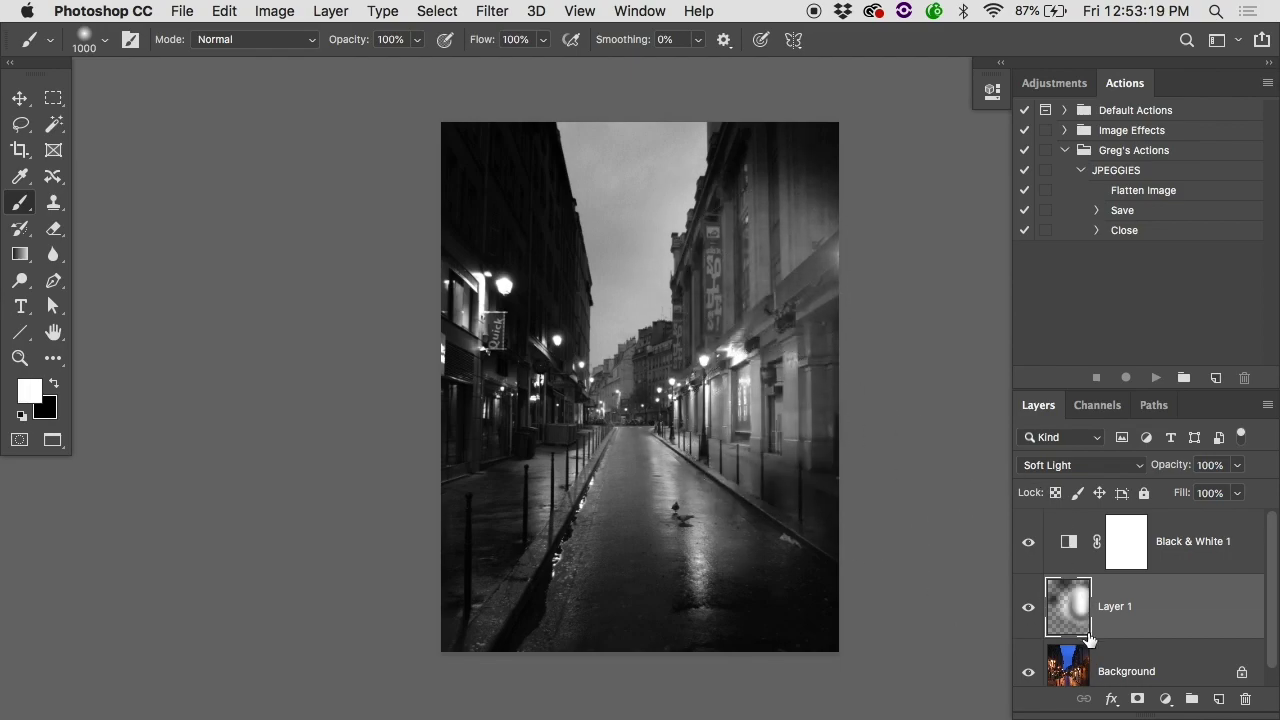
- Compare the buildings with and without the stroke by toggling Layer 1 and undoing/redoing
left_click(1029, 609)
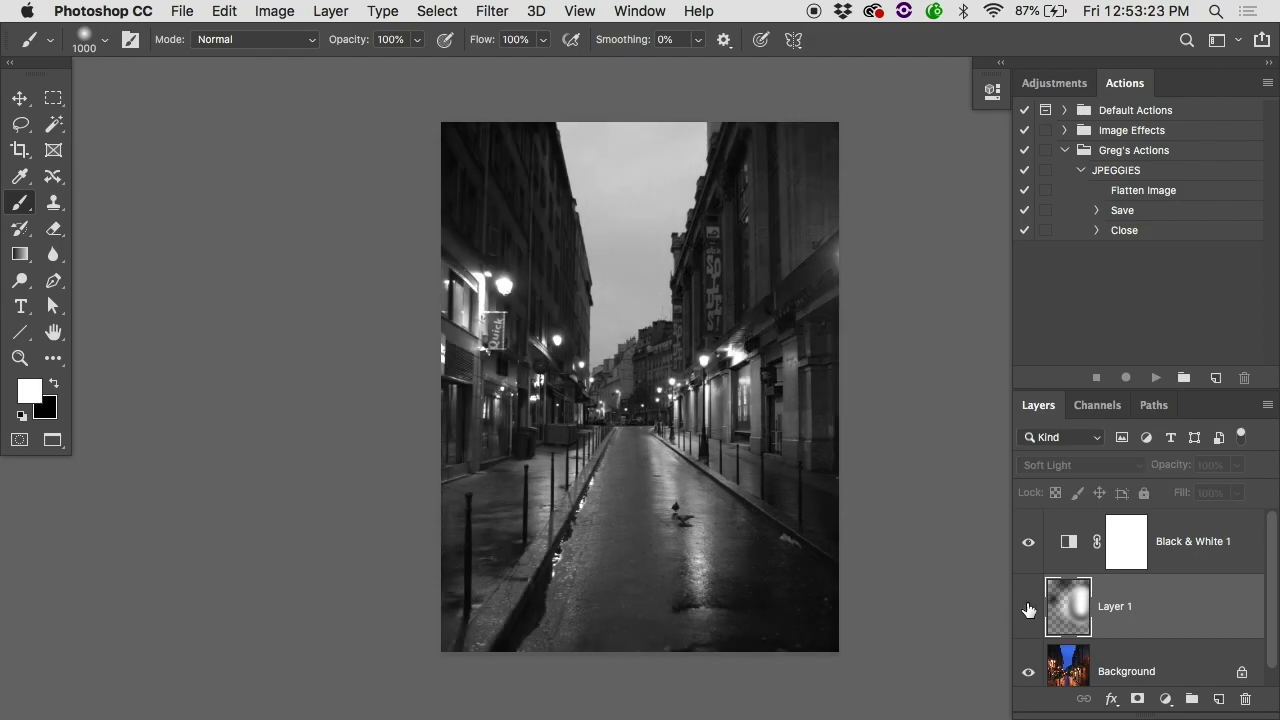
left_click(1029, 609)
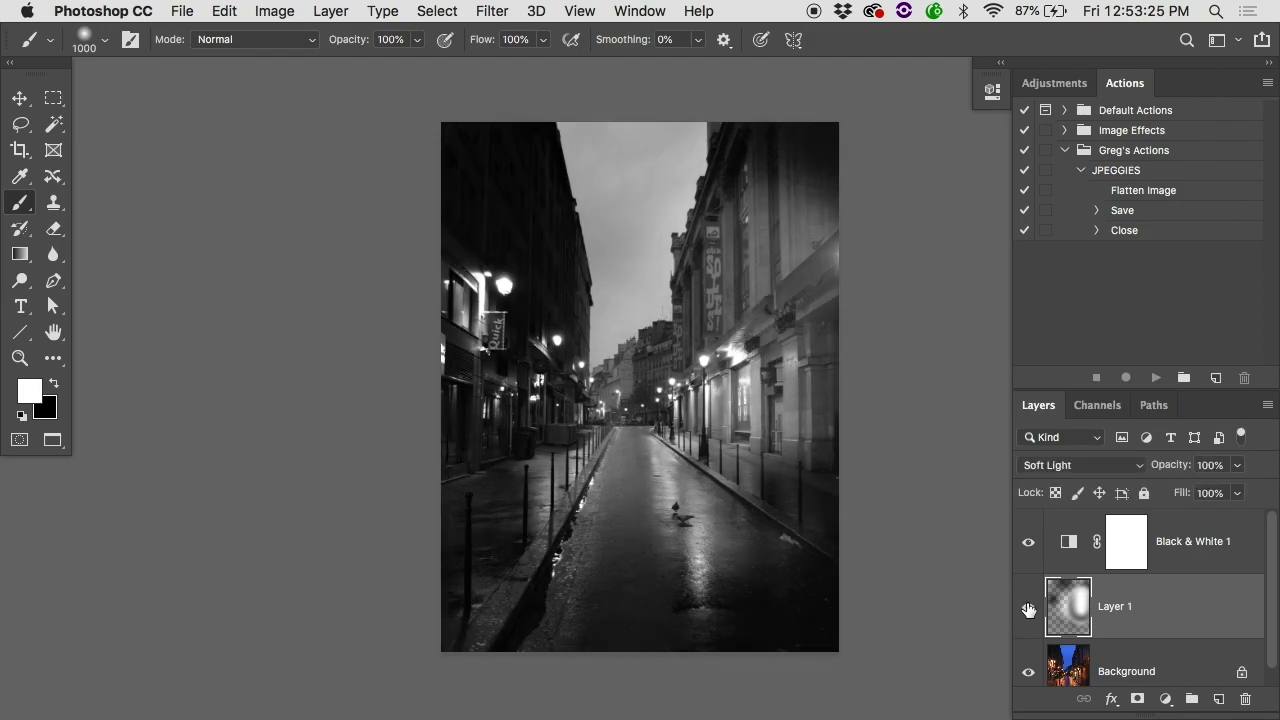
key("super+z")
key("super+z")
key("super+z")
key("super+z")
key("super+z")
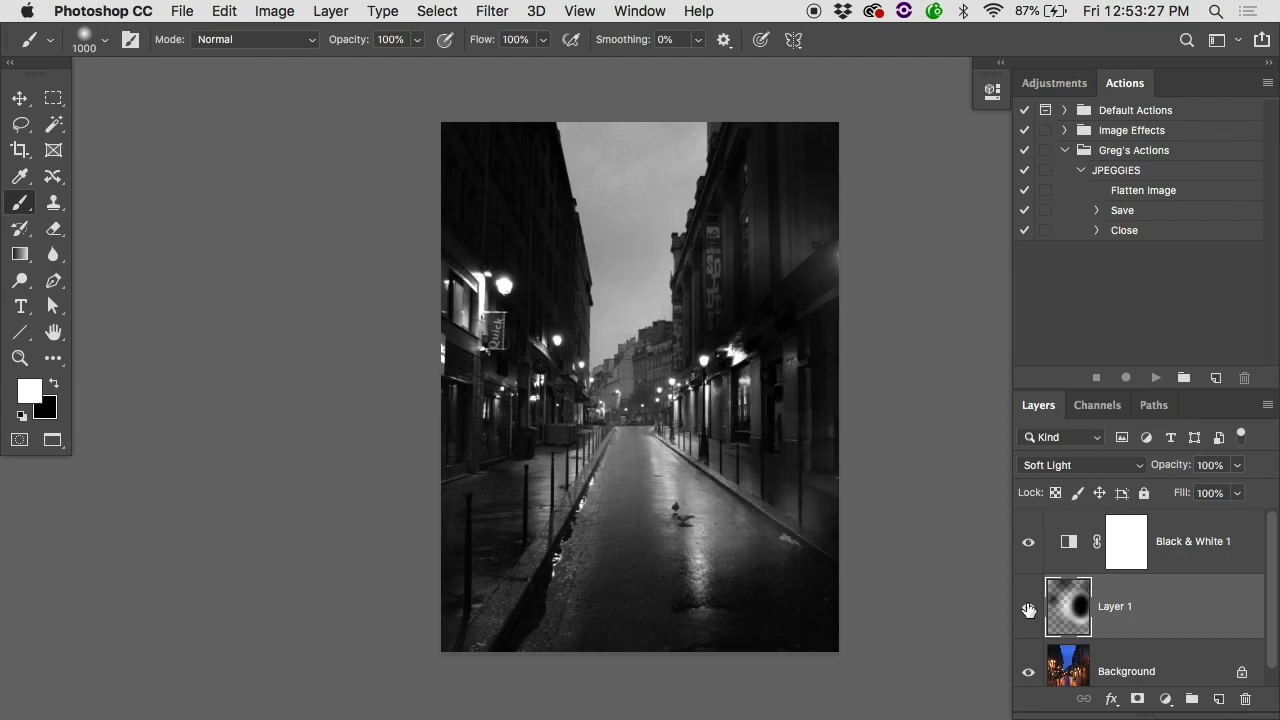
key("super+z")
key("super+z")
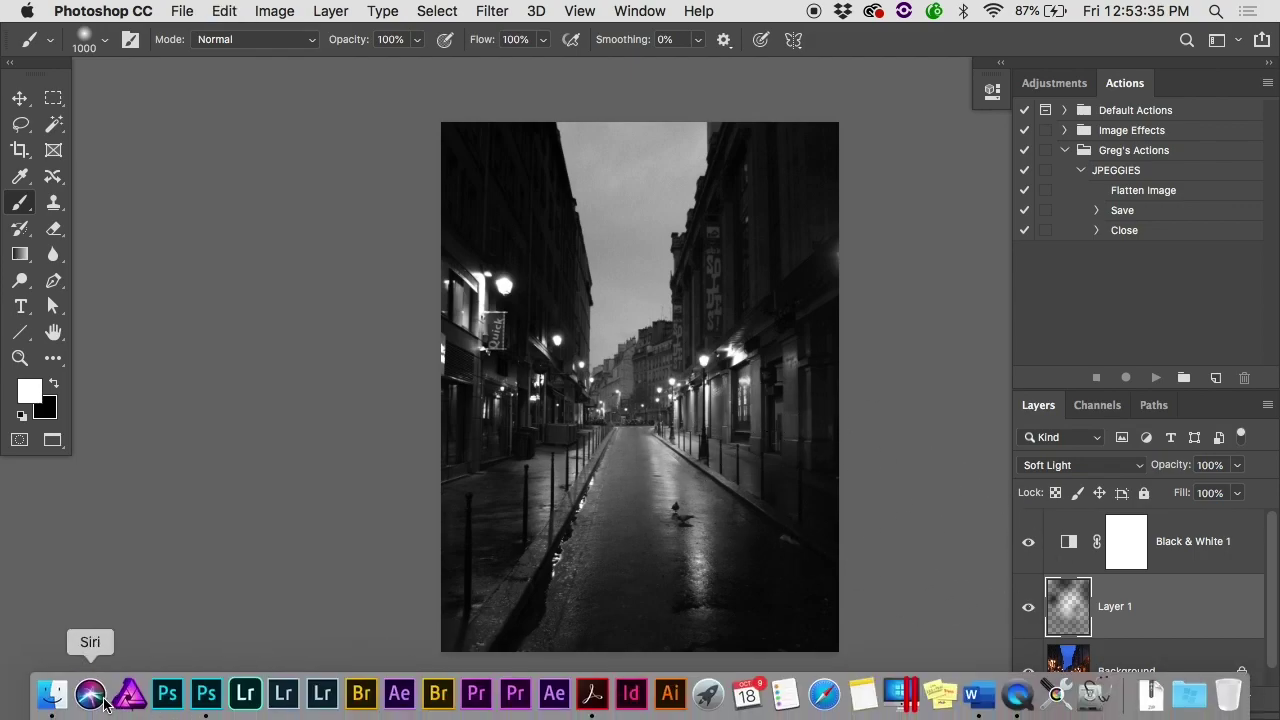
- Open SoftLightDandB.psd in Photoshop from Finder's FOTO119 Week 7 > Dodge and Burn folder
left_click(53, 699)
left_click(605, 105)
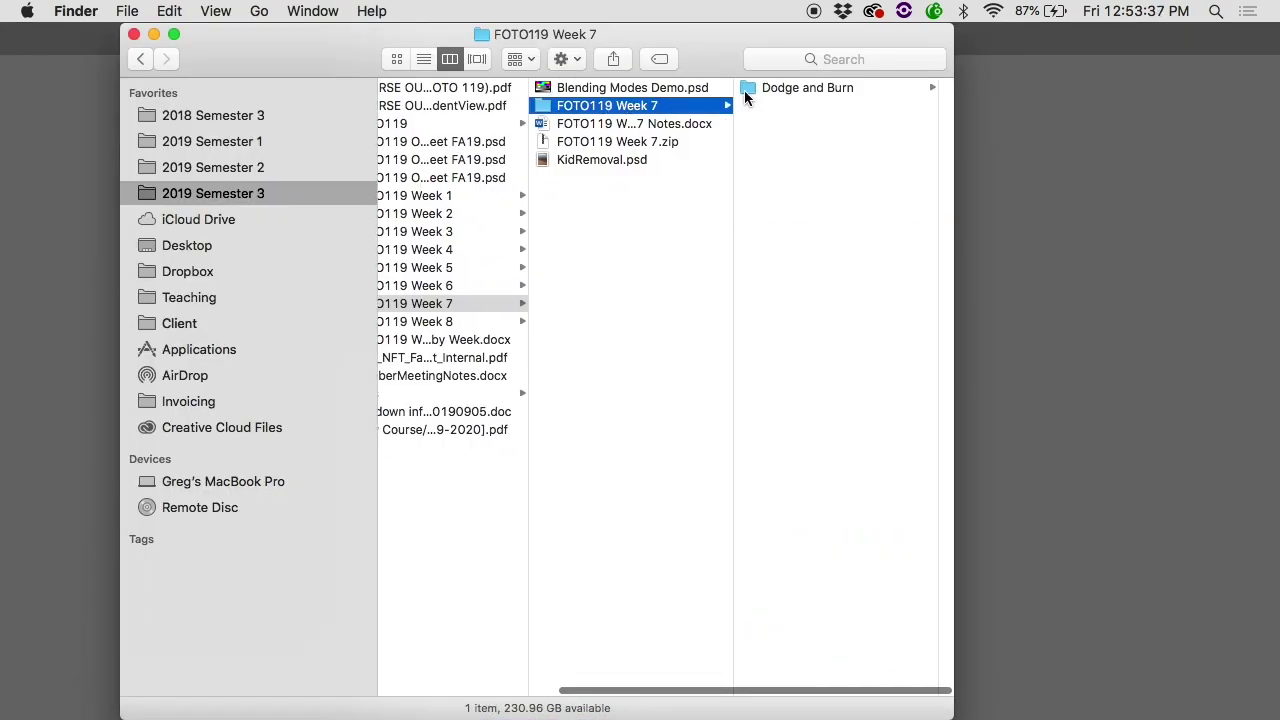
left_click(804, 89)
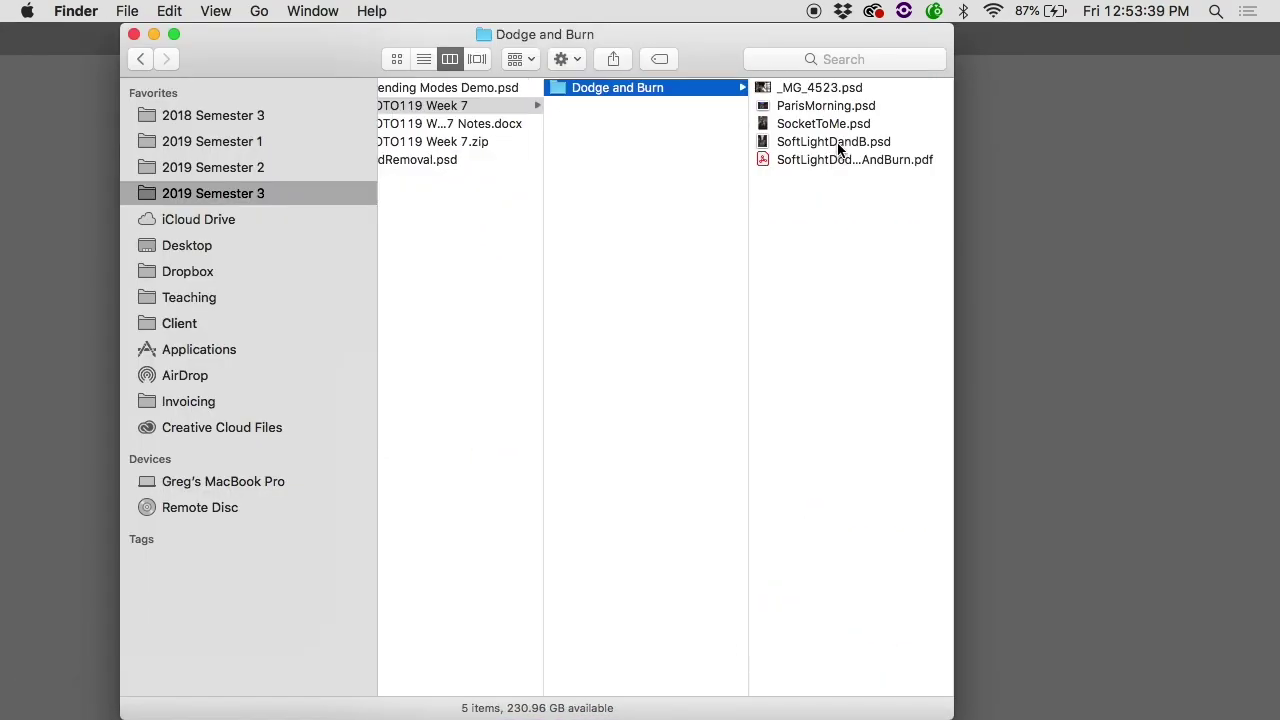
double_click(838, 143)
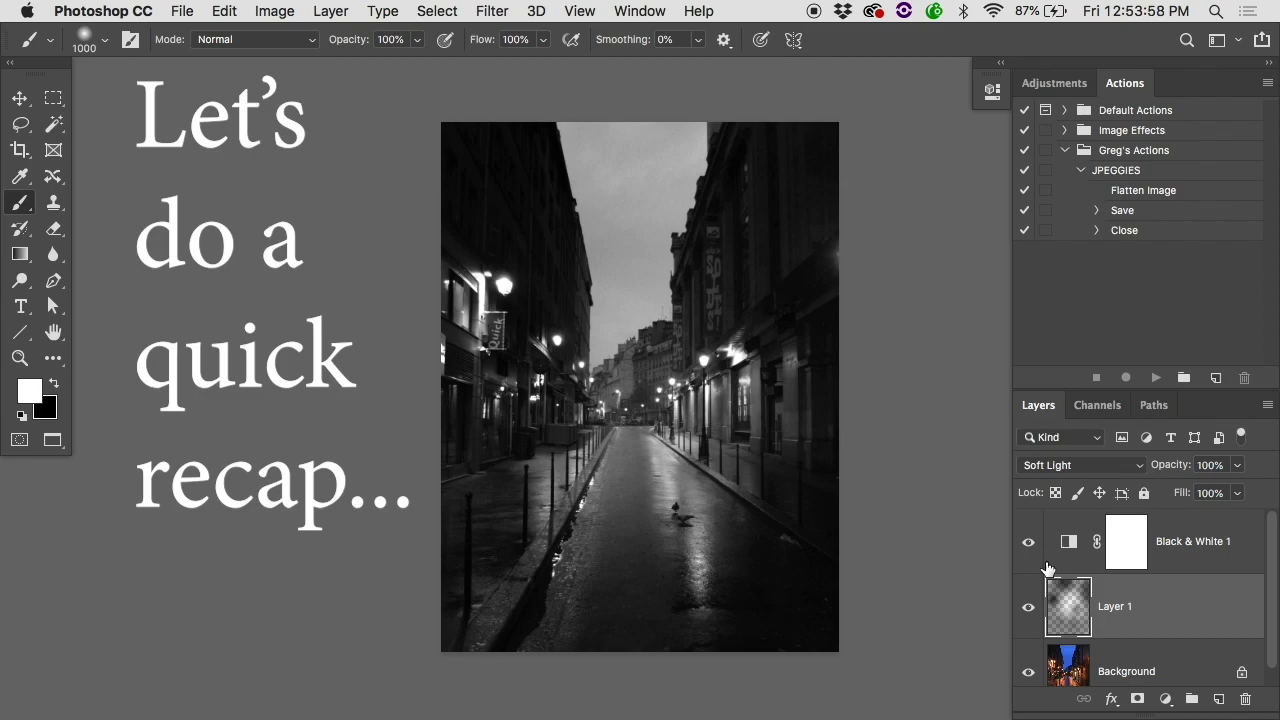
- Revert the street photo with File > Revert and add a new empty Layer 1 above Background
left_click(182, 11)
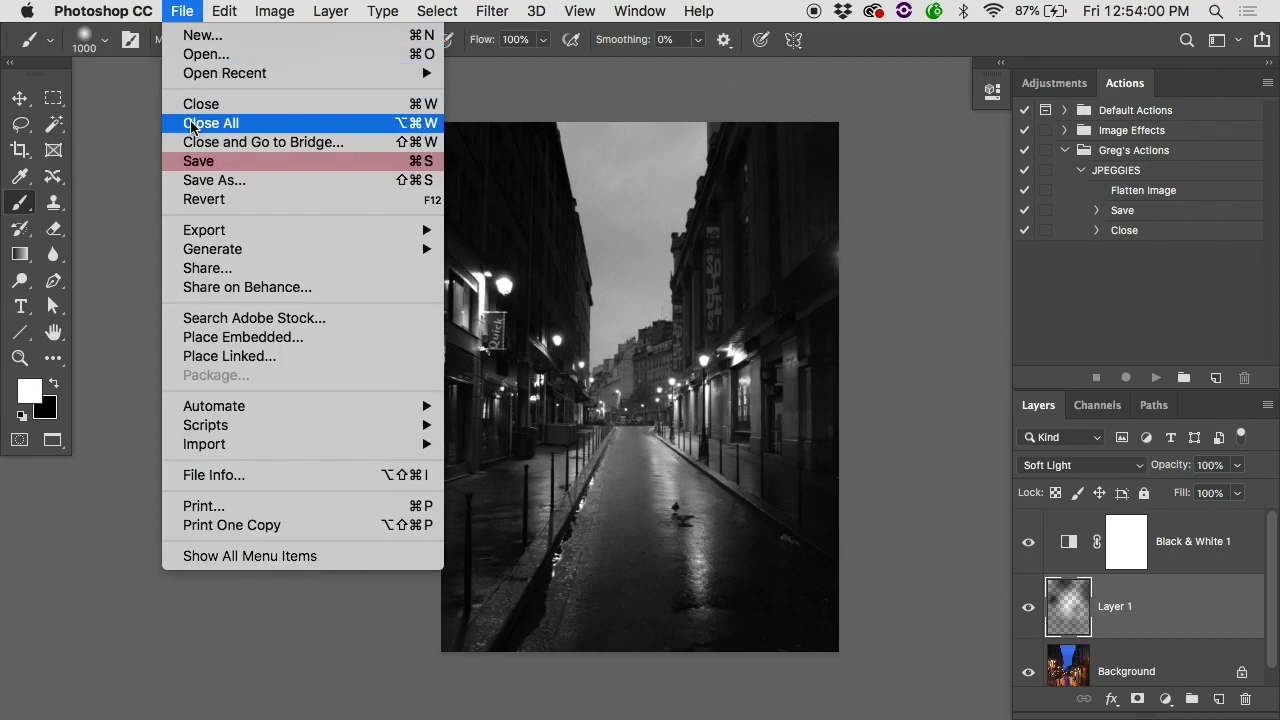
left_click(200, 199)
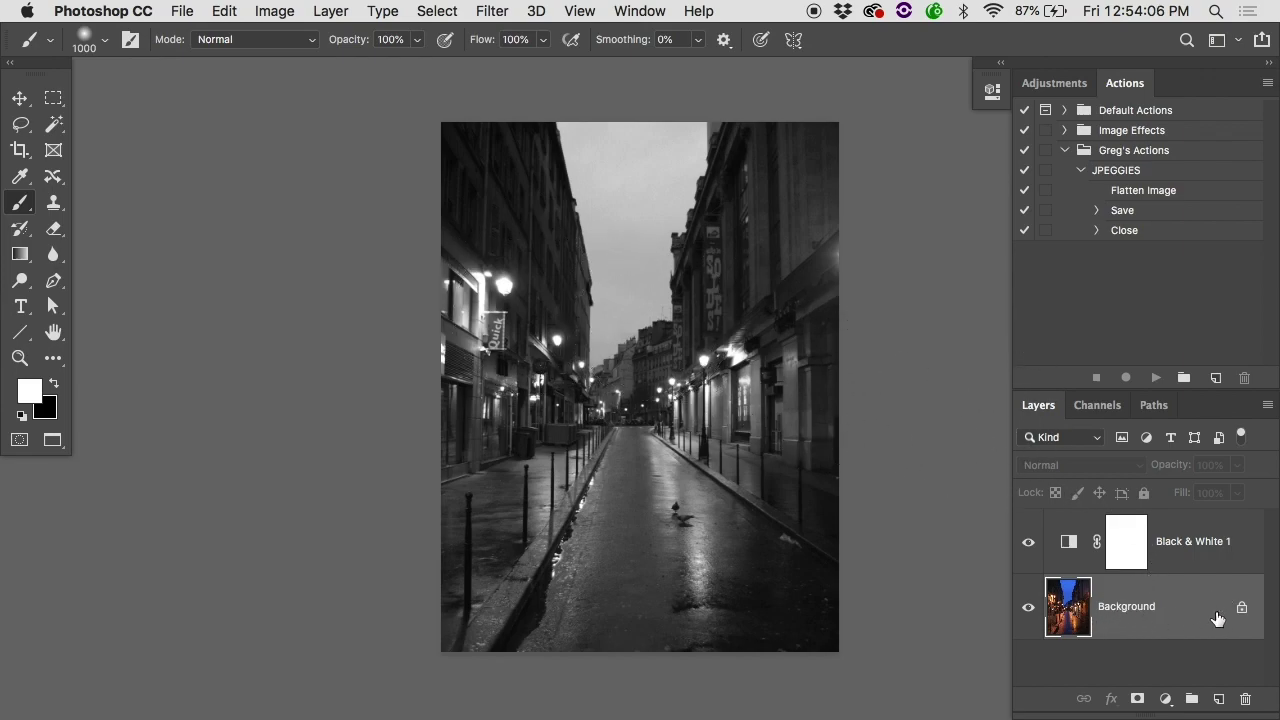
left_click(1219, 705)
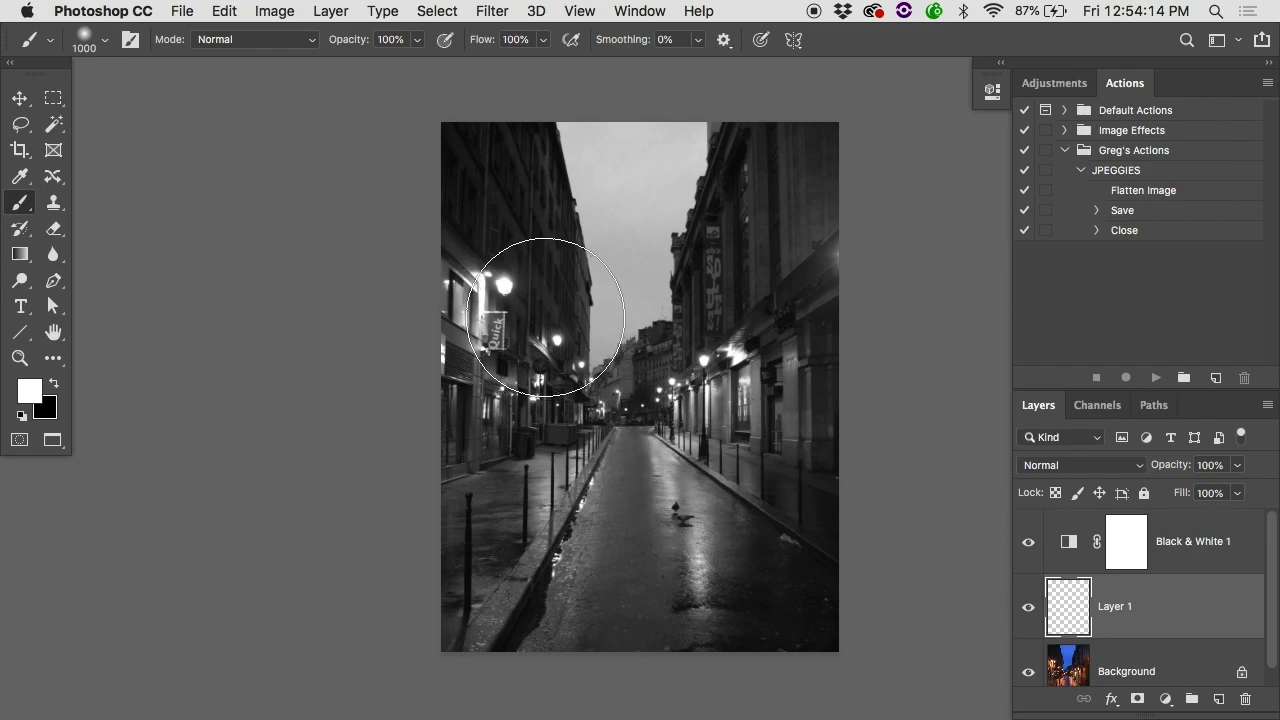
- Undo the stray white stroke and set Layer 1's blend mode to Soft Light
mouse_move(529, 286)
left_mouse_down()
mouse_move(607, 473)
mouse_move(545, 304)
mouse_move(779, 242)
mouse_move(807, 505)
mouse_move(697, 493)
mouse_move(778, 498)
left_mouse_up()
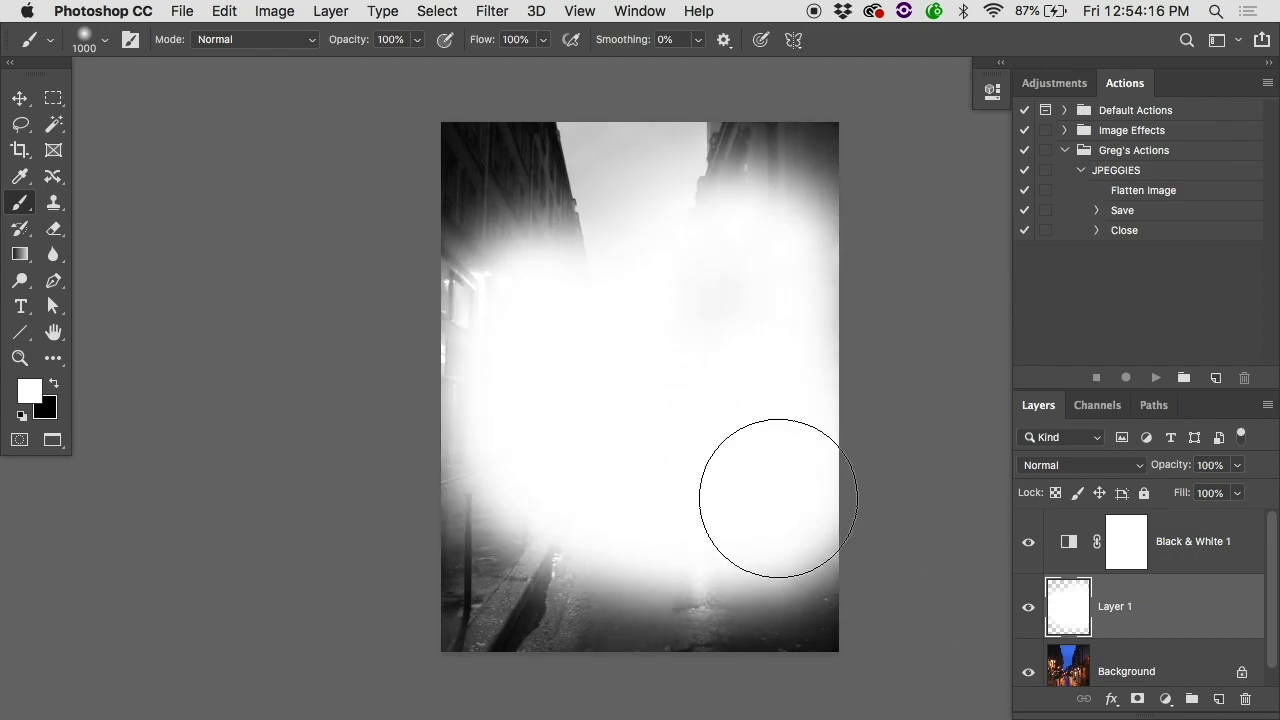
key("super+z")
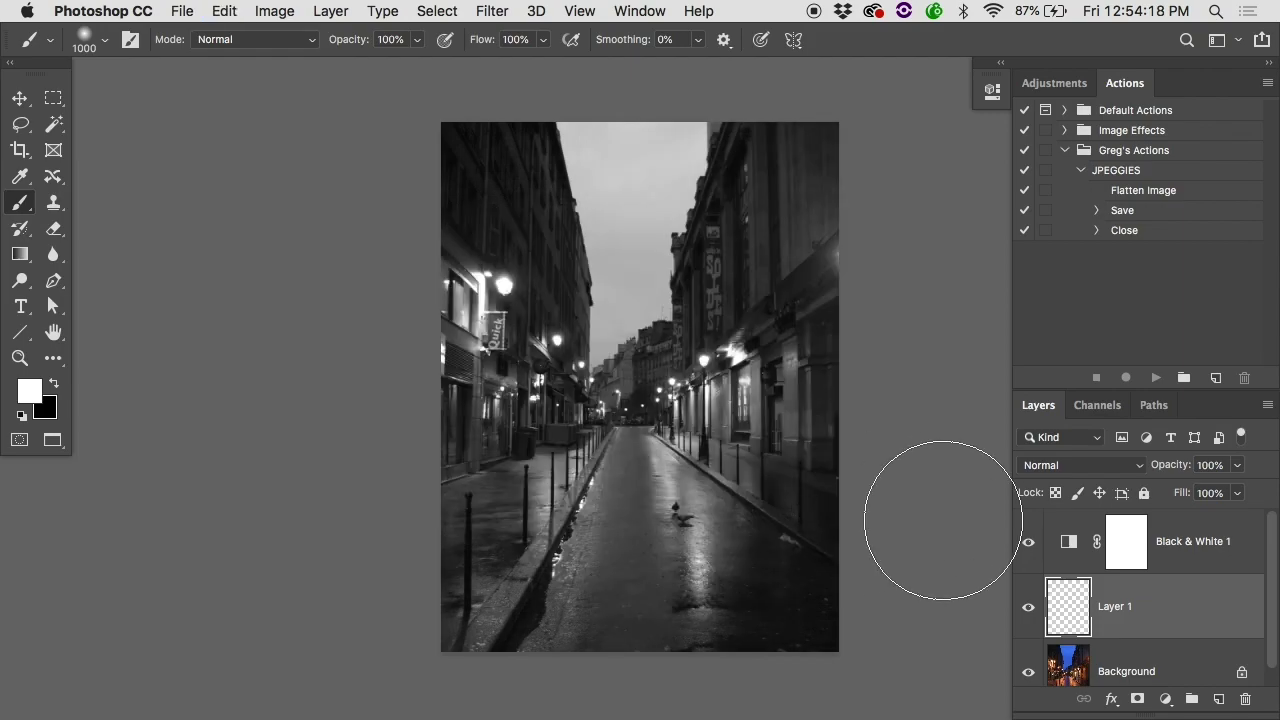
left_click(1050, 474)
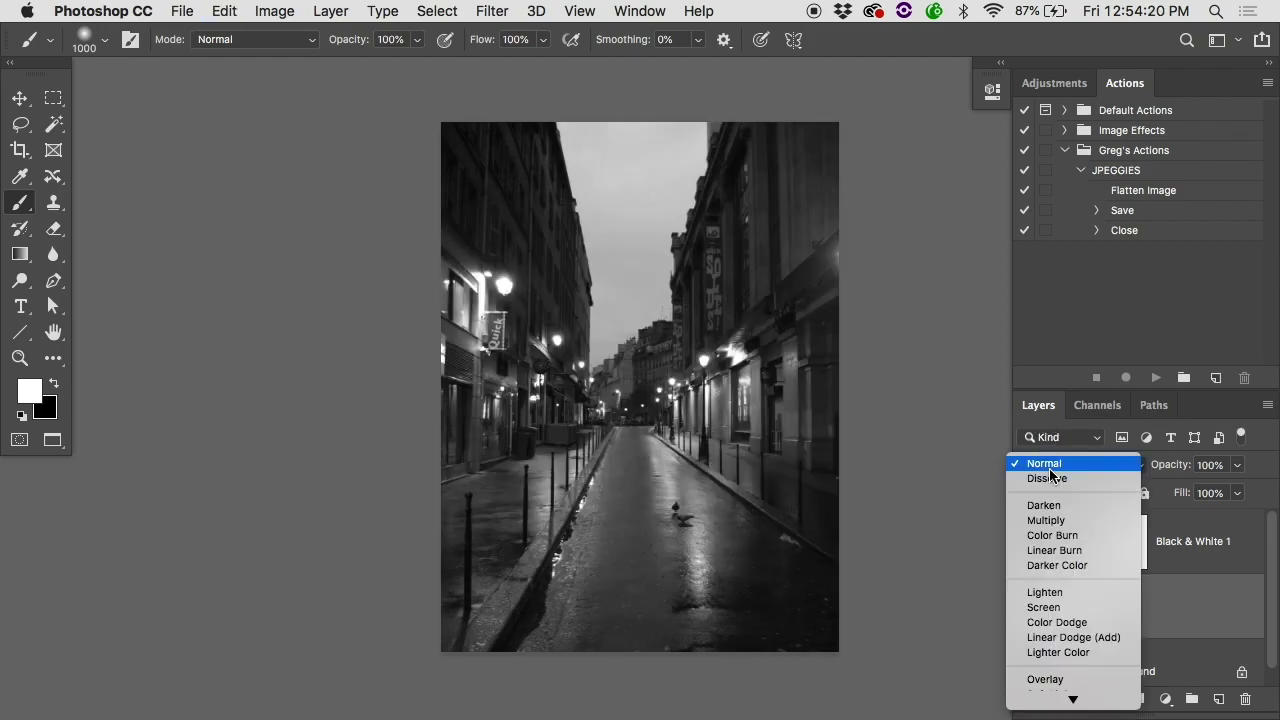
left_click(1050, 474)
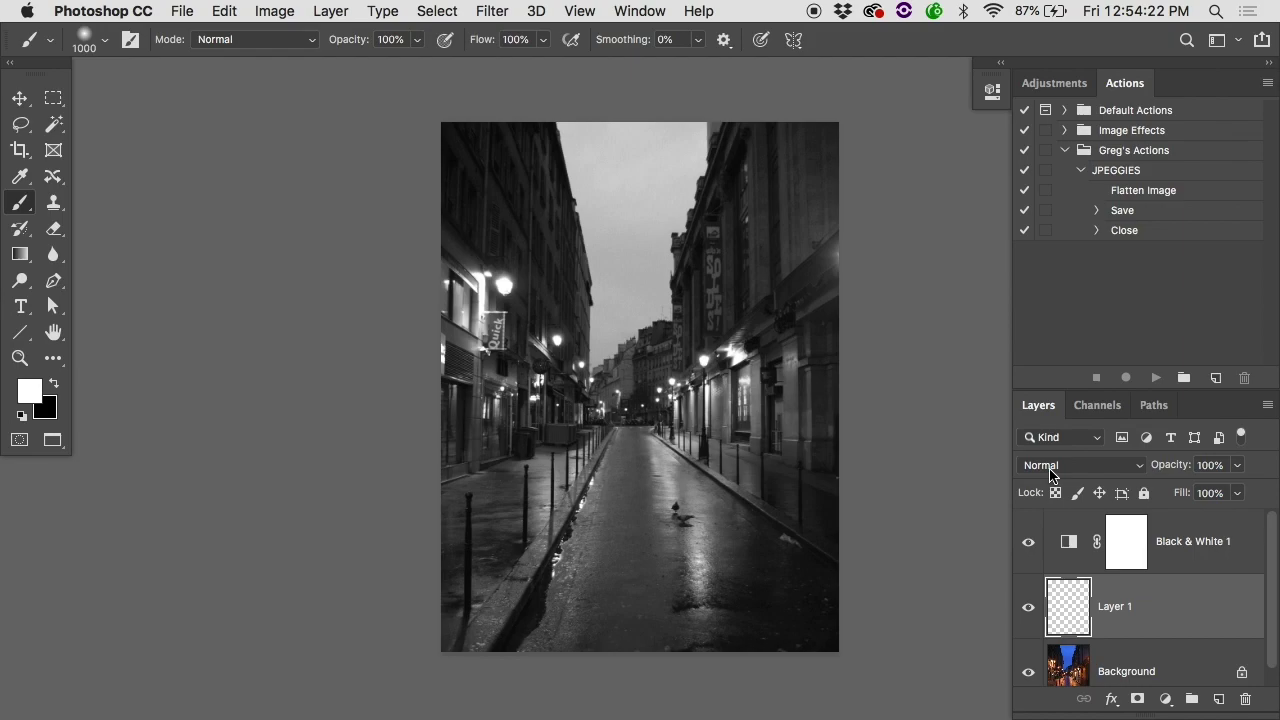
left_click(1050, 474)
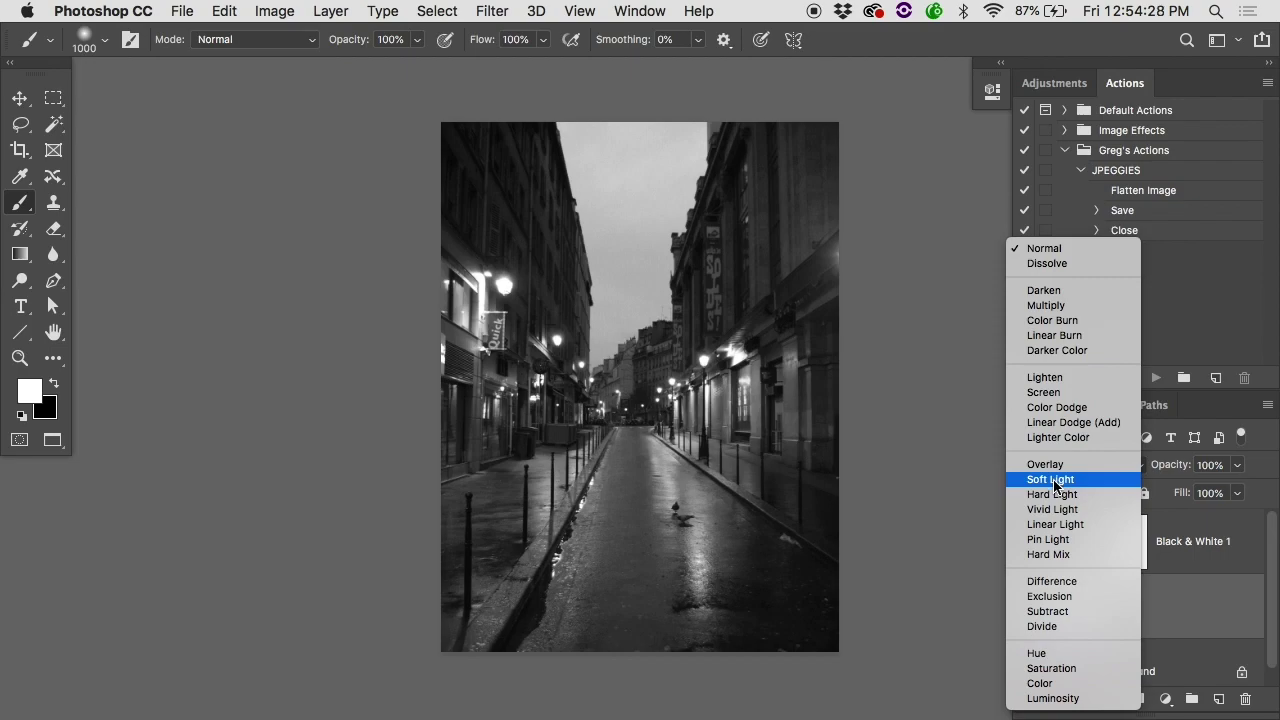
left_click(1052, 480)
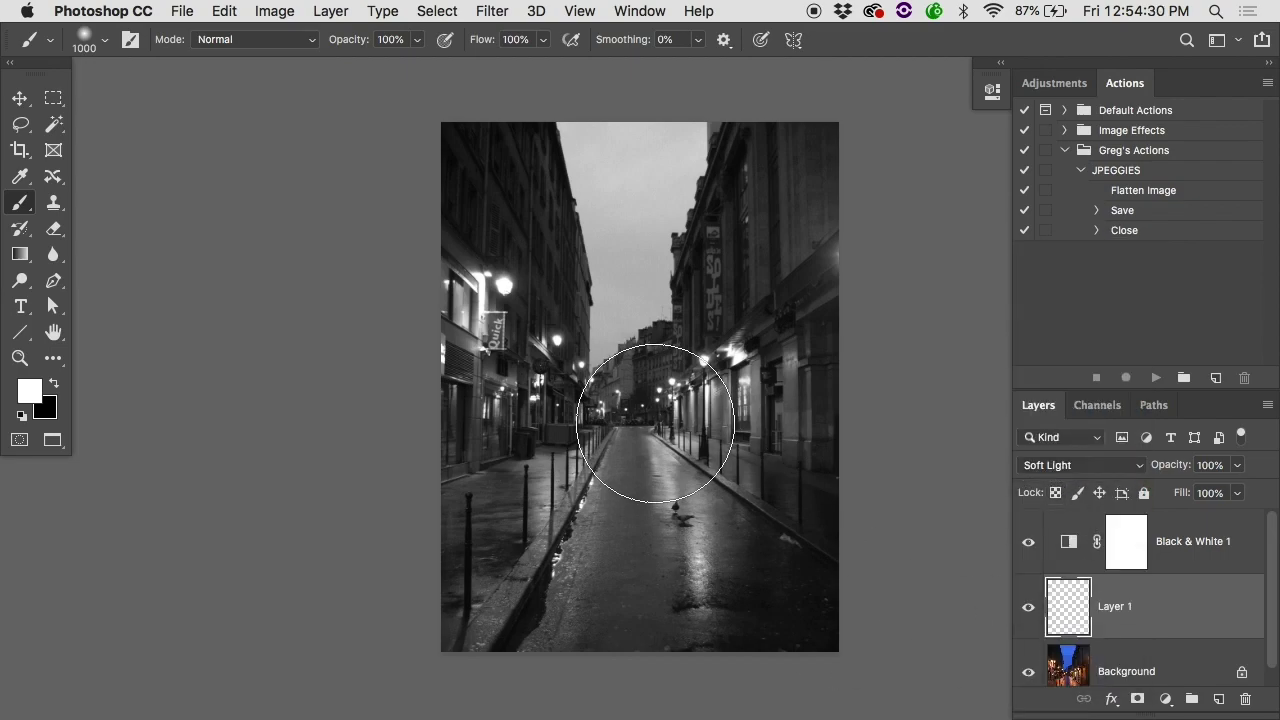
- Dab white near the vanishing point and black on the lit left building
left_click(637, 408)
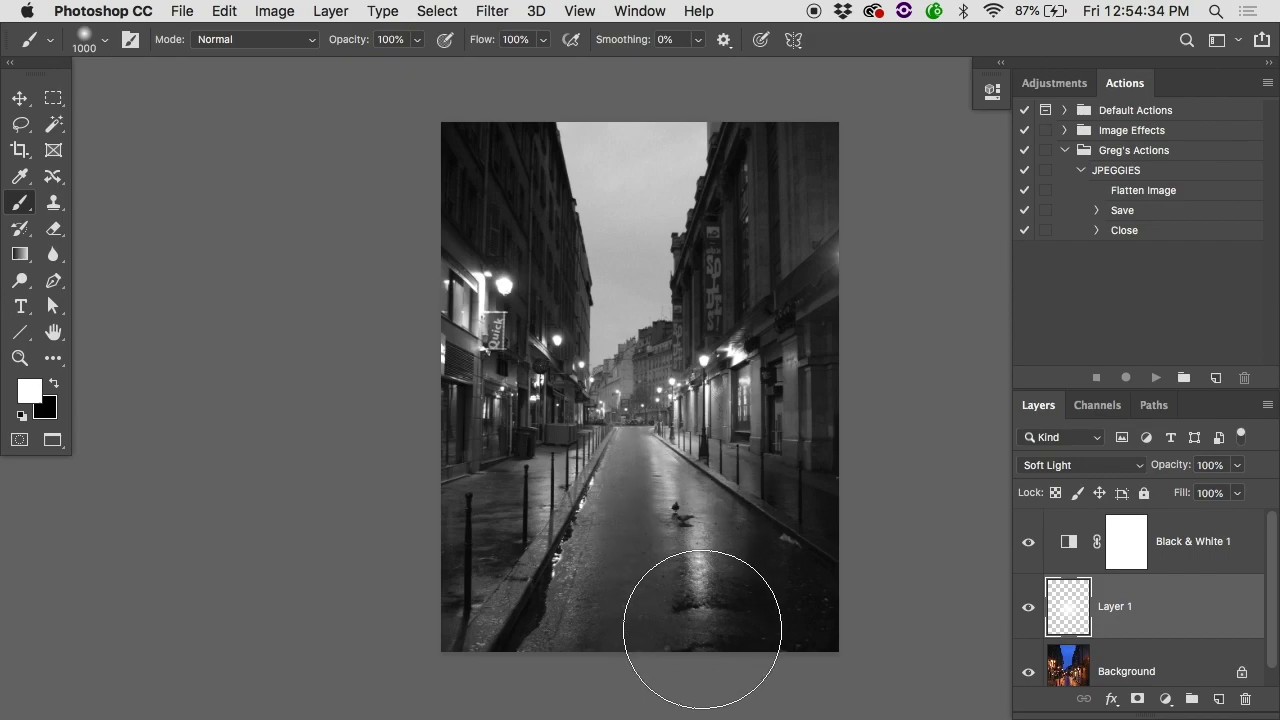
key("x")
left_click(478, 328)
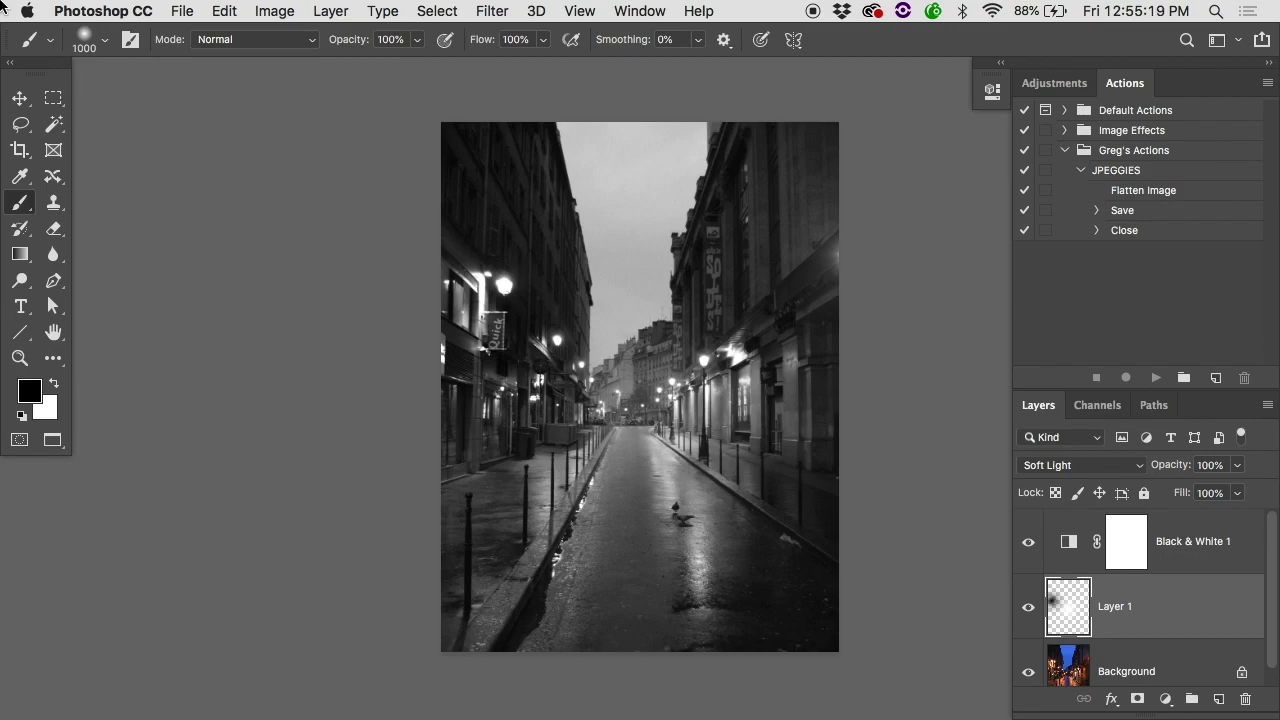
- Fill Layer 1 with 50% Gray via Edit > Fill and toggle it to check
left_click(222, 11)
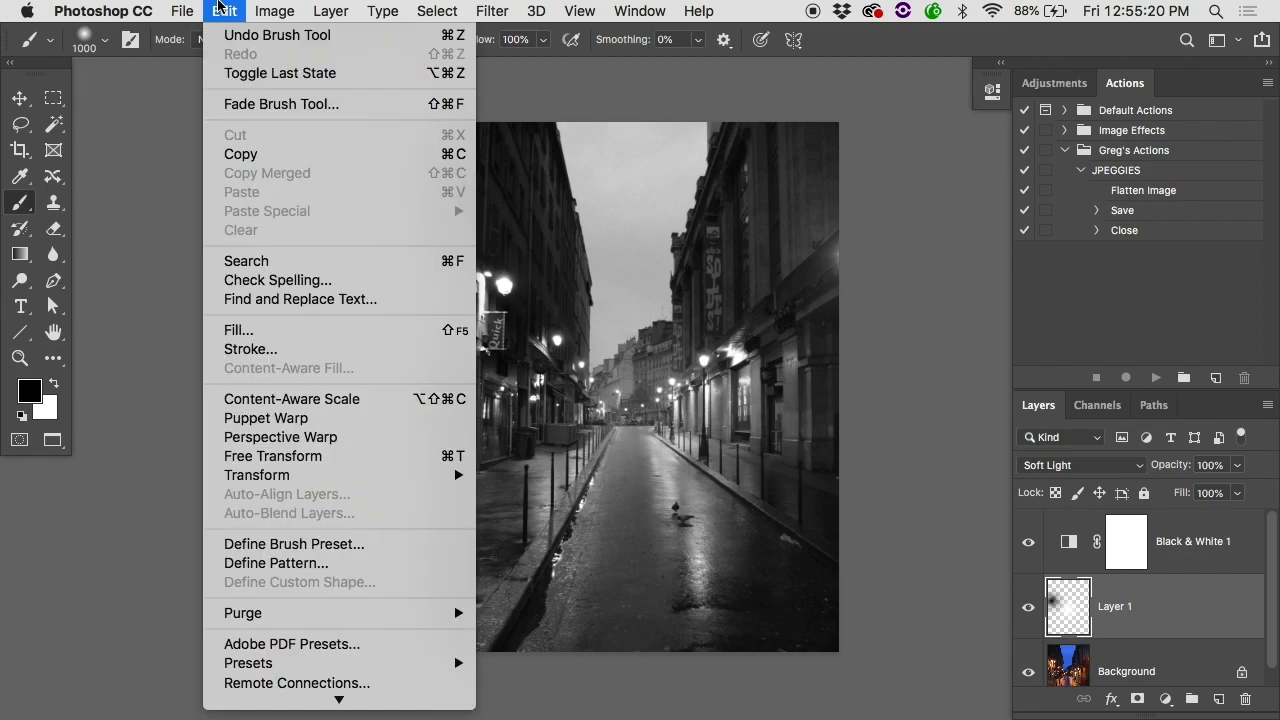
left_click(268, 333)
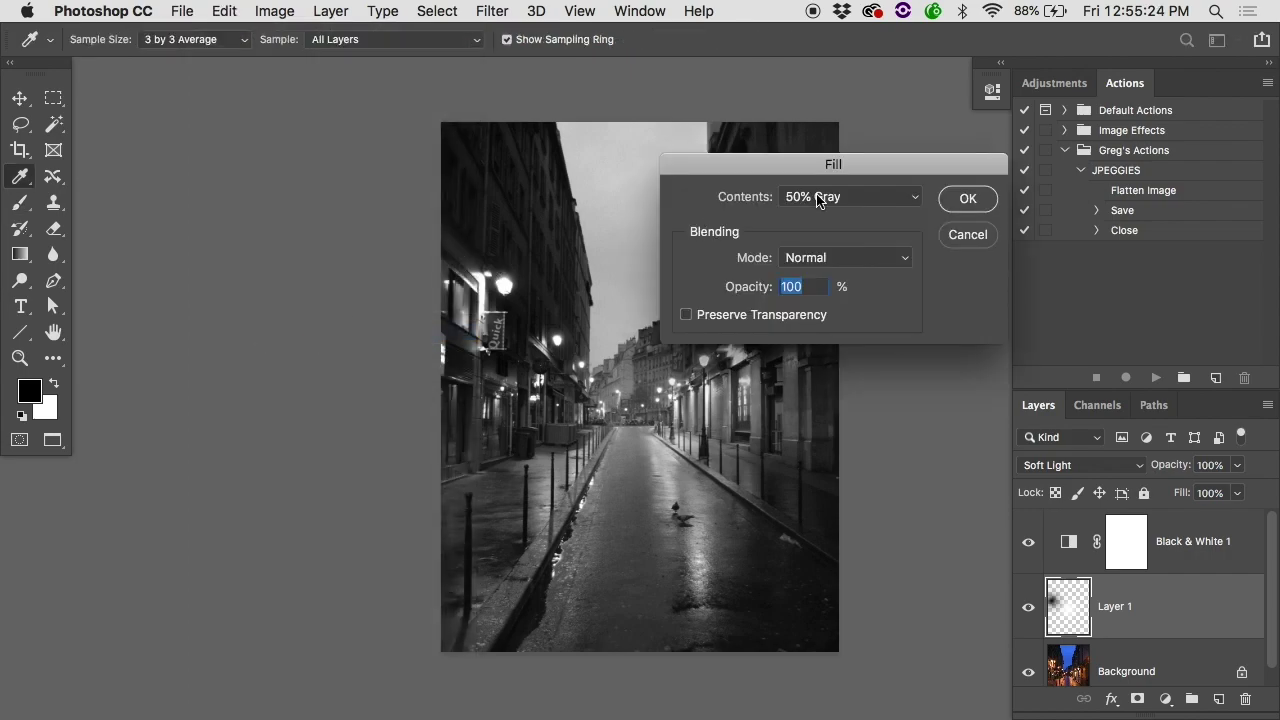
left_click(955, 202)
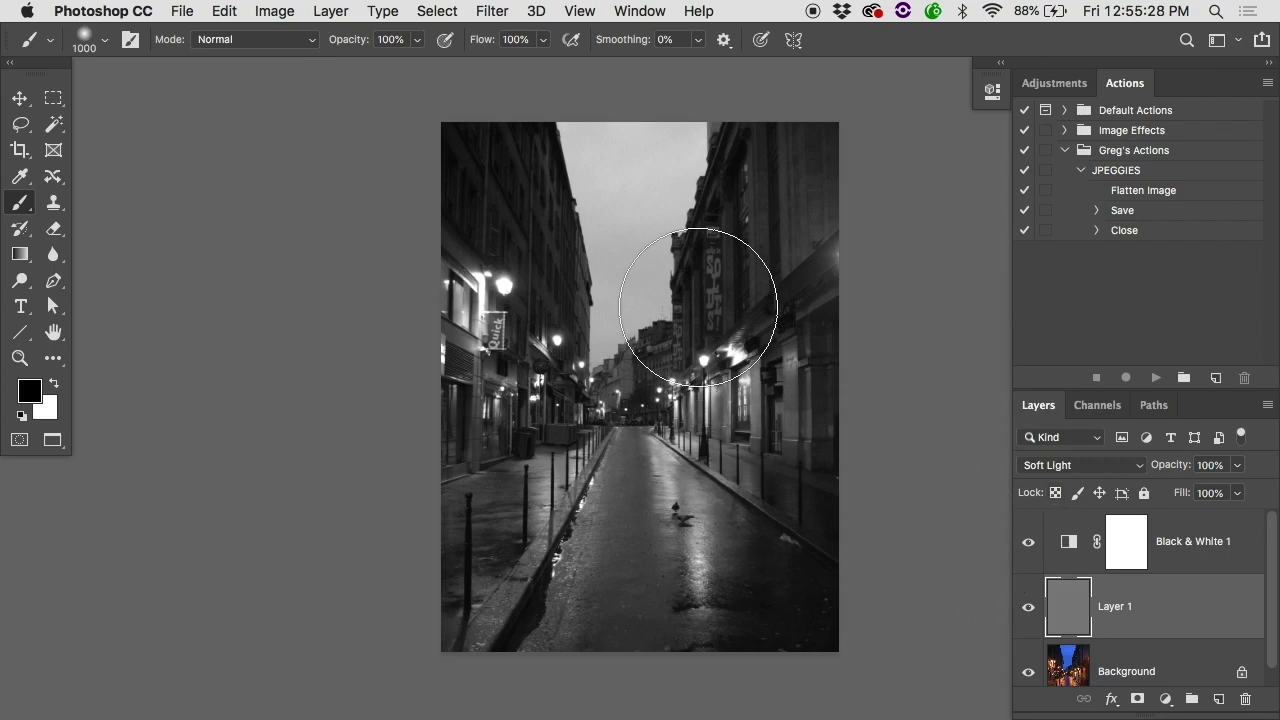
left_click(1029, 607)
left_click(1031, 609)
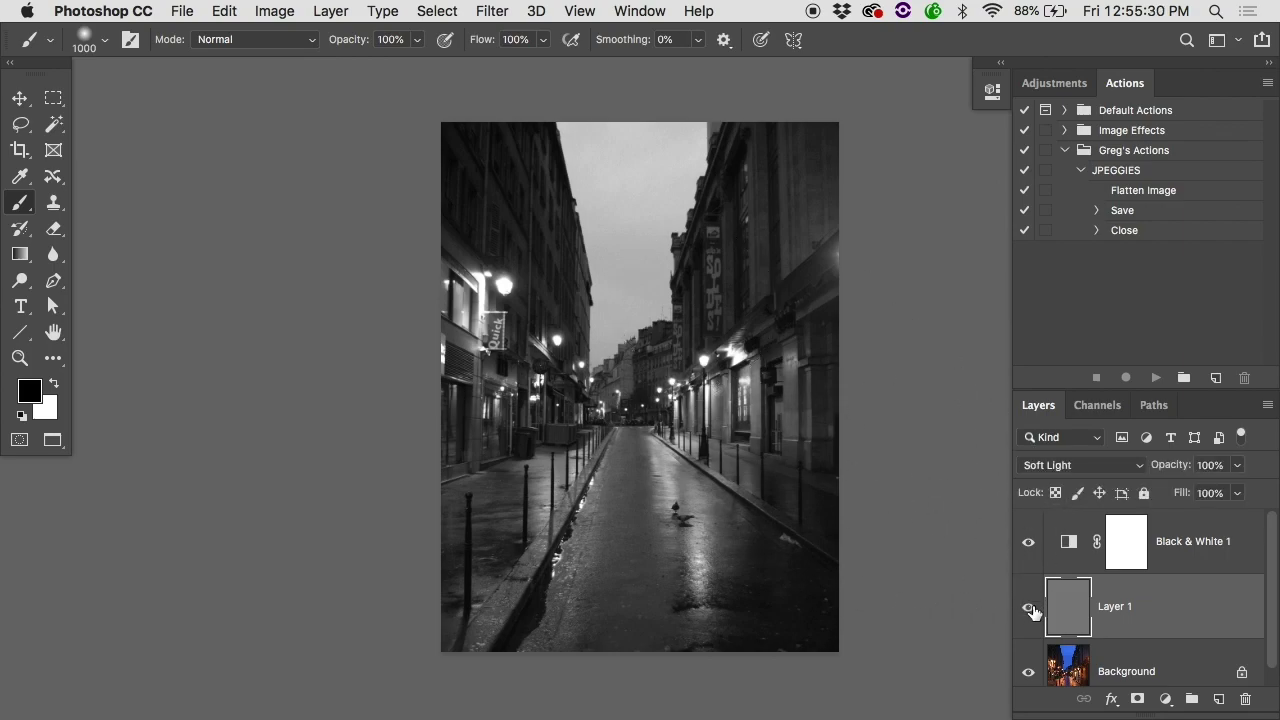
- With the Burn Tool at size 700, paint over the left storefront and the vanishing point
left_click(22, 283)
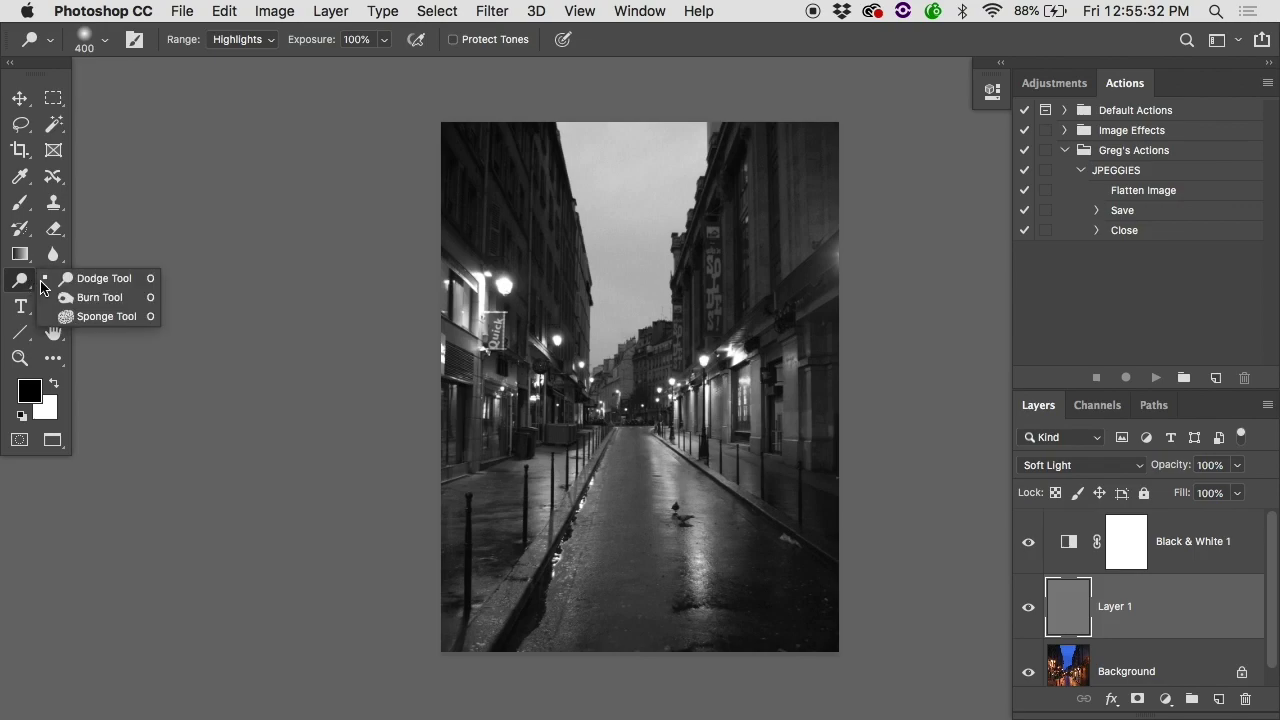
left_click(92, 297)
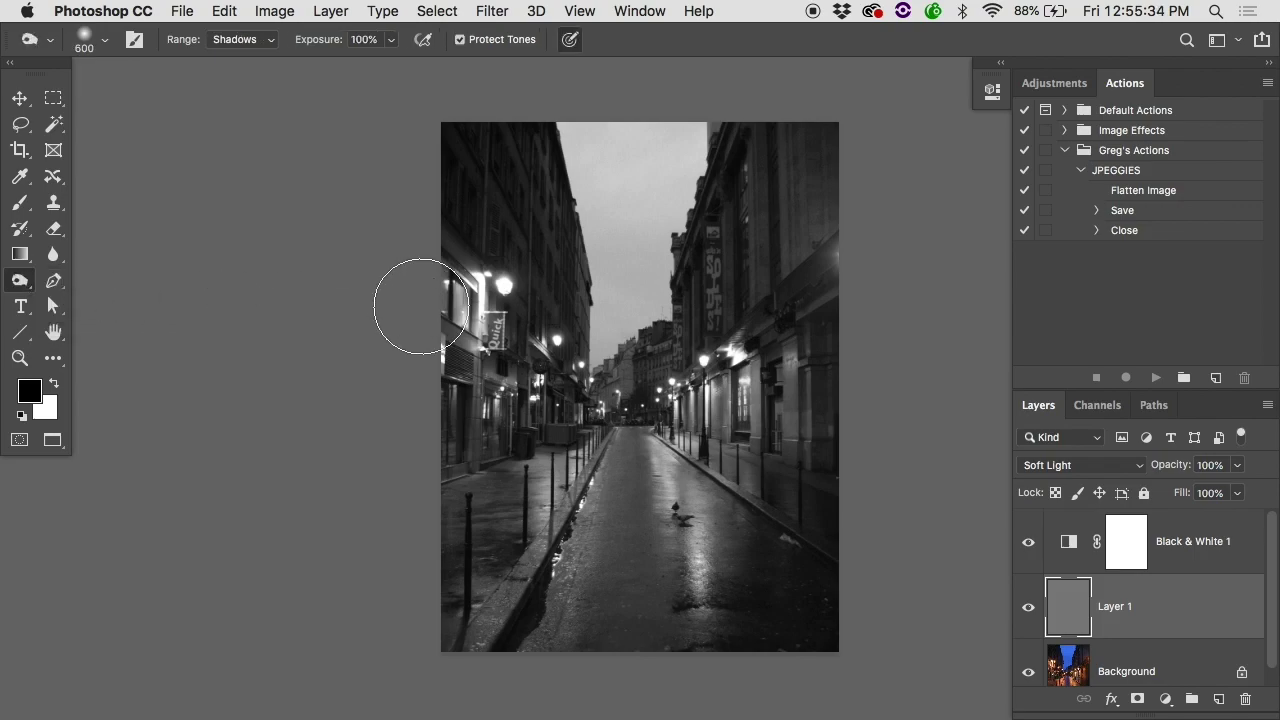
key("bracketright")
mouse_move(496, 318)
left_mouse_down()
mouse_move(475, 286)
mouse_move(503, 642)
mouse_move(506, 540)
mouse_move(692, 577)
mouse_move(765, 643)
mouse_move(538, 624)
mouse_move(472, 571)
mouse_move(646, 549)
mouse_move(561, 653)
mouse_move(430, 635)
mouse_move(943, 620)
mouse_move(903, 614)
mouse_move(815, 237)
mouse_move(815, 85)
mouse_move(815, 257)
mouse_move(720, 130)
mouse_move(631, 138)
mouse_move(636, 228)
mouse_move(635, 129)
mouse_move(545, 122)
mouse_move(614, 139)
mouse_move(440, 139)
mouse_move(471, 311)
mouse_move(527, 219)
mouse_move(451, 248)
mouse_move(423, 238)
mouse_move(454, 219)
mouse_move(650, 165)
mouse_move(823, 164)
mouse_move(779, 163)
mouse_move(790, 342)
mouse_move(705, 256)
mouse_move(445, 301)
mouse_move(499, 312)
mouse_move(524, 399)
mouse_move(485, 448)
left_mouse_up()
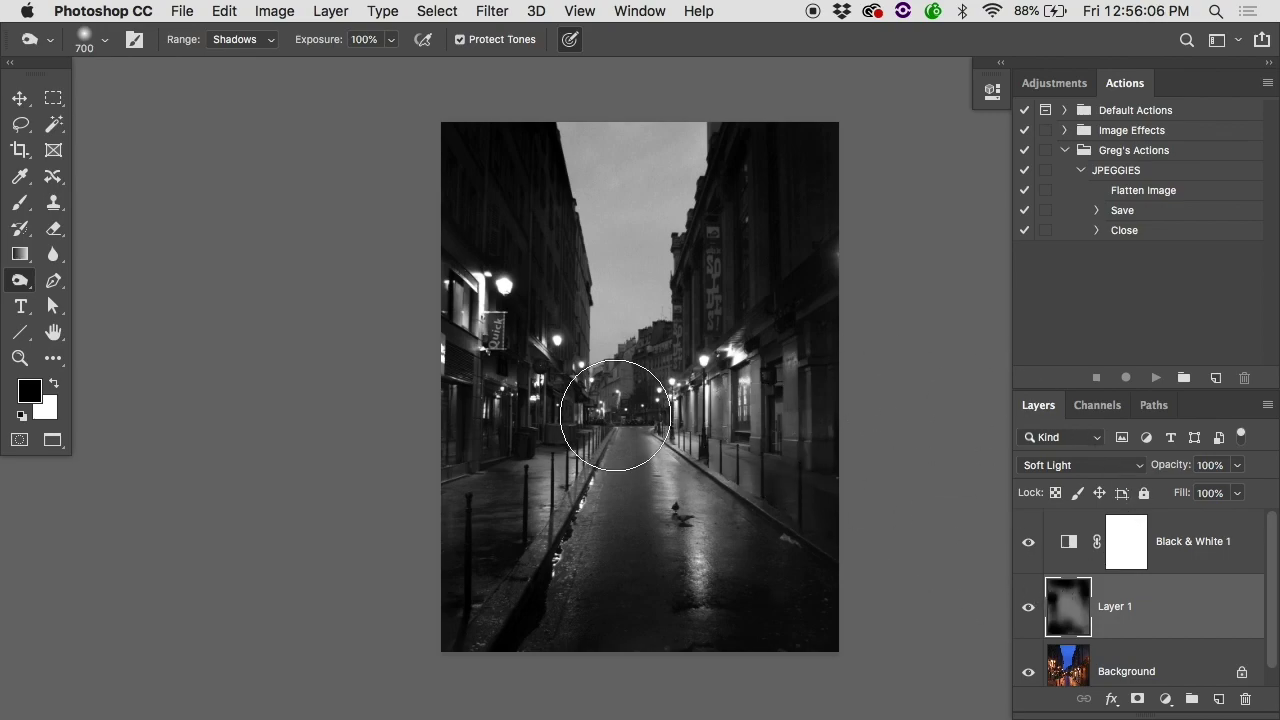
mouse_move(626, 402)
left_mouse_down()
mouse_move(617, 429)
mouse_move(643, 366)
mouse_move(628, 445)
left_mouse_up()
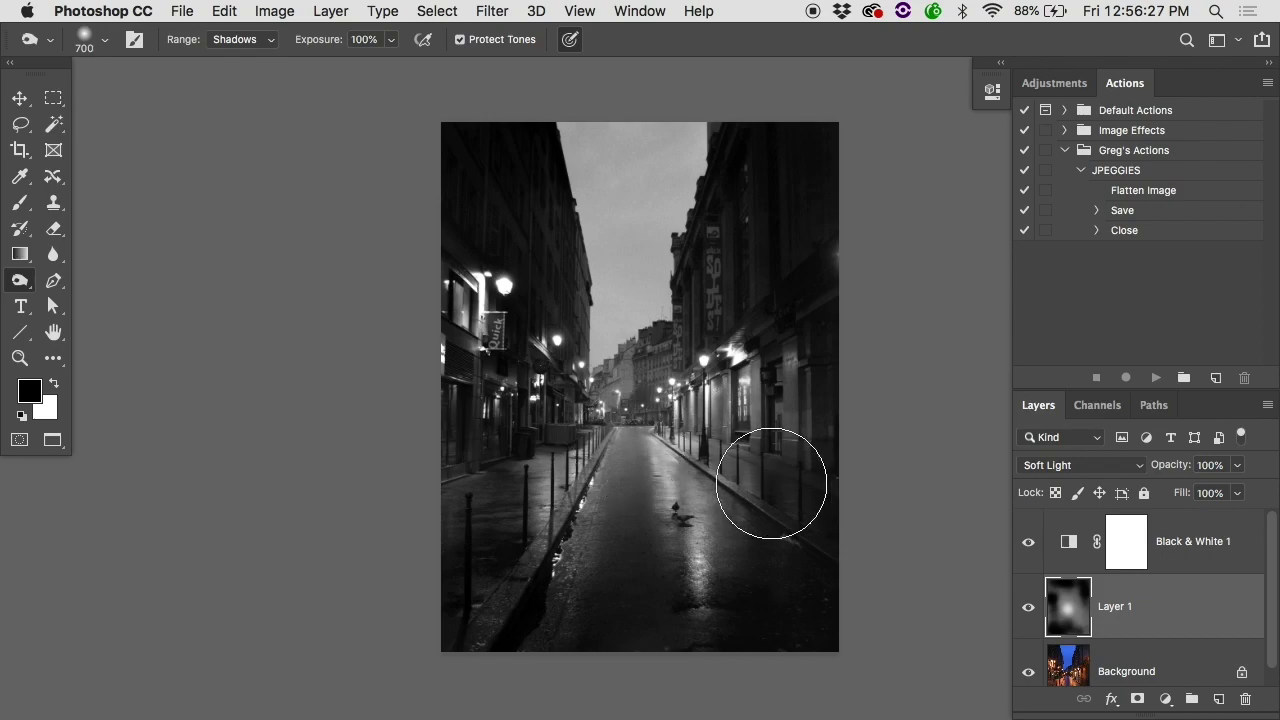
- Toggle Layer 1's visibility to compare, leaving the Soft Light layer hidden
left_click(1029, 605)
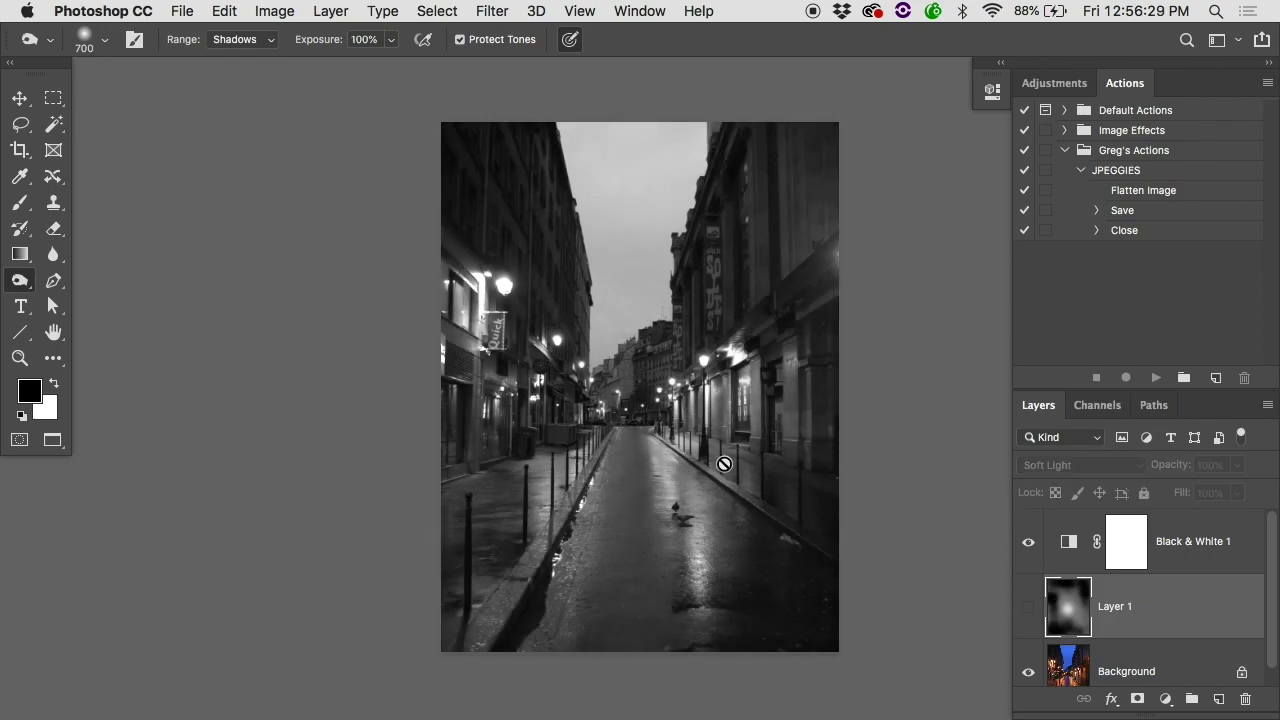
scroll(724, 464, "right", 5)
scroll(724, 464, "down", 2)
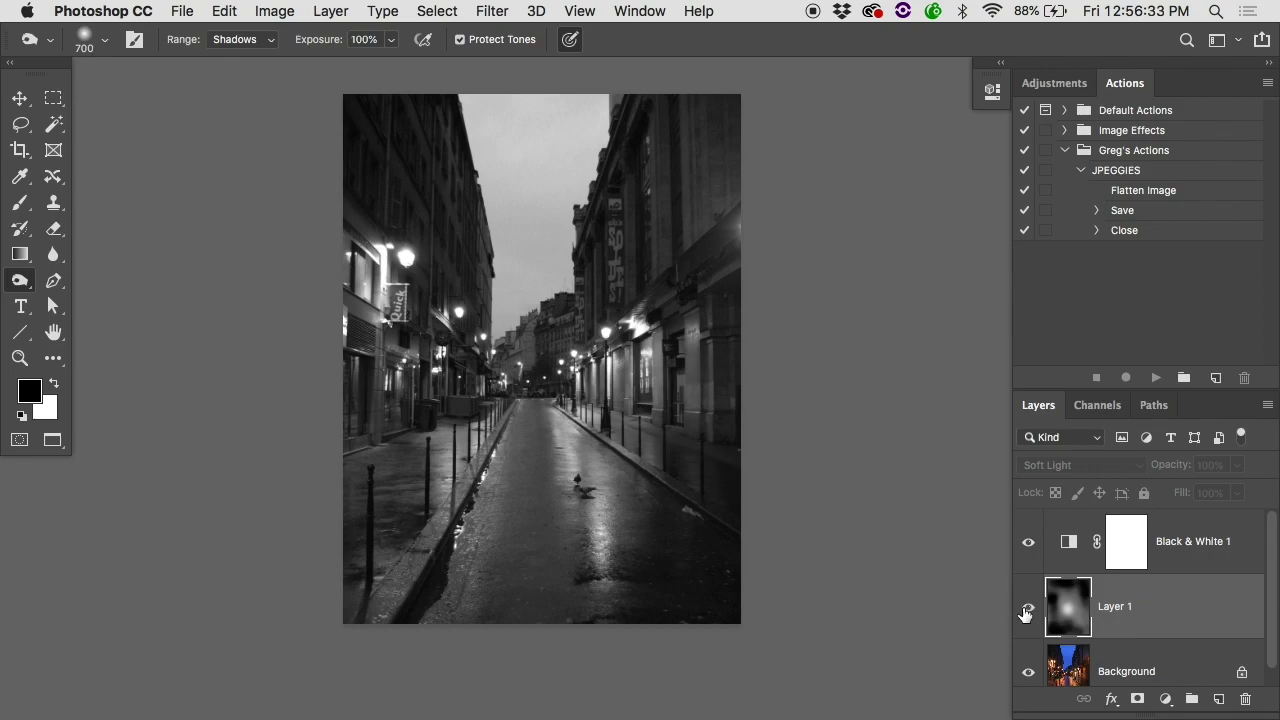
left_click(1027, 608)
left_click(1027, 607)
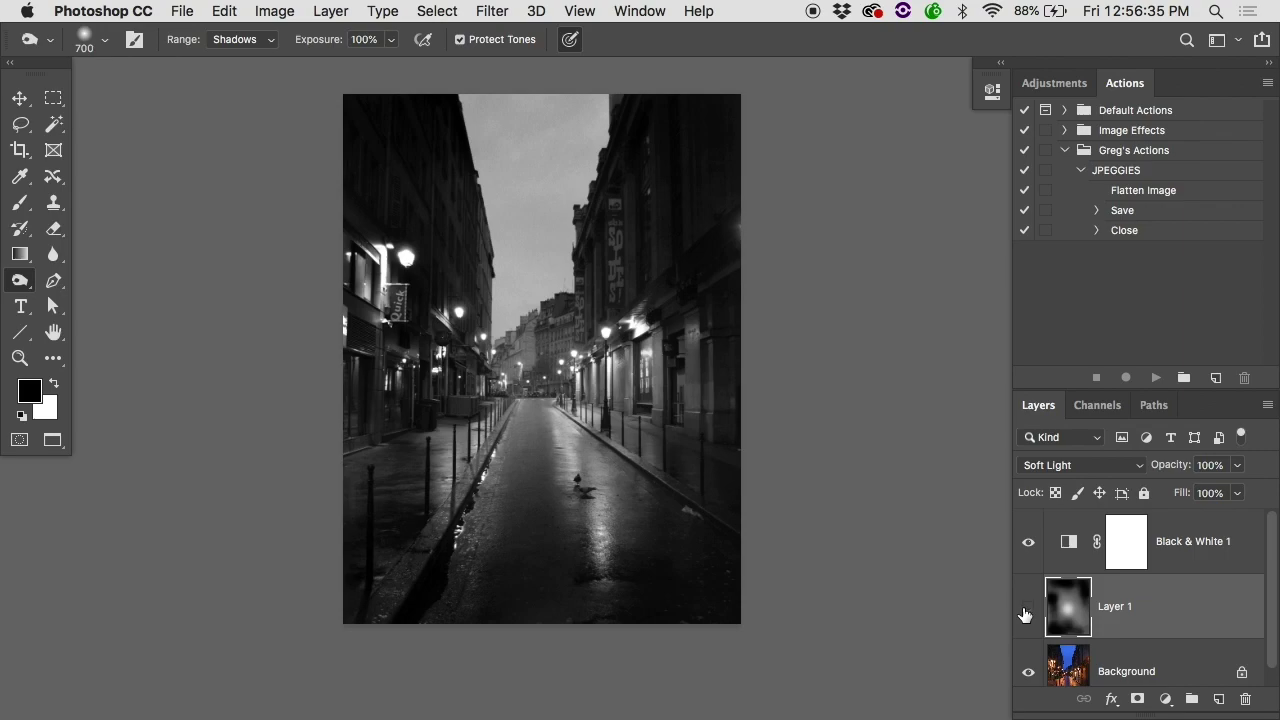
left_click(1027, 610)
- Add a Curves adjustment layer and pull the curve's midpoint down to darken the photo
left_click(1165, 699)
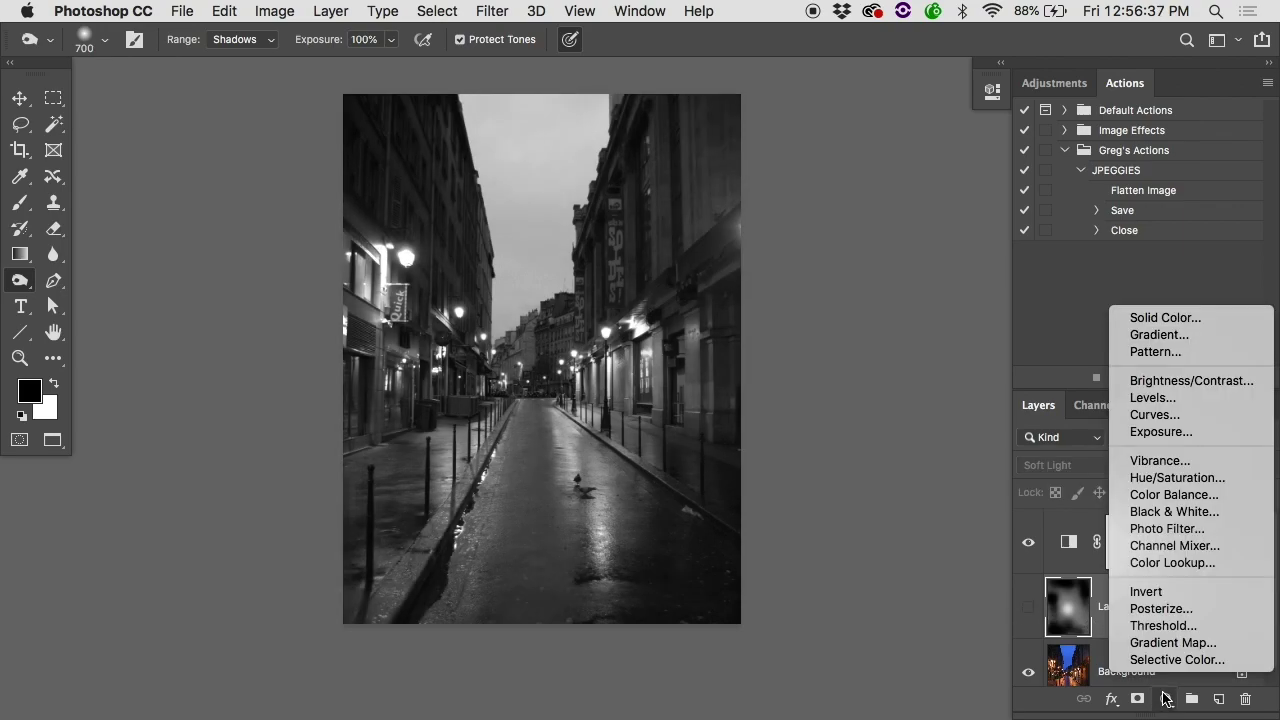
left_click(1155, 415)
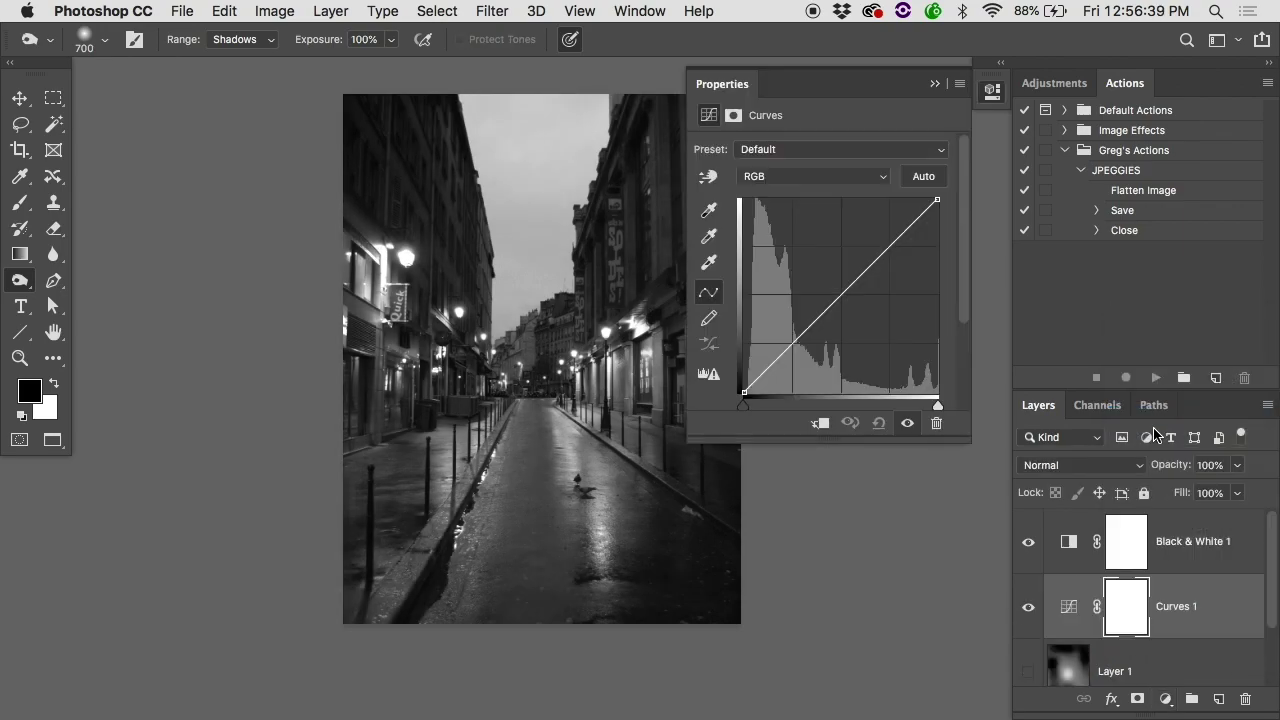
scroll(500, 365, "right", 3)
left_click(843, 296)
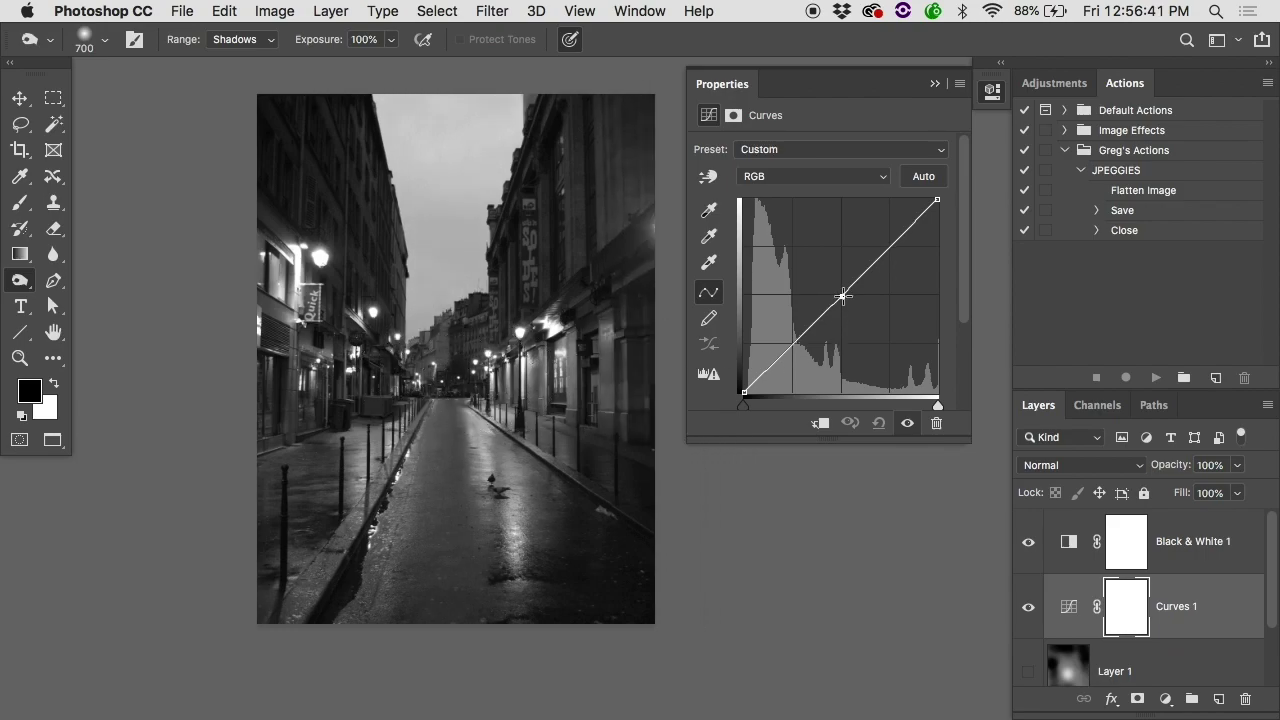
left_click_drag(843, 296, 846, 326)
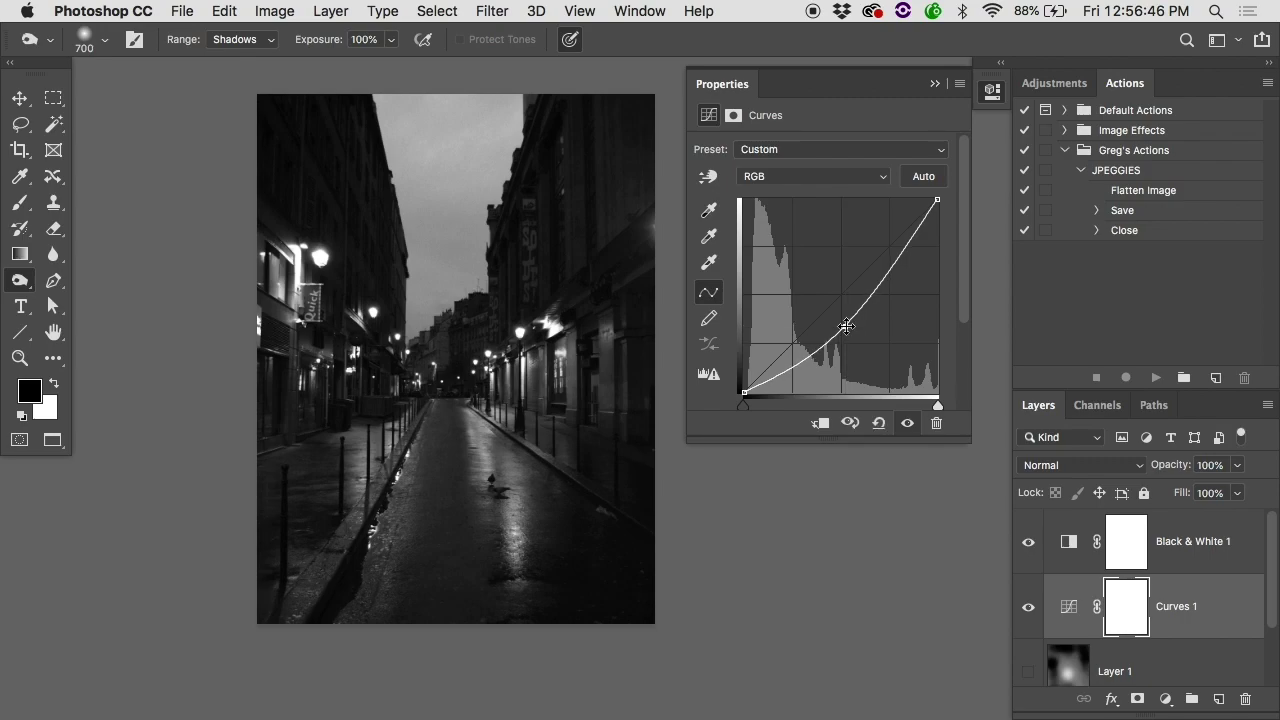
- Paint the darkening out of the photo centre on the Curves 1 mask with a 1700-px brush
left_click(1131, 617)
key("b")
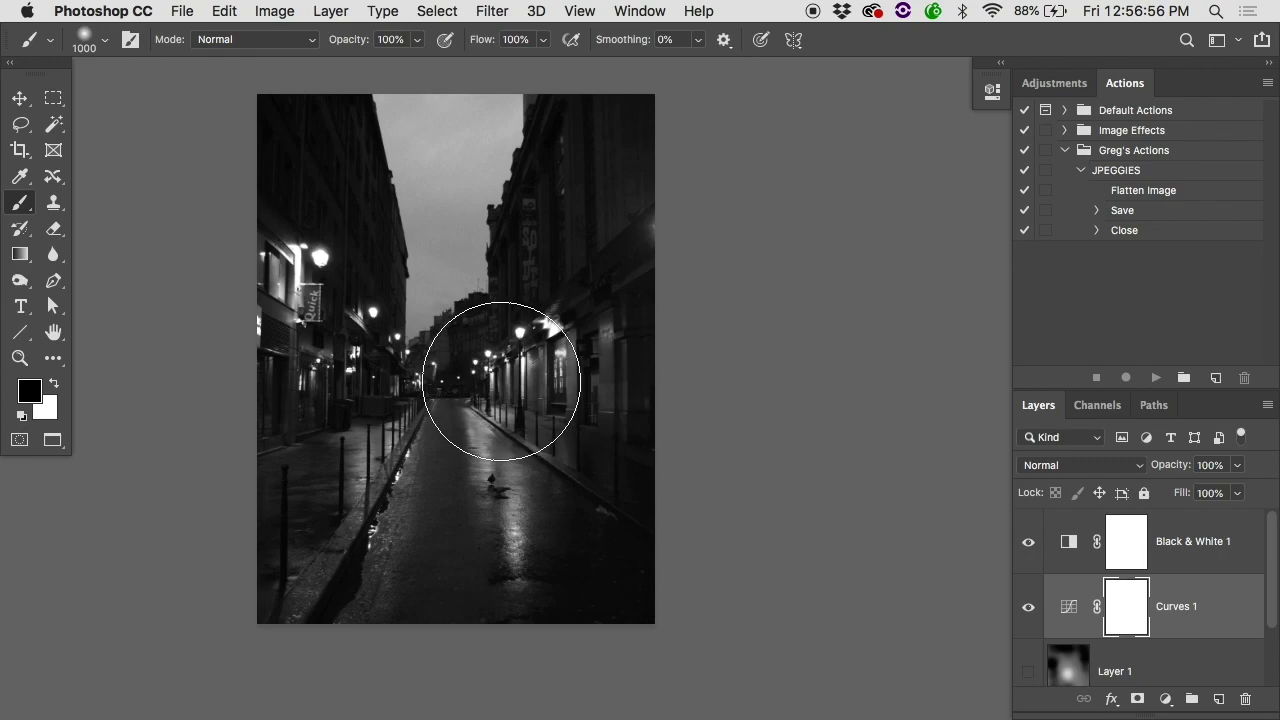
key("bracketright")
key("bracketright")
key("bracketright")
key("bracketright")
key("bracketright")
key("bracketright")
key("bracketright")
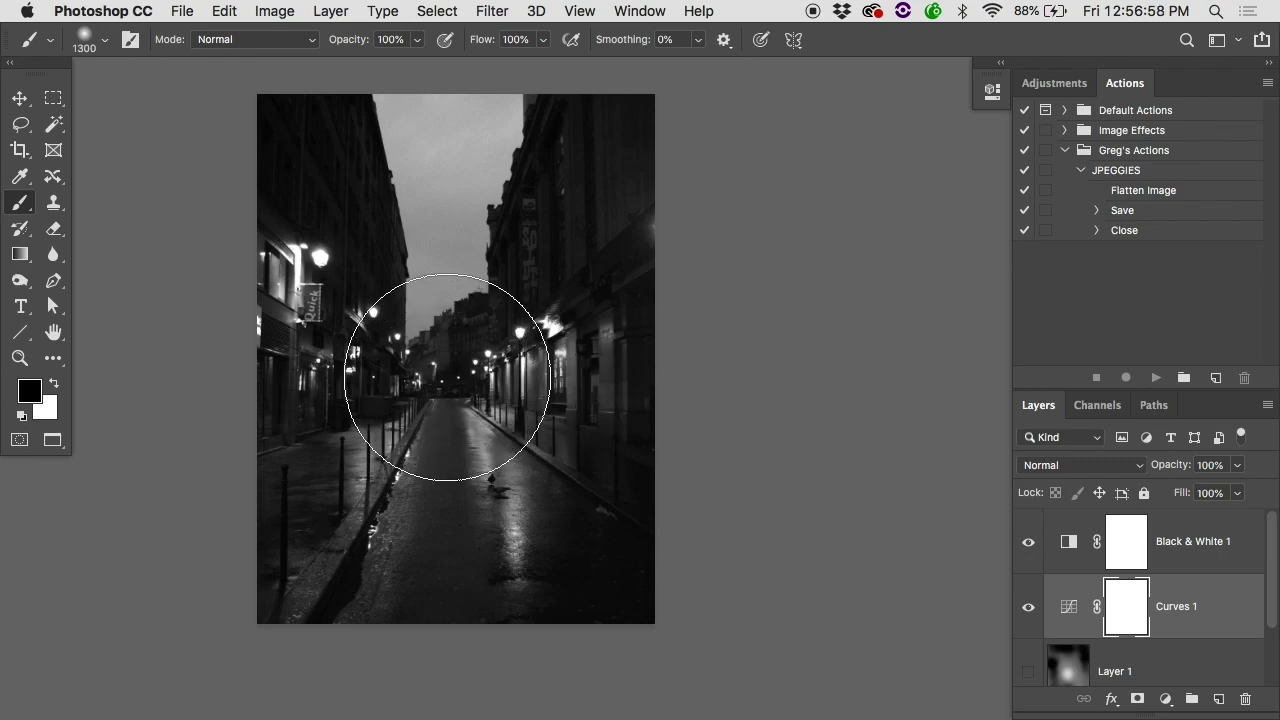
left_click(450, 372)
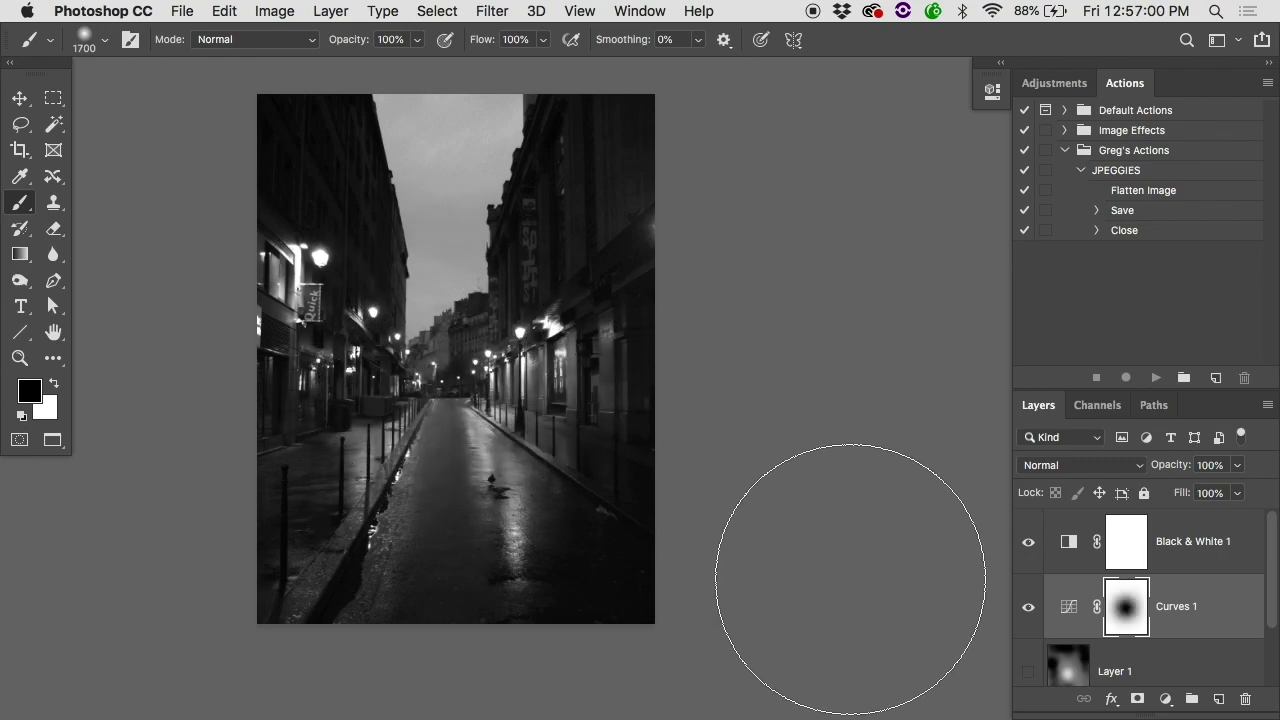
- Inspect the Curves 1 mask, compare the layer on and off, then fill the mask with white
left_click(1117, 609, "alt")
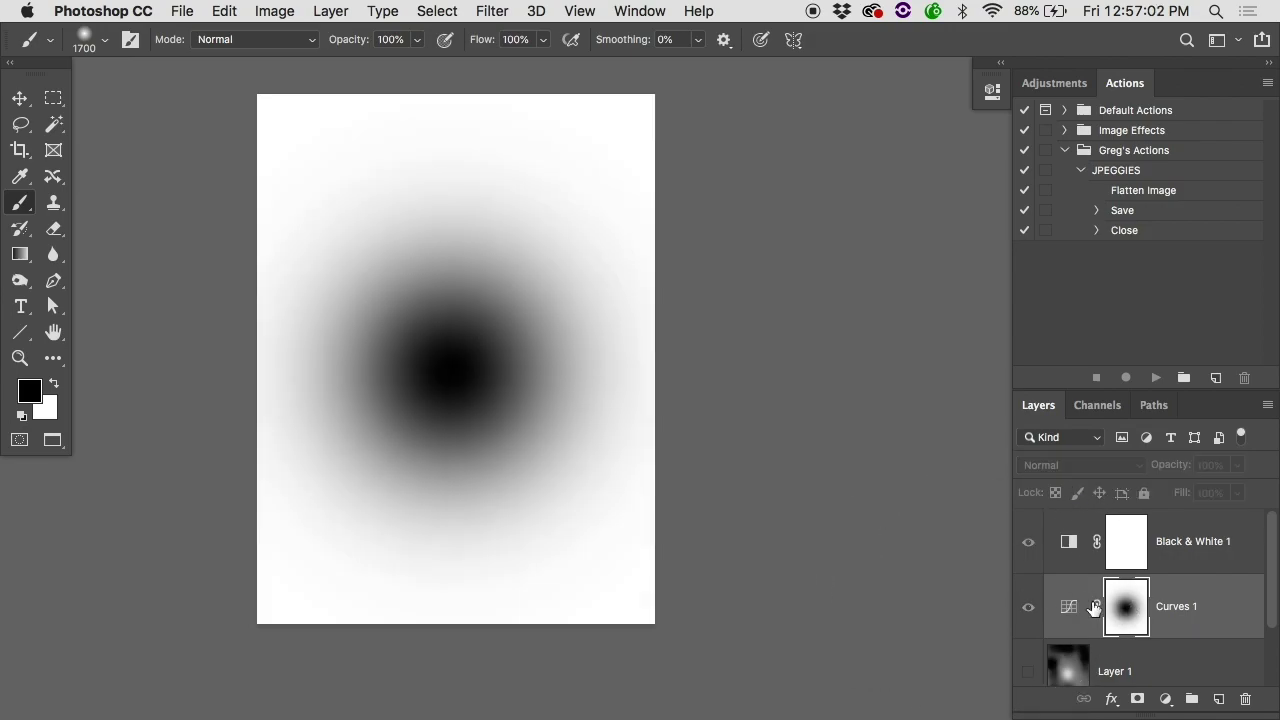
left_click(1120, 606)
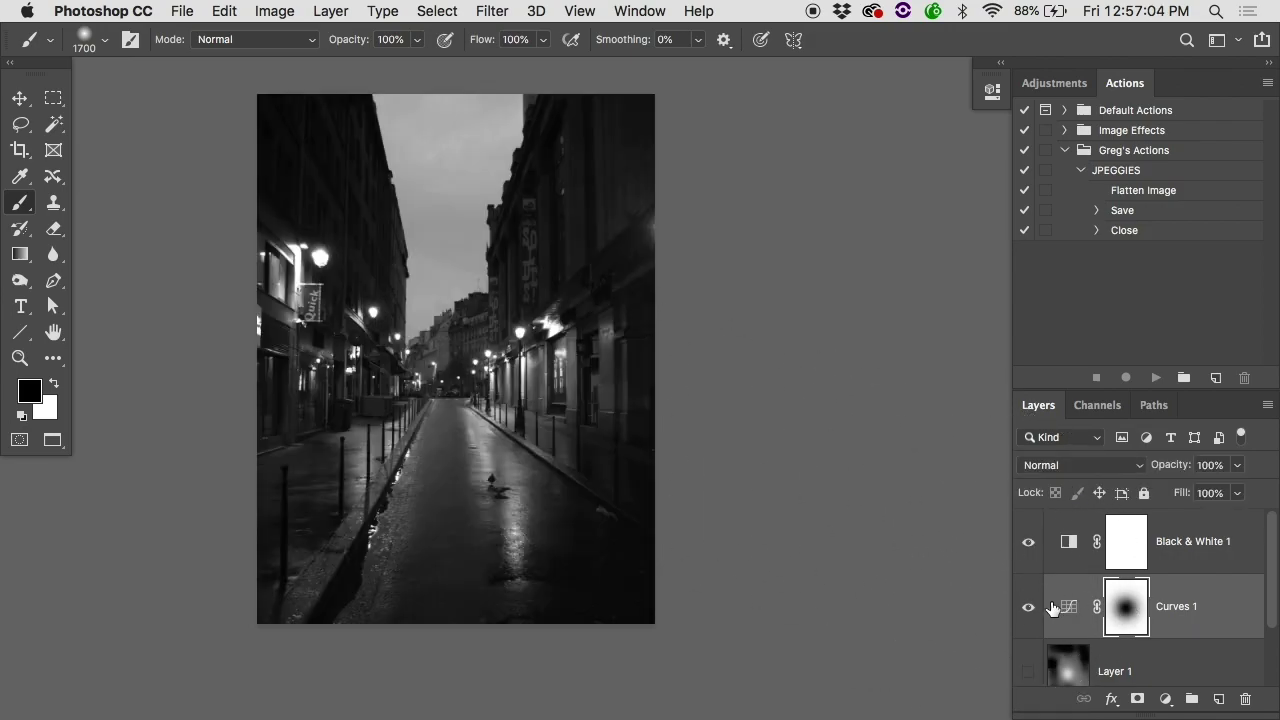
left_click(1029, 607)
left_click(1030, 608)
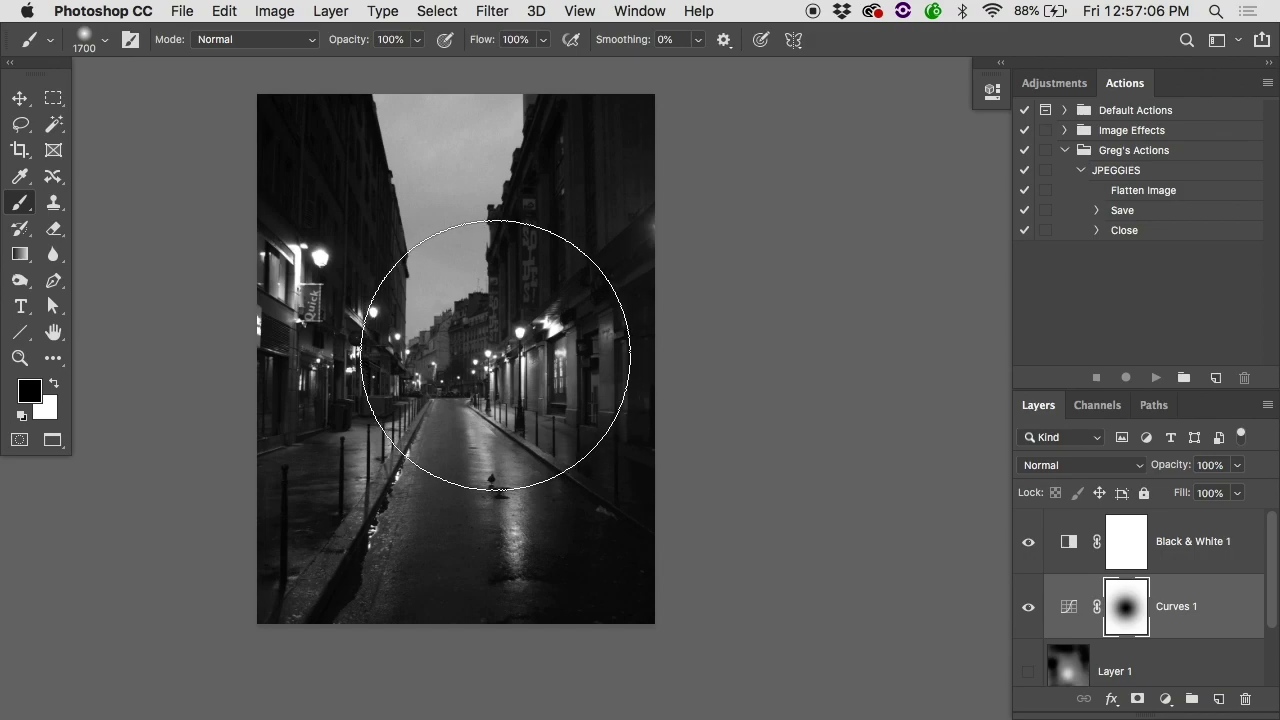
key("super+BackSpace")
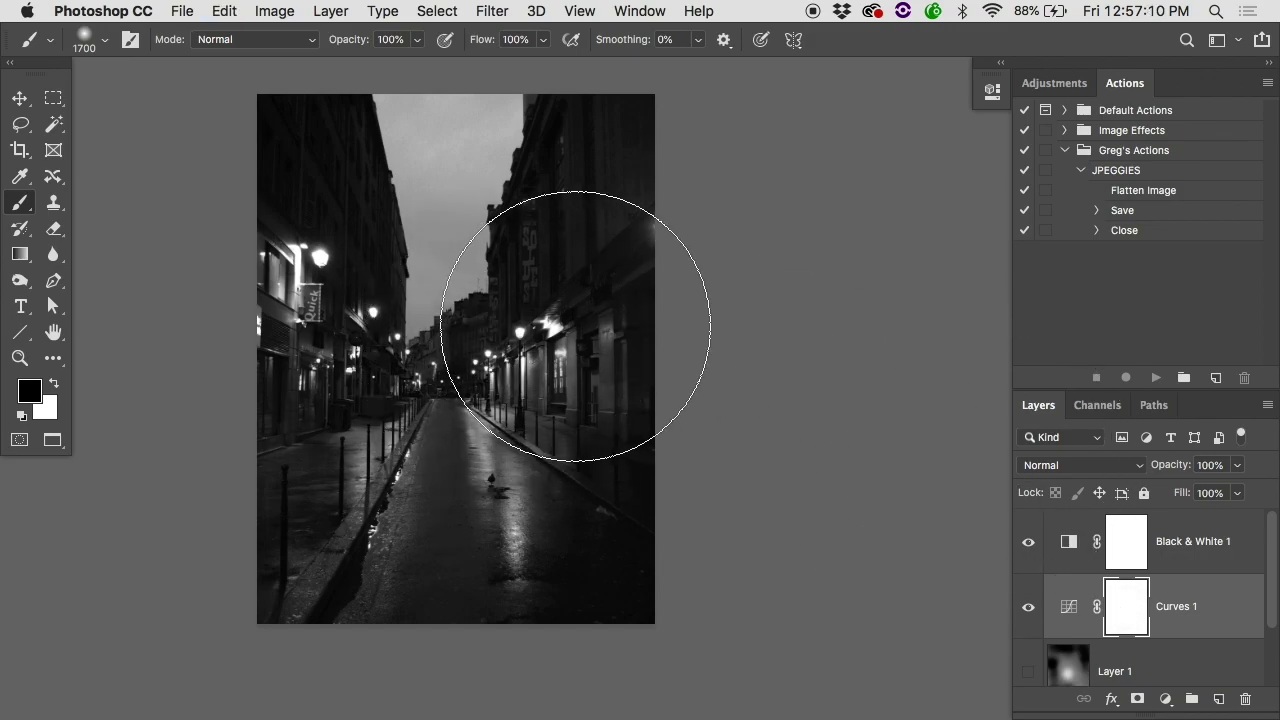
- Fill the Curves 1 mask with black via Edit > Fill, then undo it
left_click(224, 11)
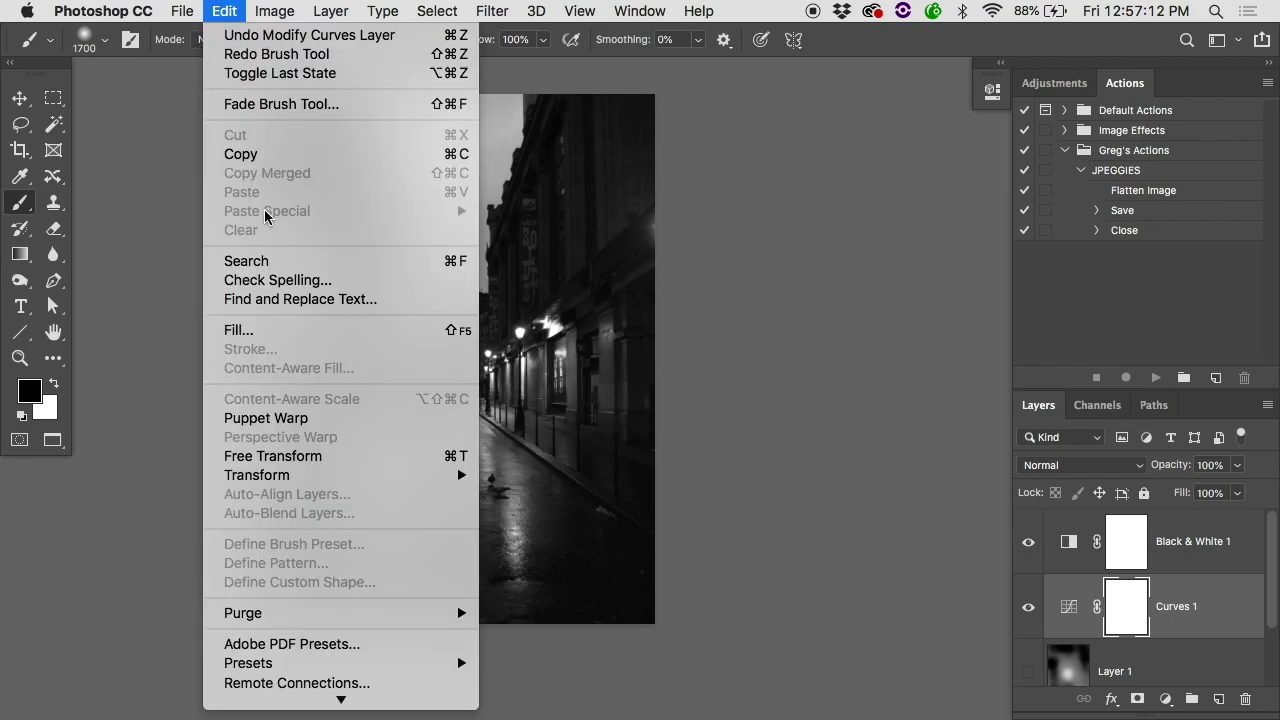
left_click(266, 331)
left_click(845, 196)
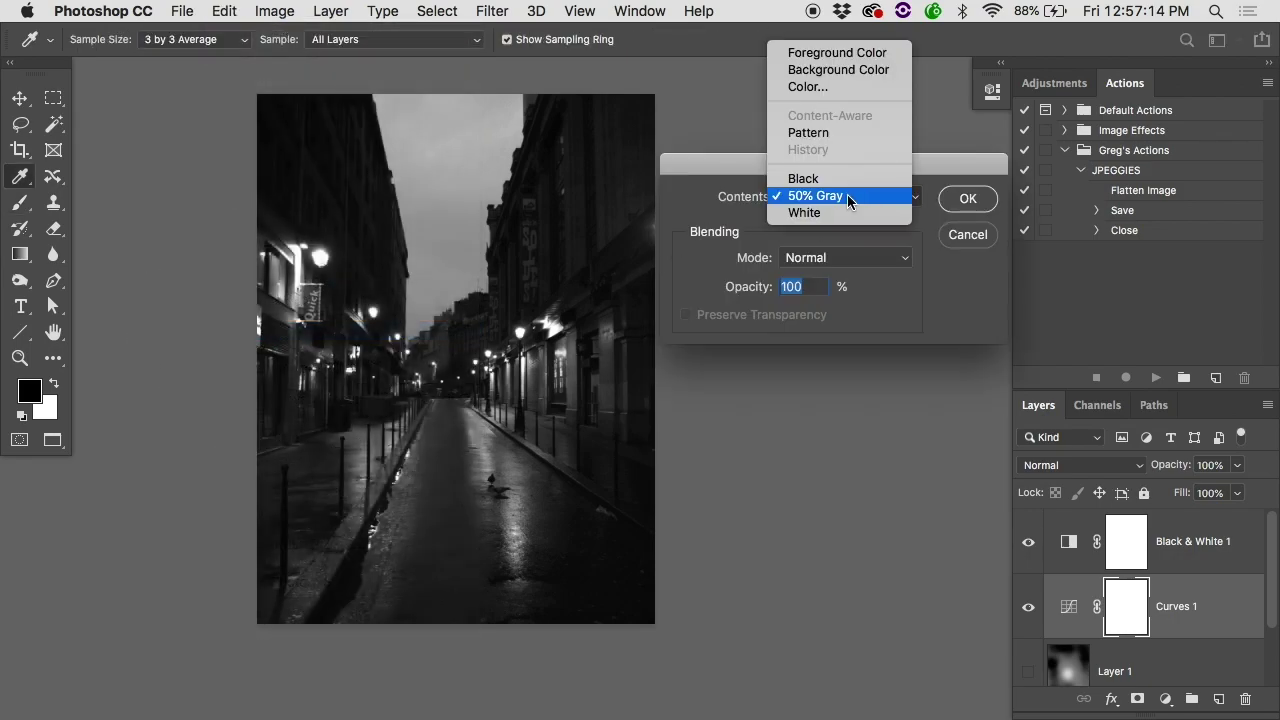
left_click(845, 177)
left_click(957, 205)
key("b")
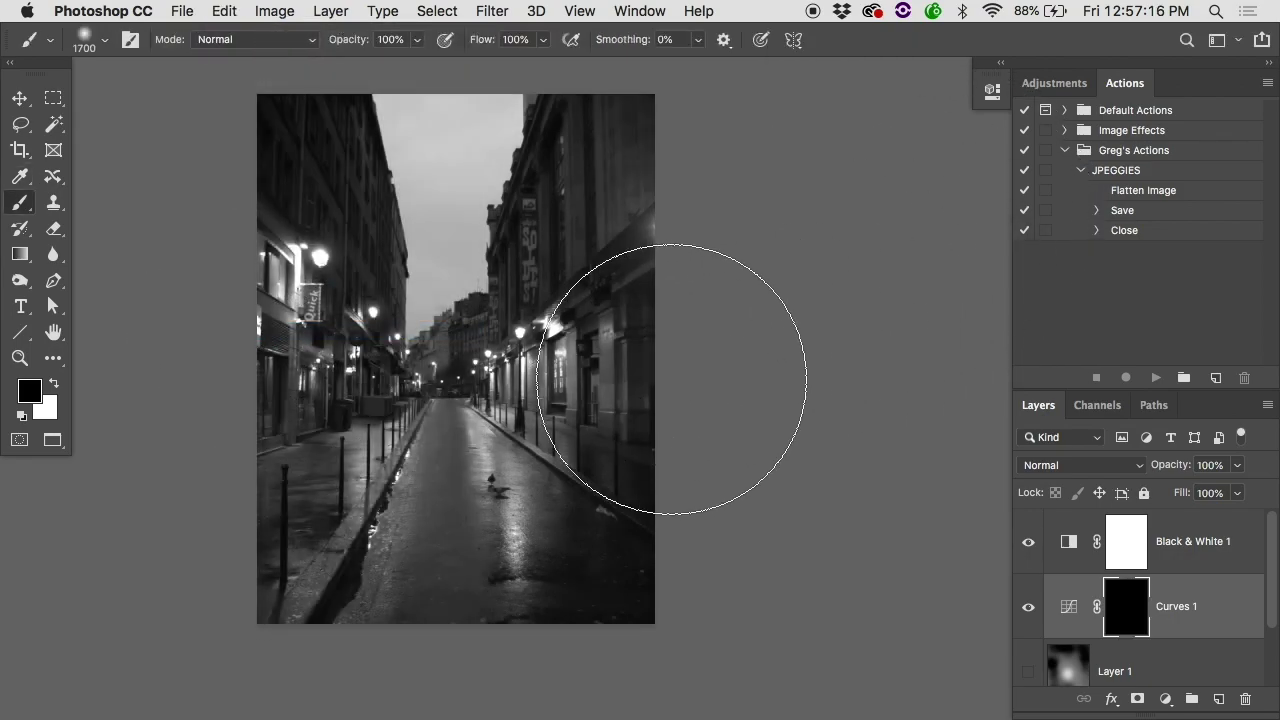
key("super+z")
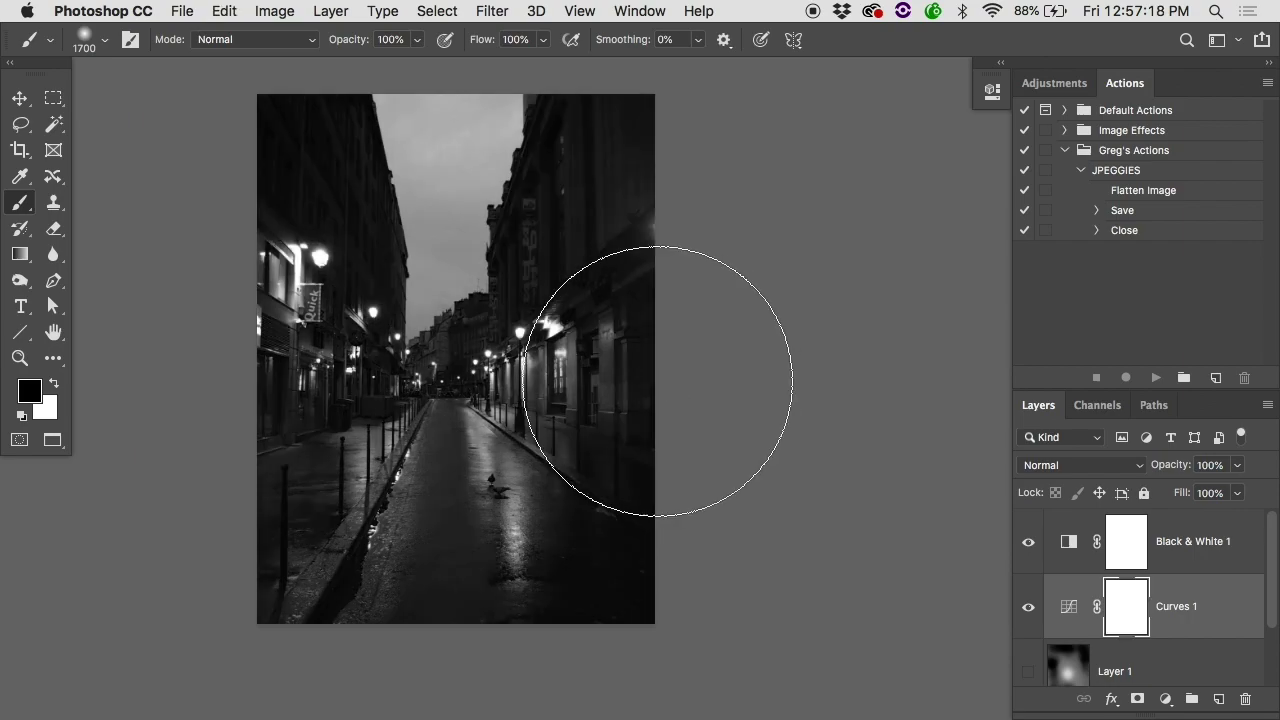
- Invert the Curves 1 mask to black, paint white along the top edges, and compare the layers
left_click(274, 11)
mouse_move(286, 69)
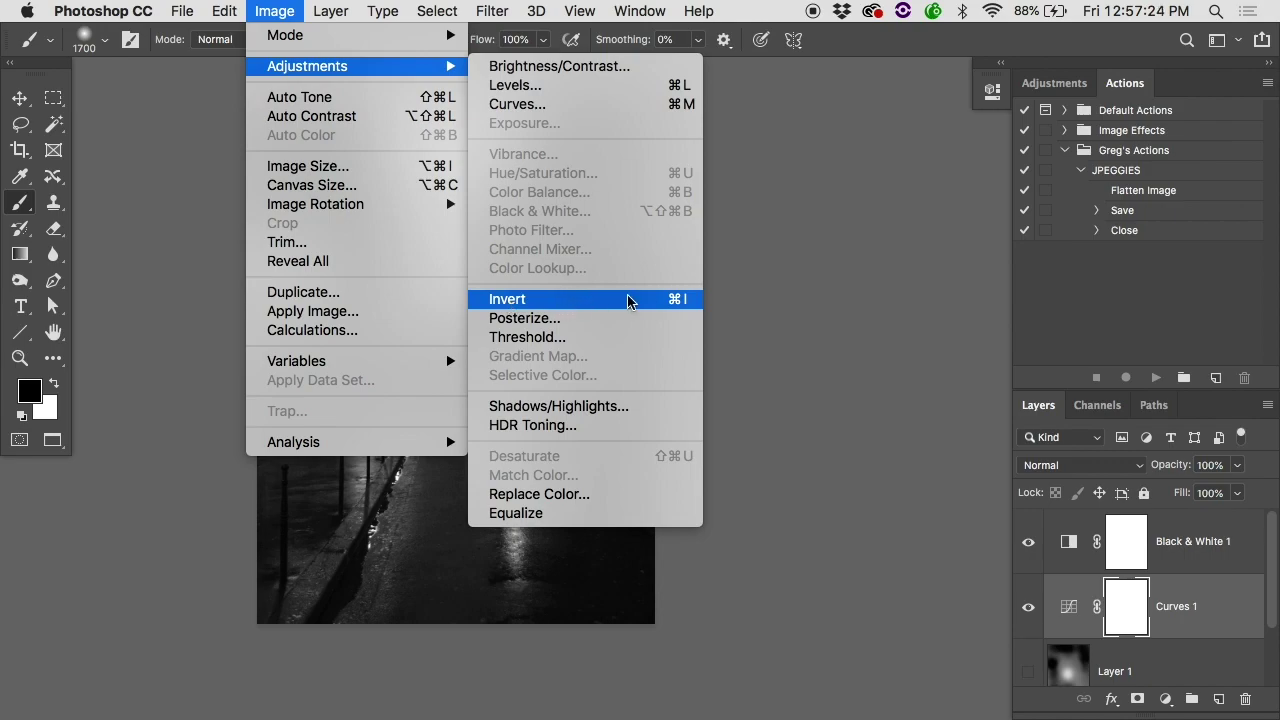
left_click(740, 303)
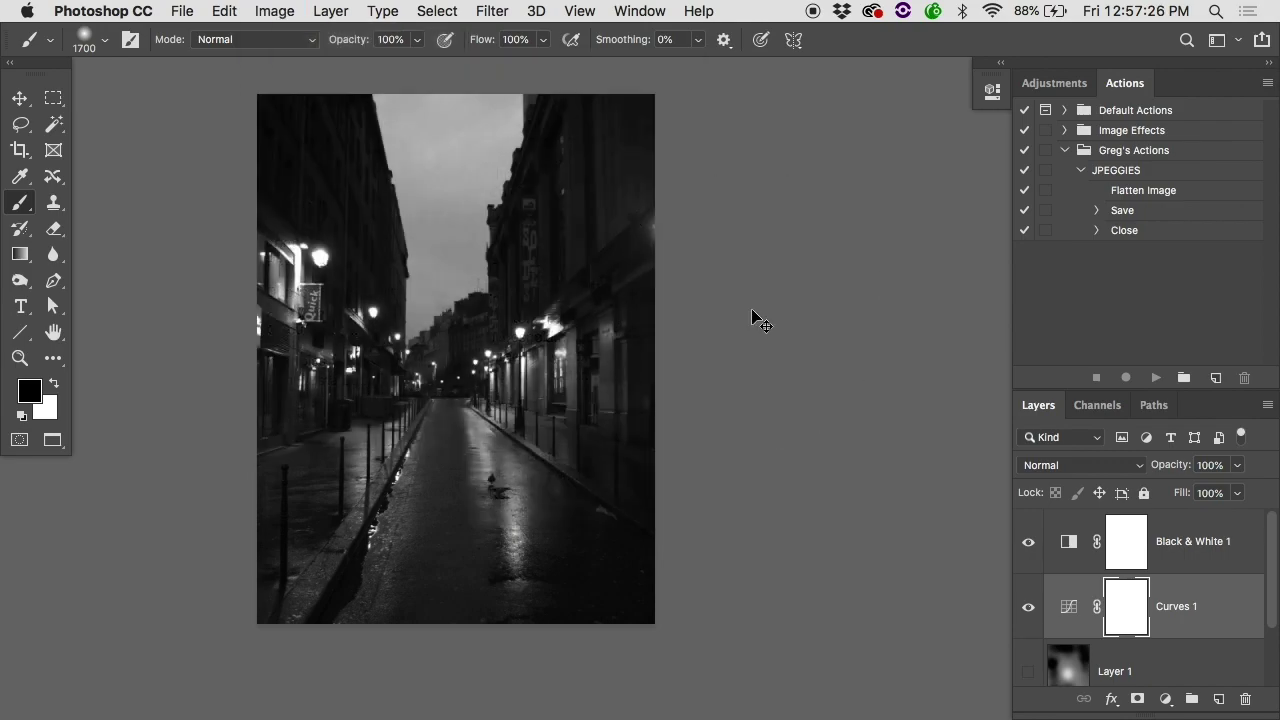
key("super+i")
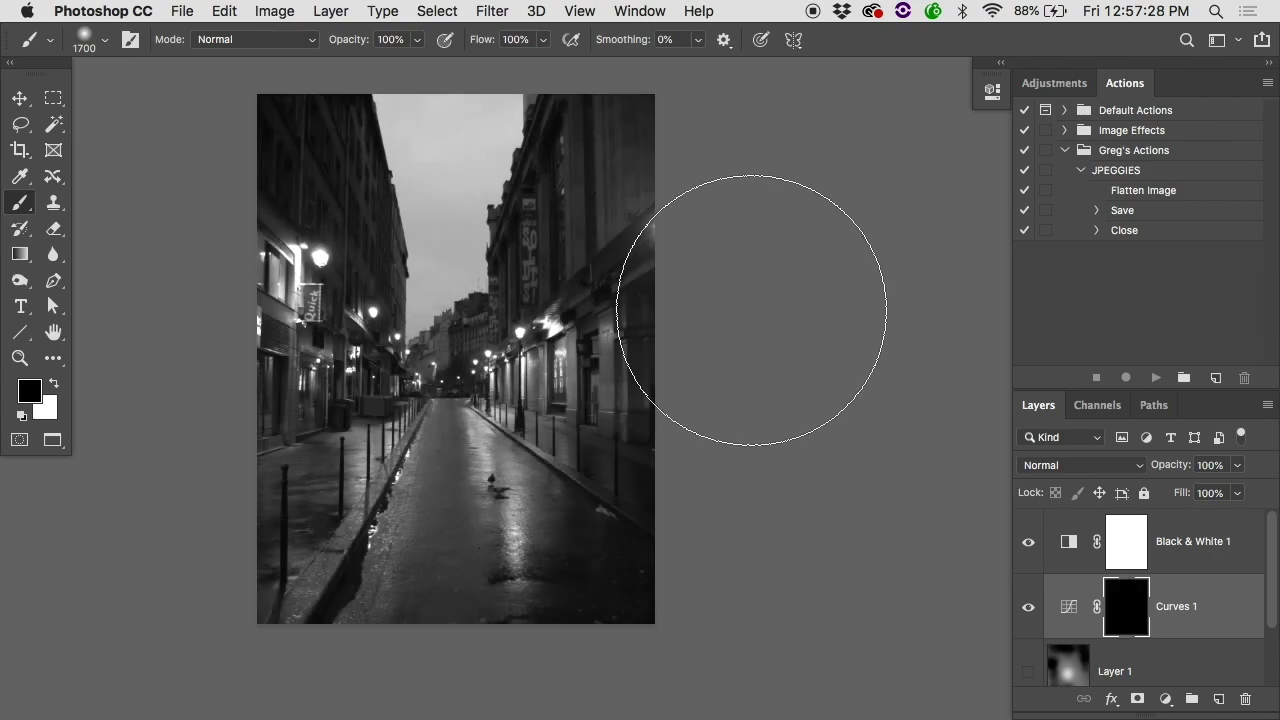
key("x")
mouse_move(706, 214)
left_mouse_down()
mouse_move(680, 157)
mouse_move(714, 323)
mouse_move(671, 466)
mouse_move(586, 583)
mouse_move(486, 614)
mouse_move(308, 607)
mouse_move(214, 383)
mouse_move(223, 263)
mouse_move(486, 109)
mouse_move(443, 107)
left_mouse_up()
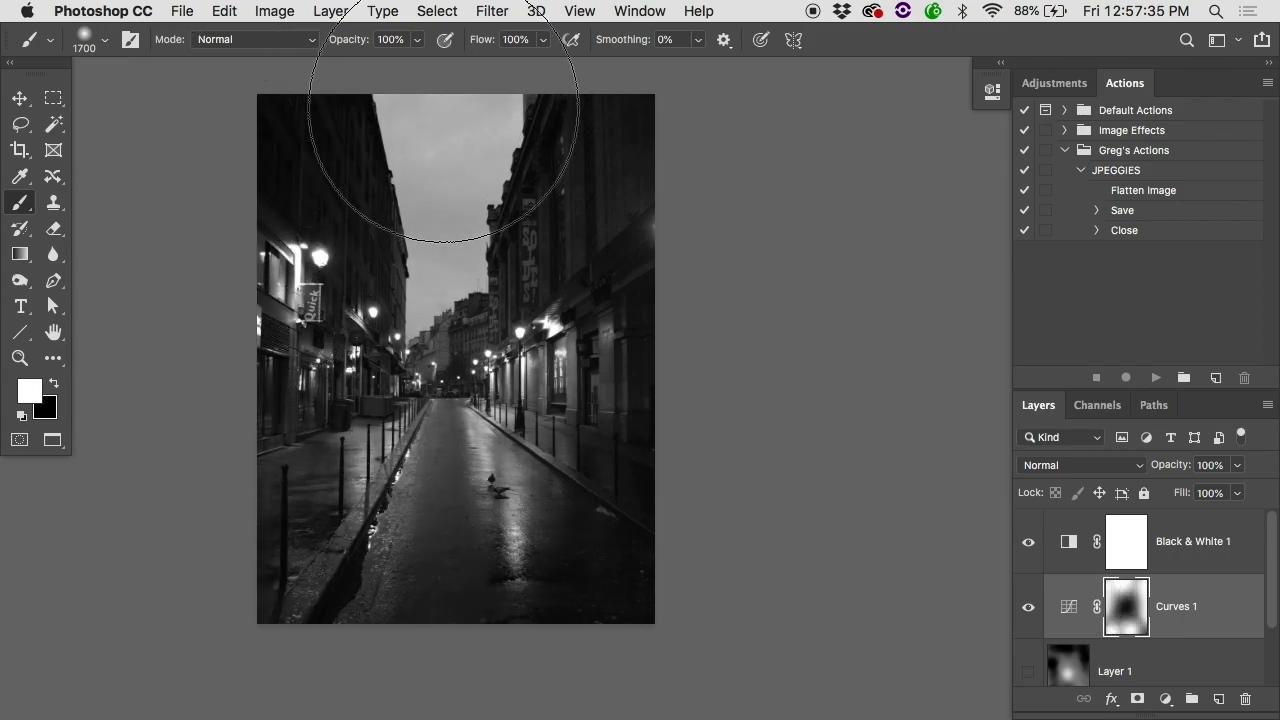
left_click(1028, 606)
left_click(1028, 670)
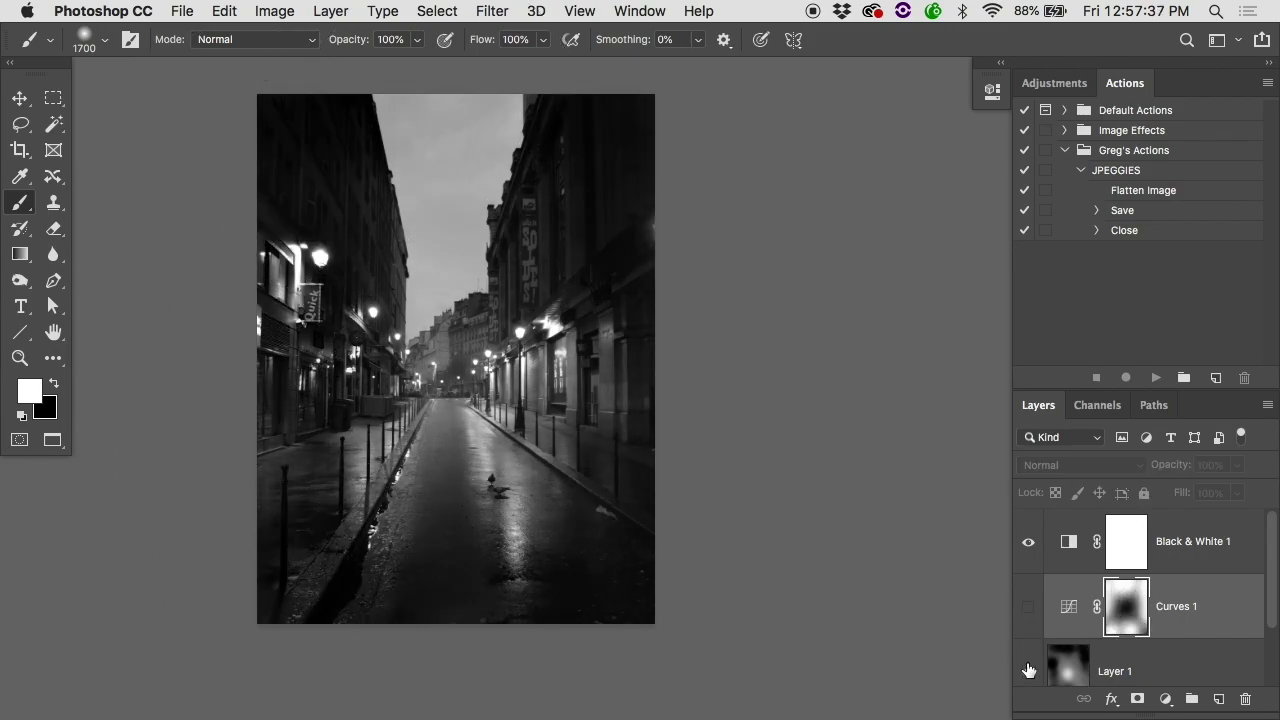
left_click(1028, 670)
- Compare Curves 1 on and off, leave it visible, and target its adjustment thumbnail
left_click(1022, 618)
left_click(1023, 622)
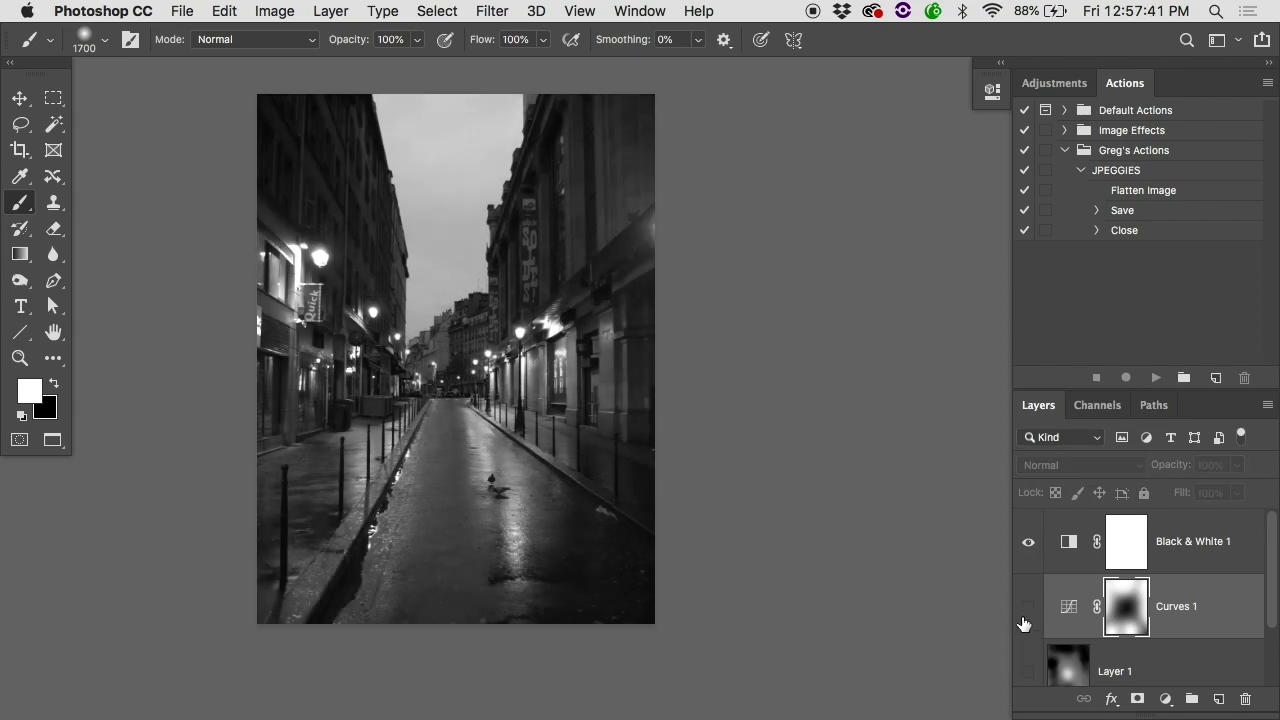
left_click(1028, 612)
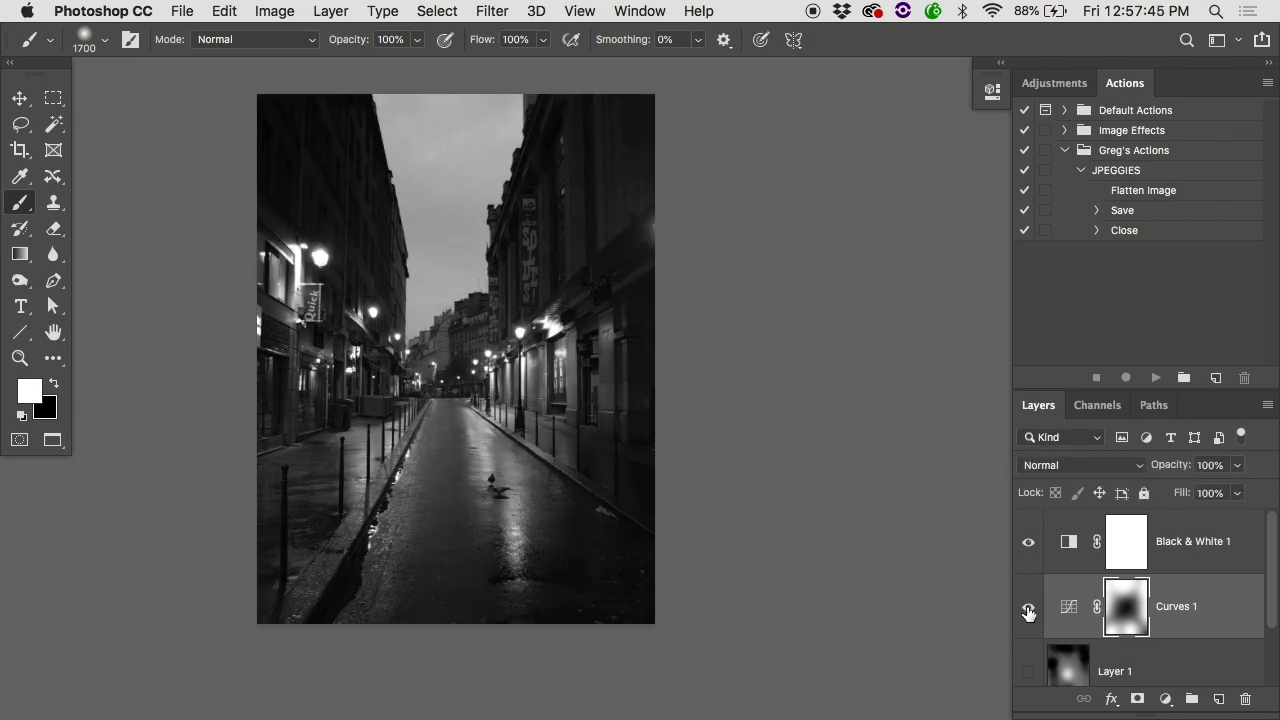
scroll(1028, 610, "down", 2)
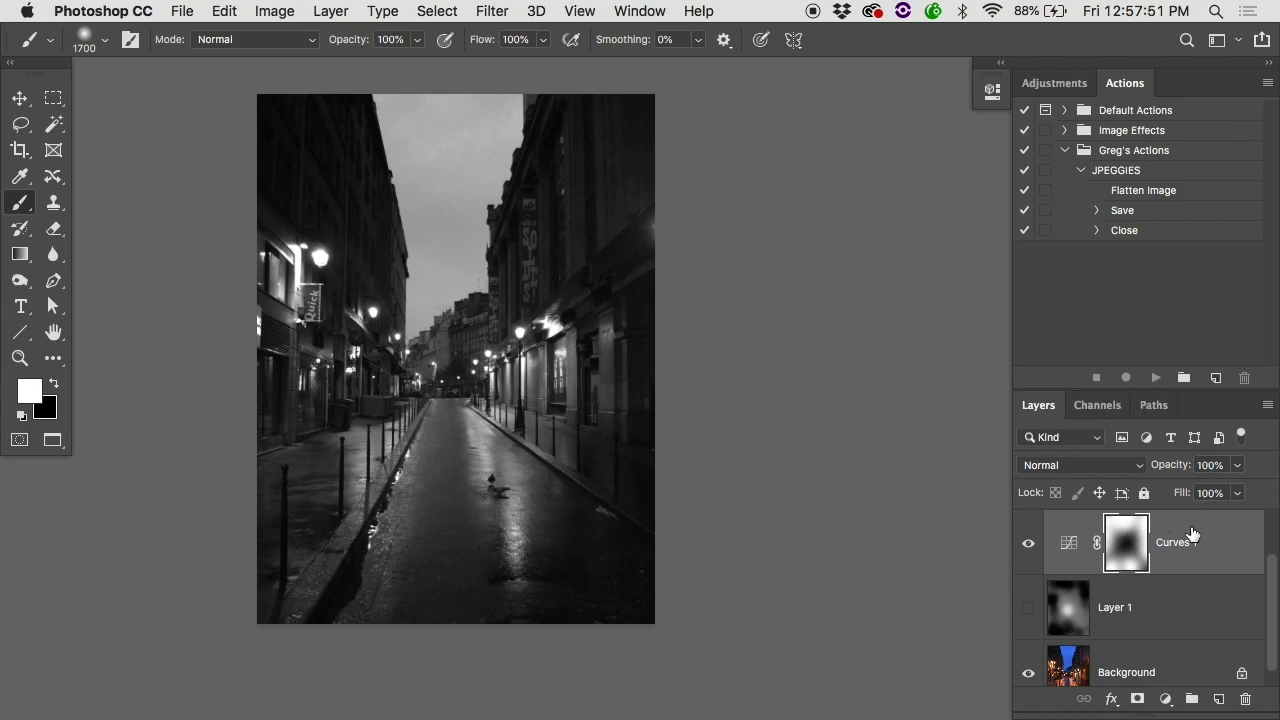
left_click(1029, 544)
left_click(1029, 544)
left_click(1068, 548)
- Add a brightening Curves 2 layer, invert its mask, and paint the street centre with a 1300-px brush
key("x")
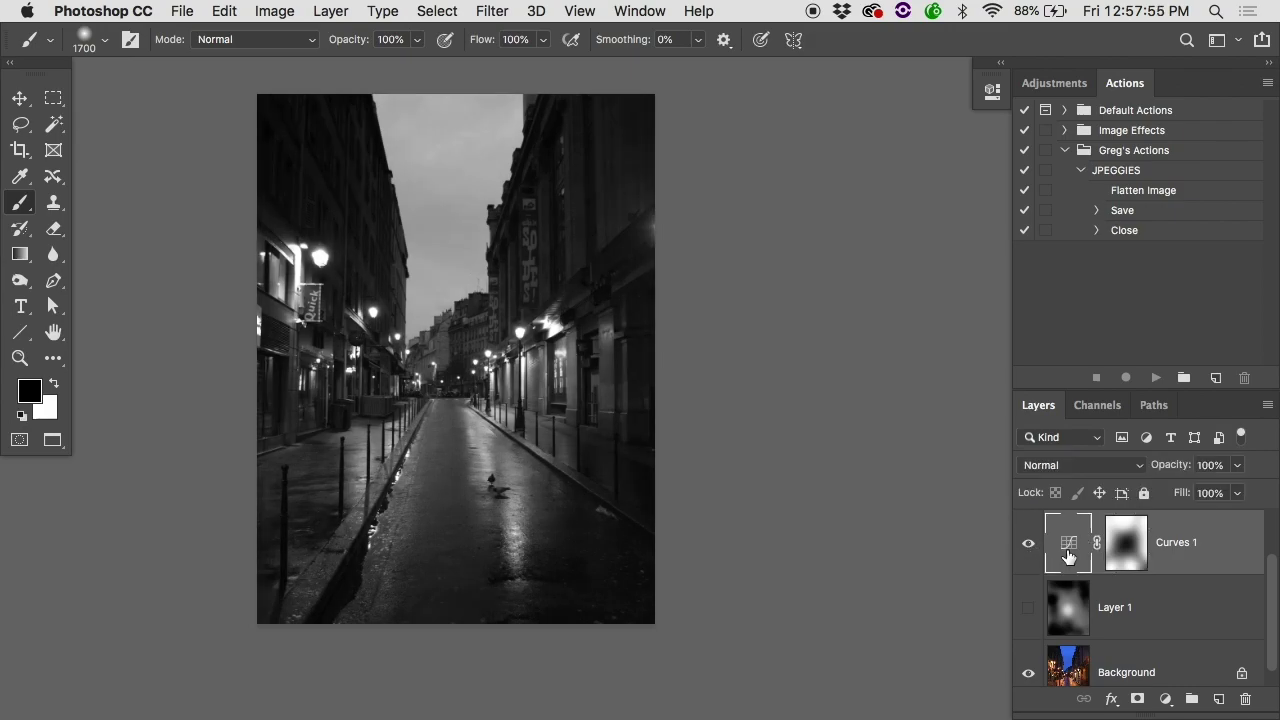
left_click(1167, 697)
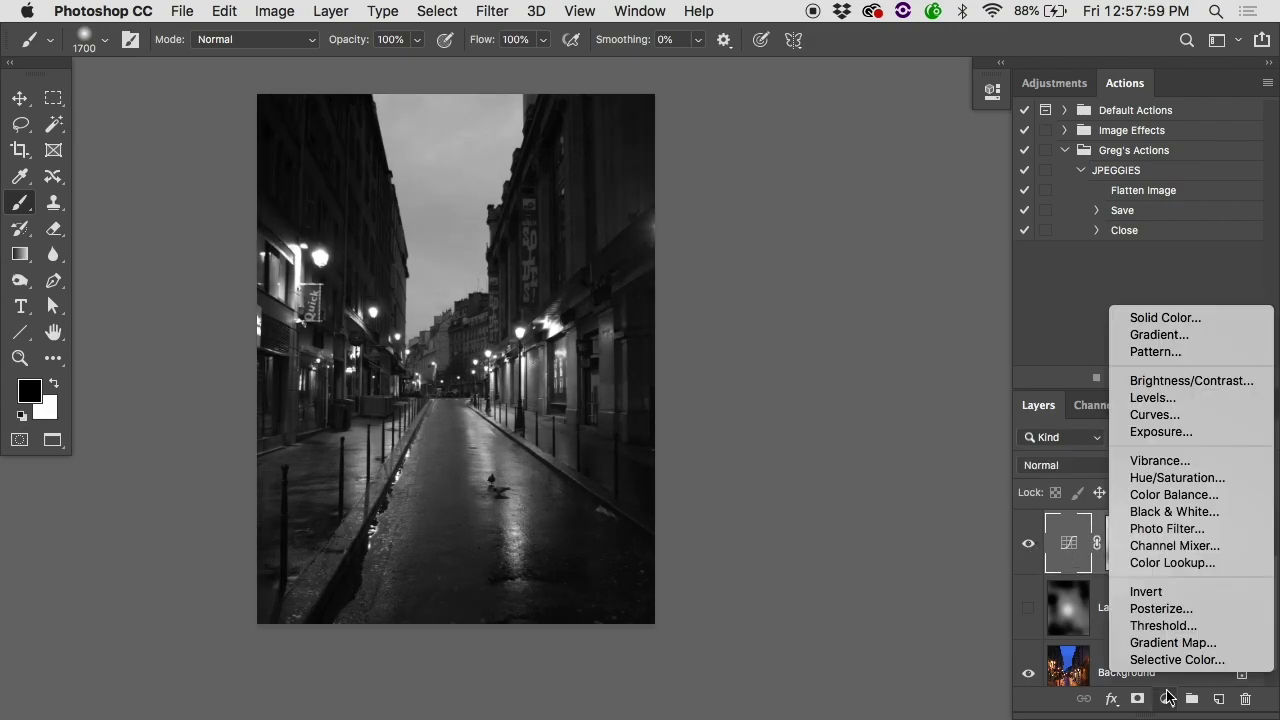
left_click(1152, 413)
left_click_drag(841, 290, 838, 248)
key("super+i")
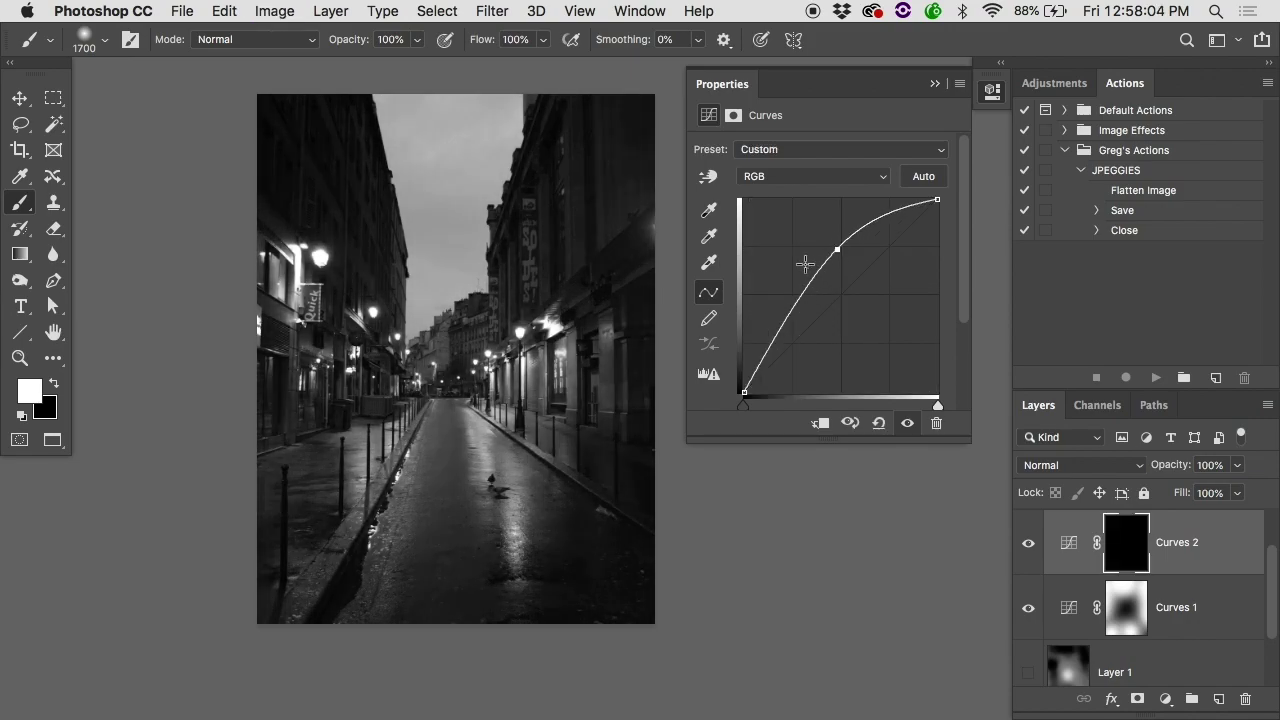
key("bracketleft")
key("bracketleft")
key("bracketleft")
key("bracketleft")
left_click(467, 394)
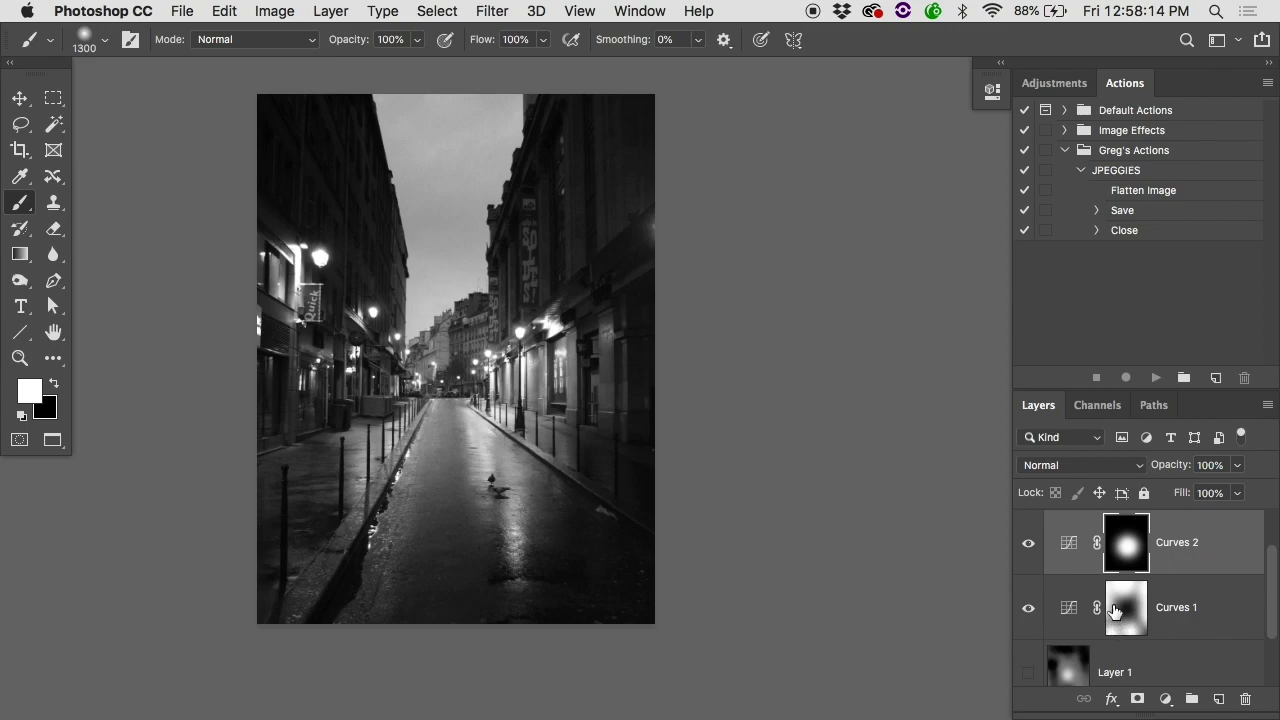
- Compare the layers, then drag Curves 2's upper point toward the diagonal to soften it
left_click(1028, 605)
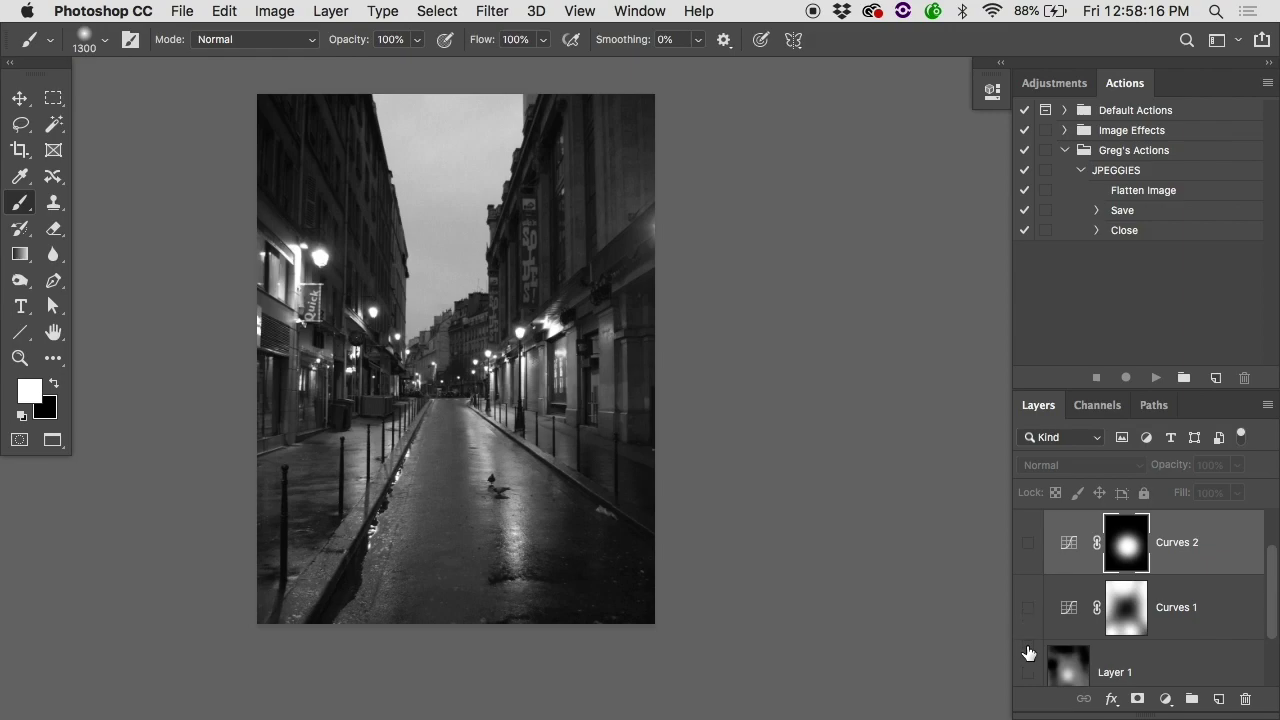
left_click(1030, 670, "alt")
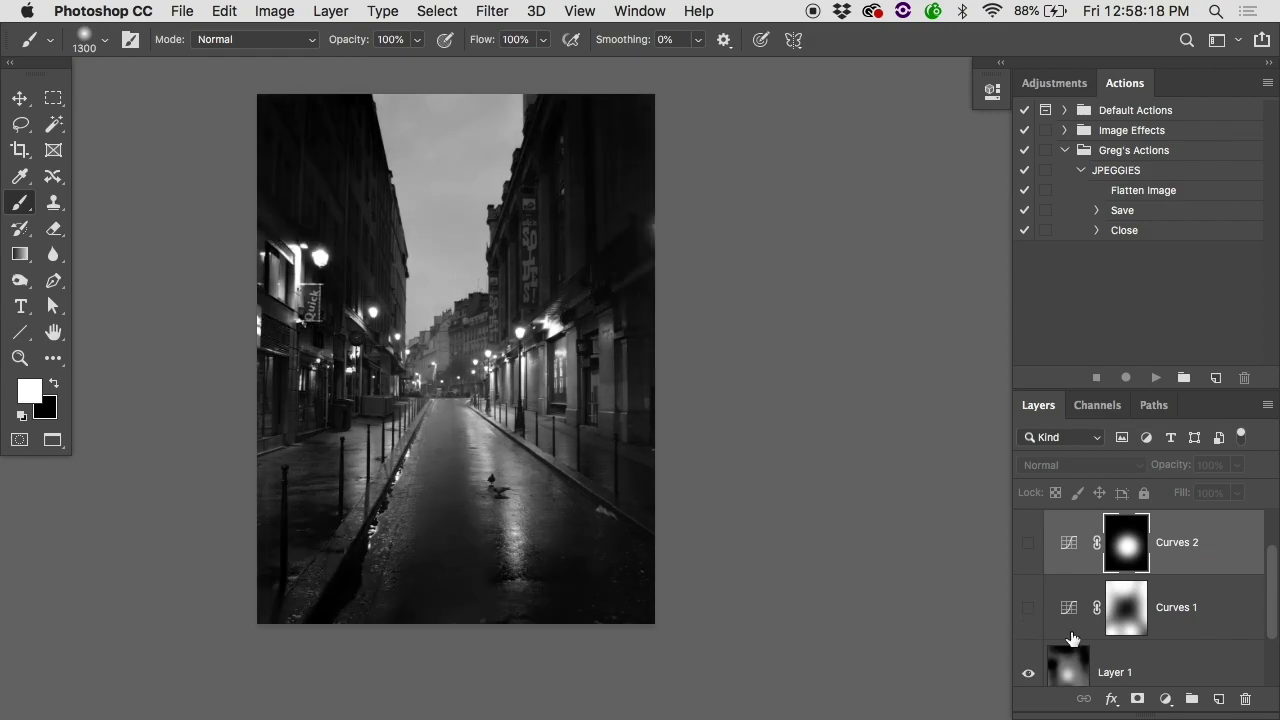
left_click(1030, 670)
left_click(1028, 542)
left_click(1028, 607)
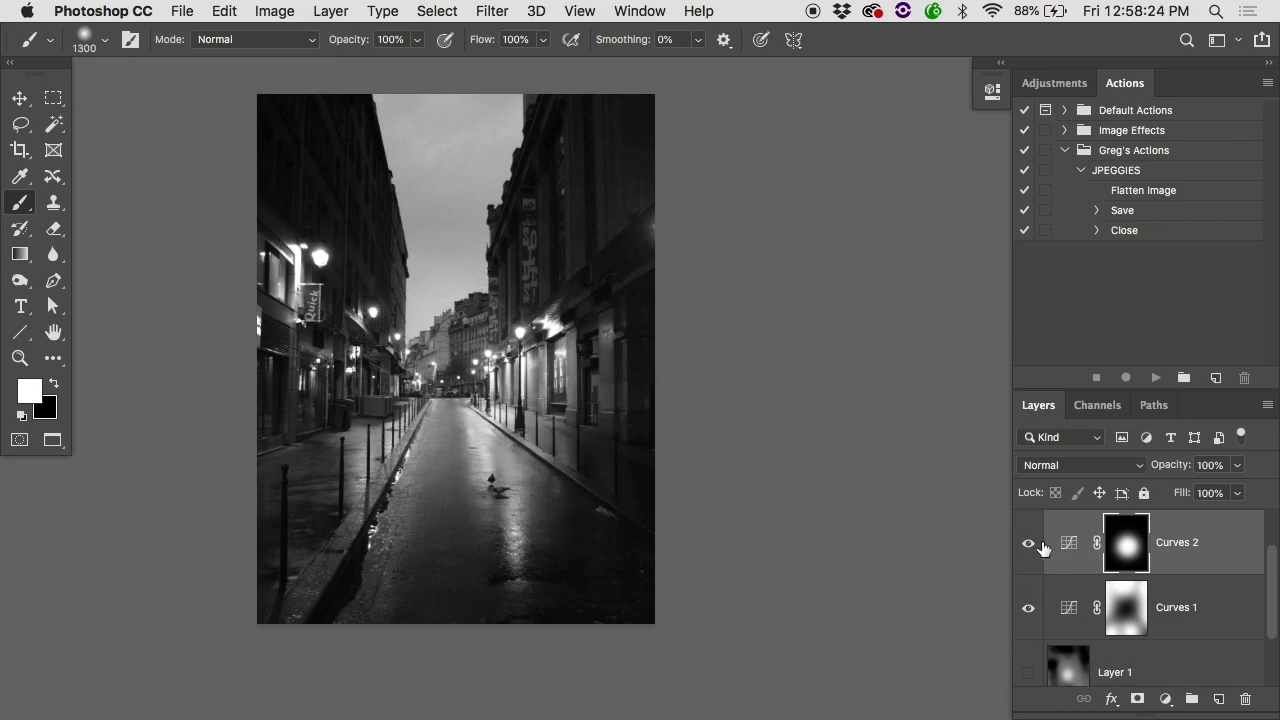
double_click(1068, 542)
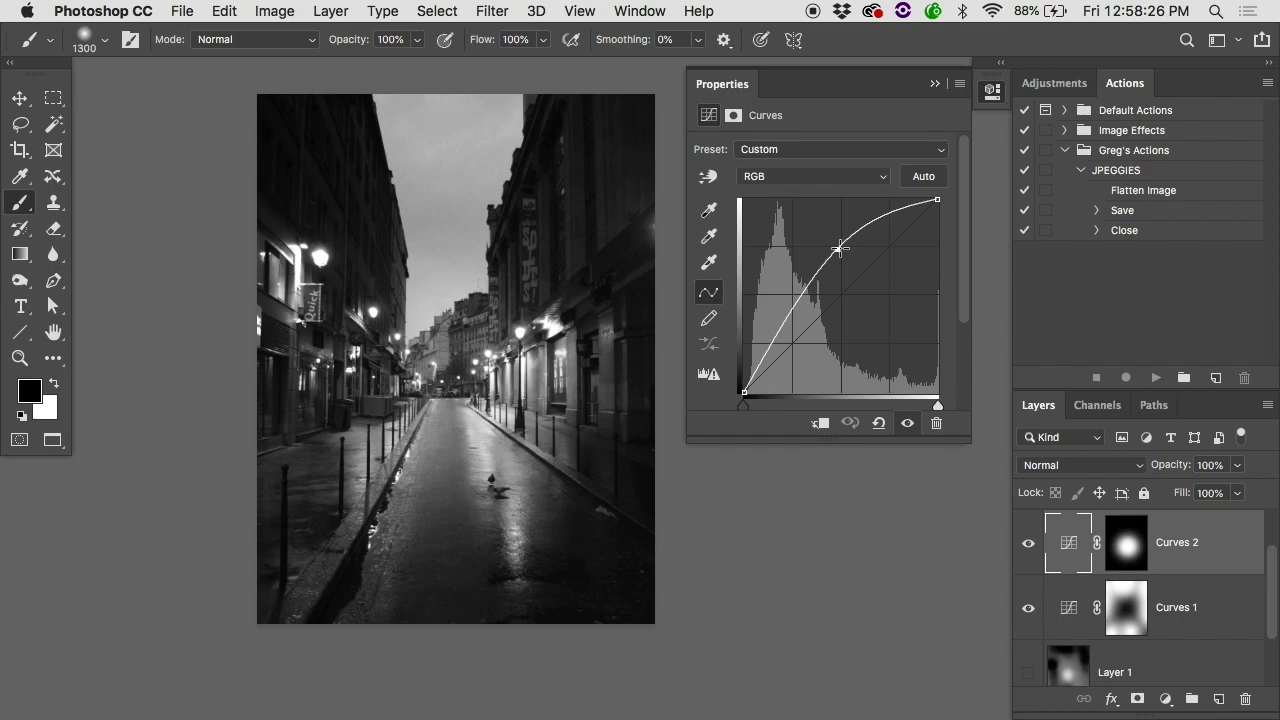
mouse_move(837, 249)
left_mouse_down()
mouse_move(846, 309)
mouse_move(826, 254)
mouse_move(865, 379)
mouse_move(819, 242)
mouse_move(835, 266)
left_mouse_up()
- Show Layer 1, hide both Curves layers, and make Layer 1 the painting target
left_click(1028, 672)
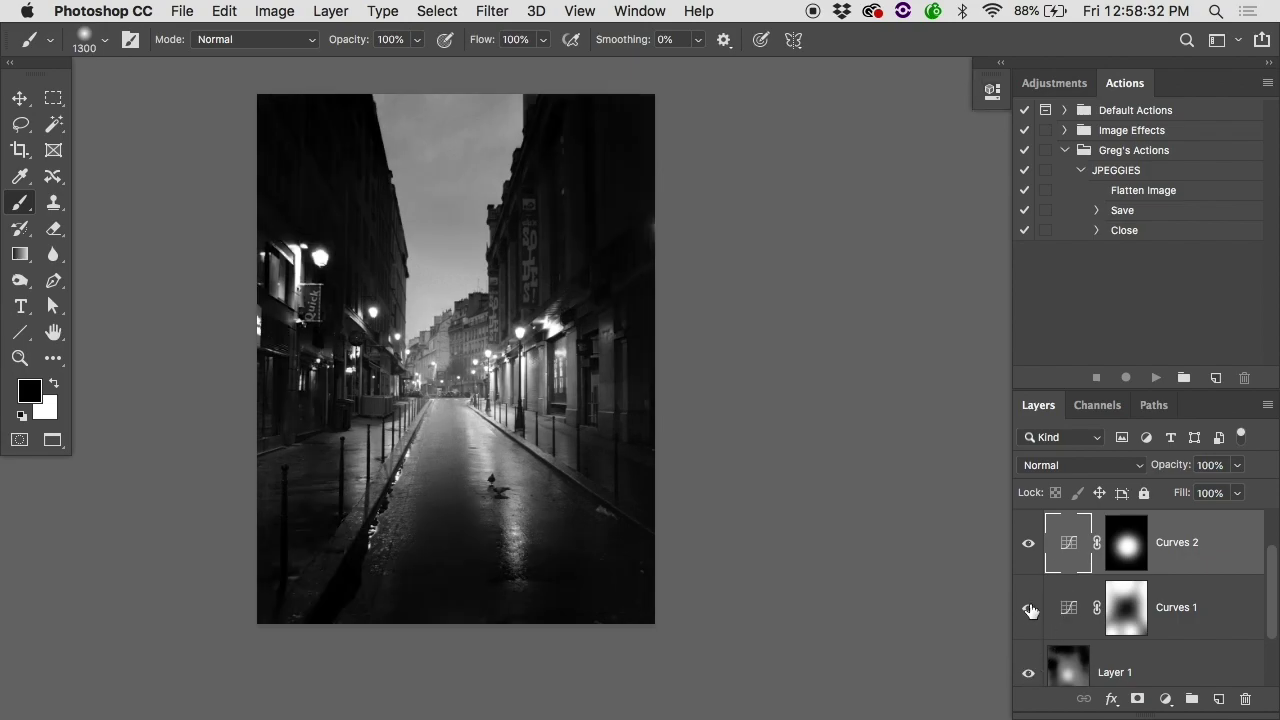
left_click(1028, 607)
left_click(1028, 542)
left_click(1064, 666)
scroll(1064, 640, "down", 2)
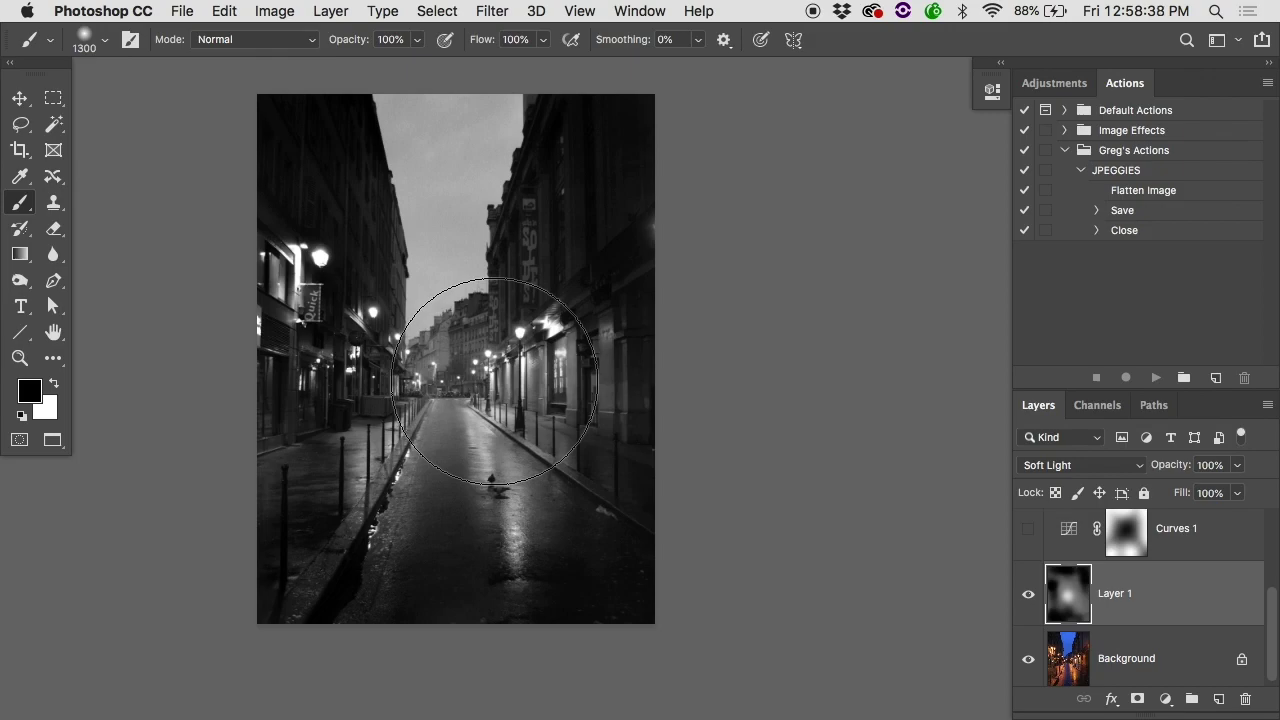
- Paint white over the street centre on Layer 1 with a 10% opacity brush
key("1")
mouse_move(486, 371)
left_mouse_down()
mouse_move(429, 366)
mouse_move(454, 381)
left_mouse_up()
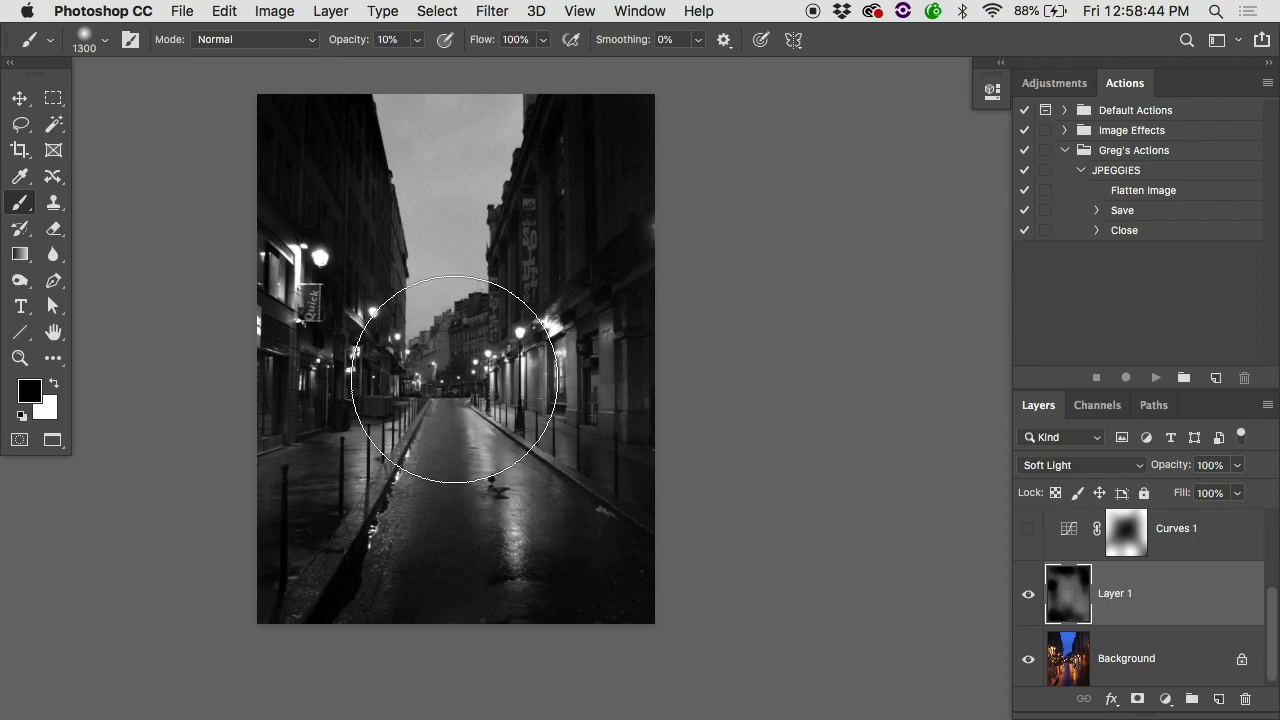
key("x")
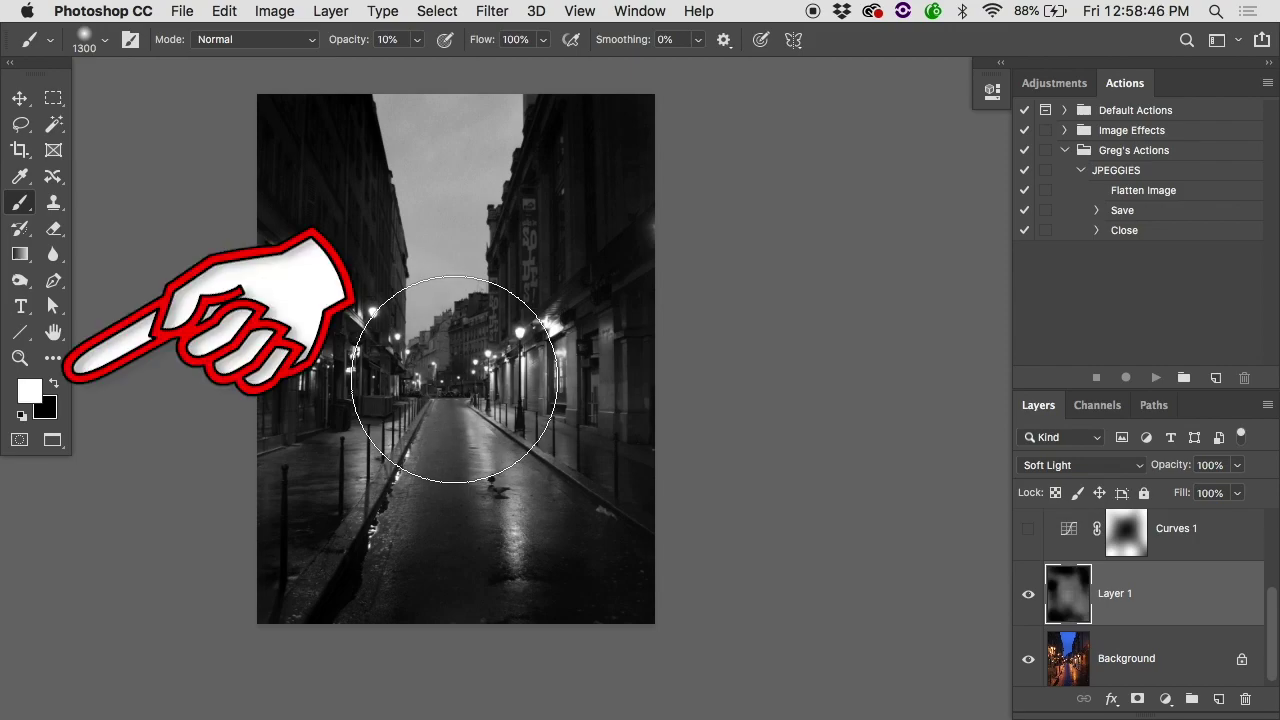
key("x")
key("x")
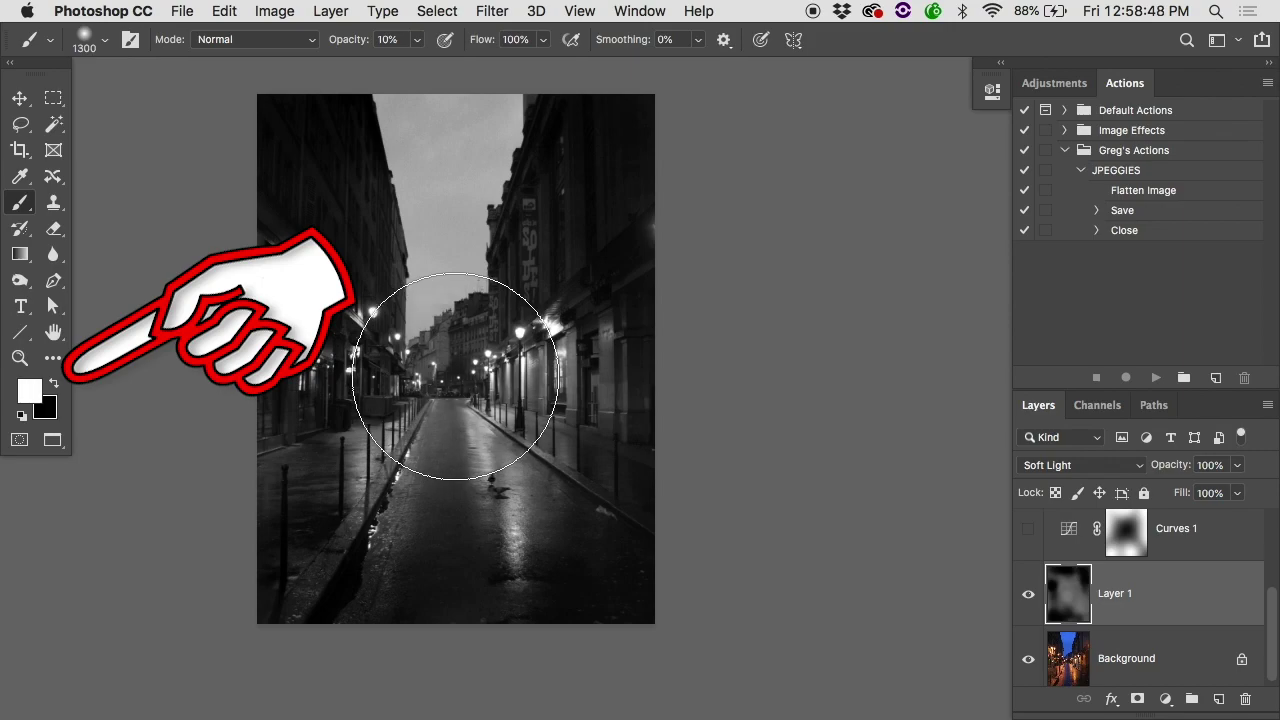
left_click_drag(454, 379, 466, 376)
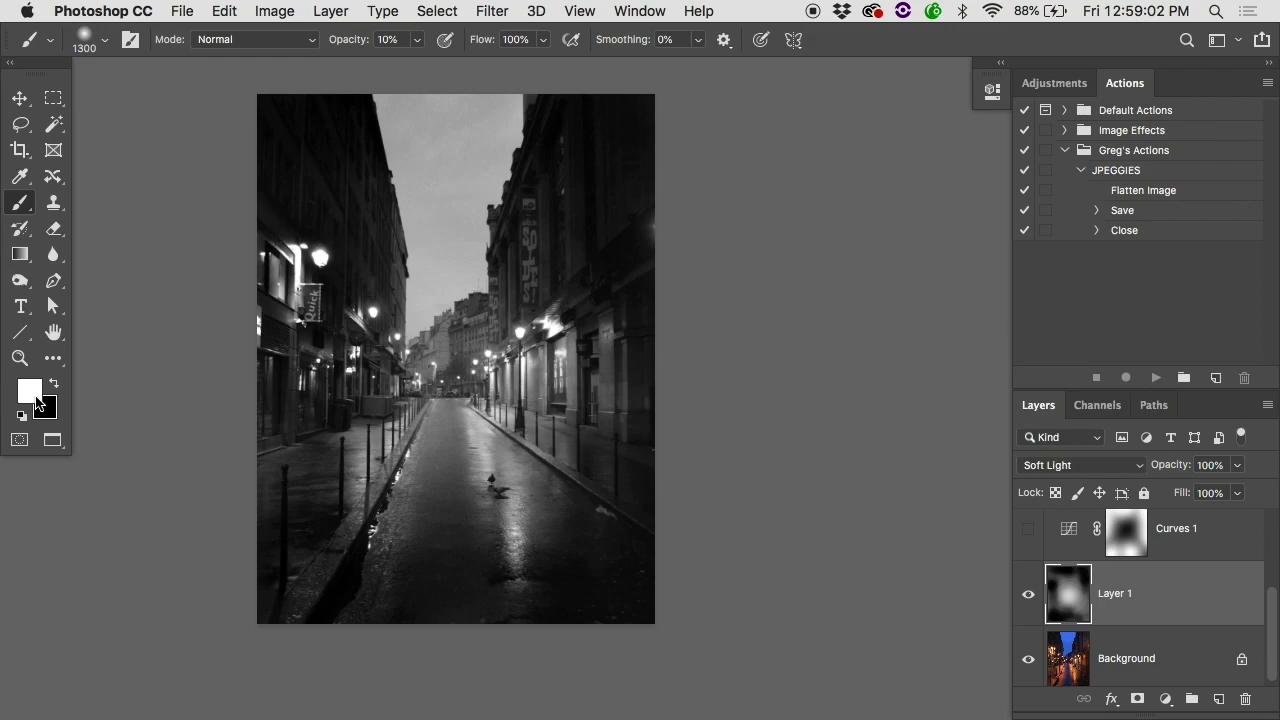
- Make black the painting colour
key("x")
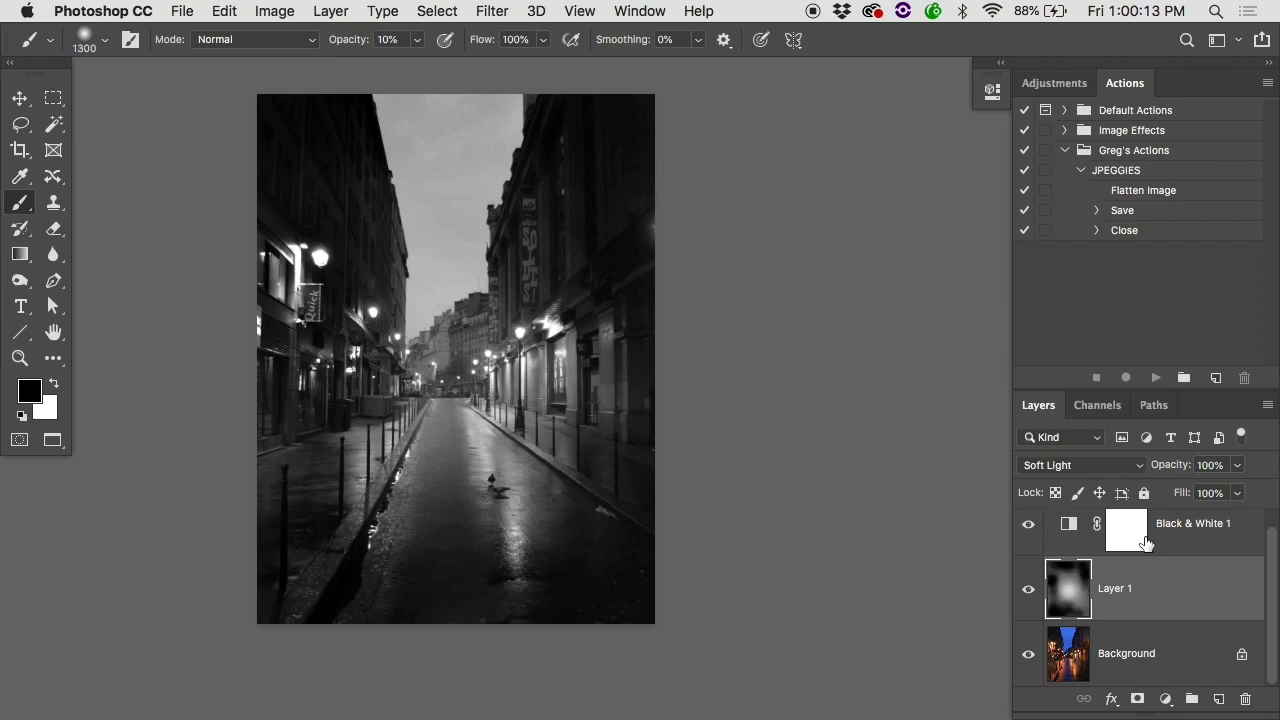
scroll(1125, 555, "up", 1)
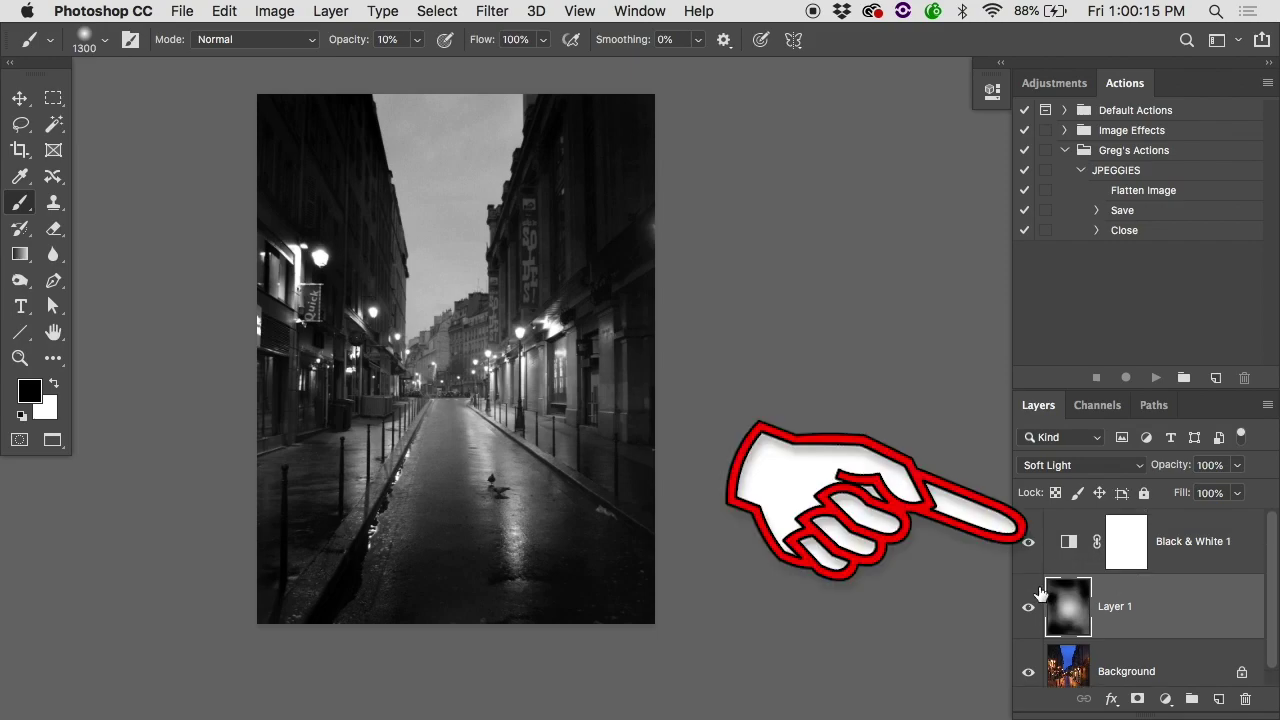
left_click_drag(1028, 604, 1033, 560)
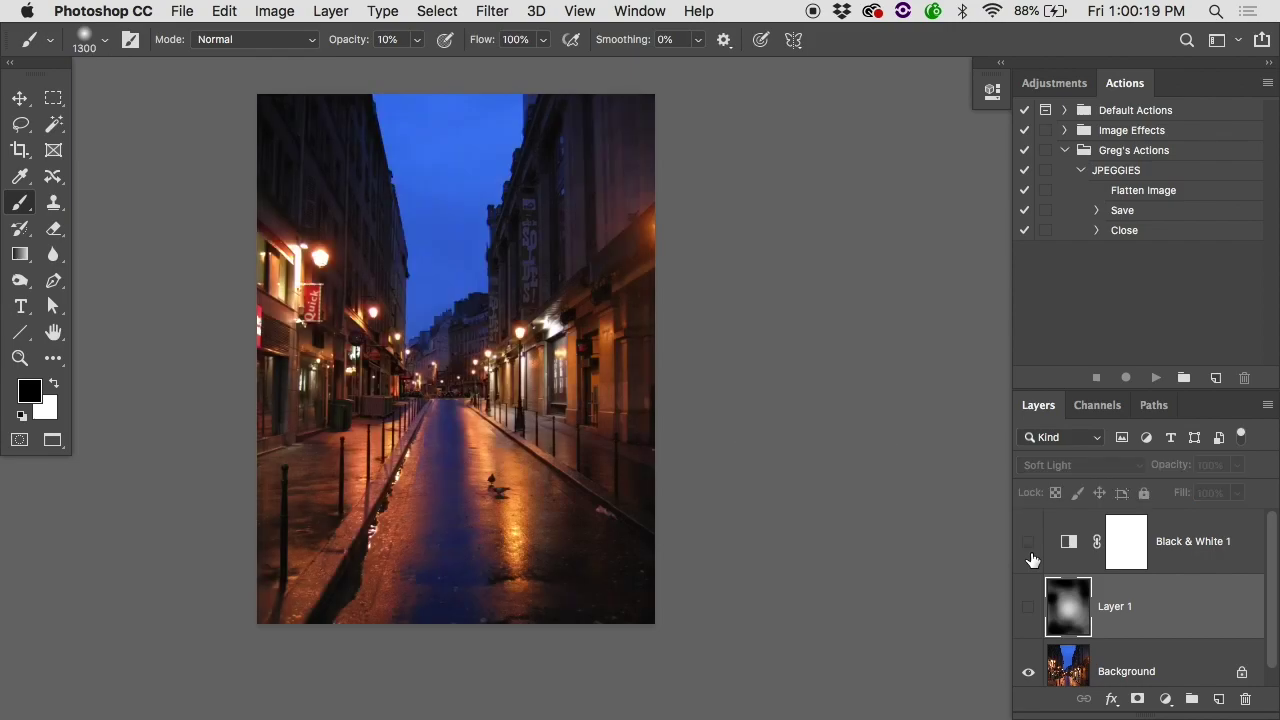
left_click_drag(1033, 560, 1030, 590)
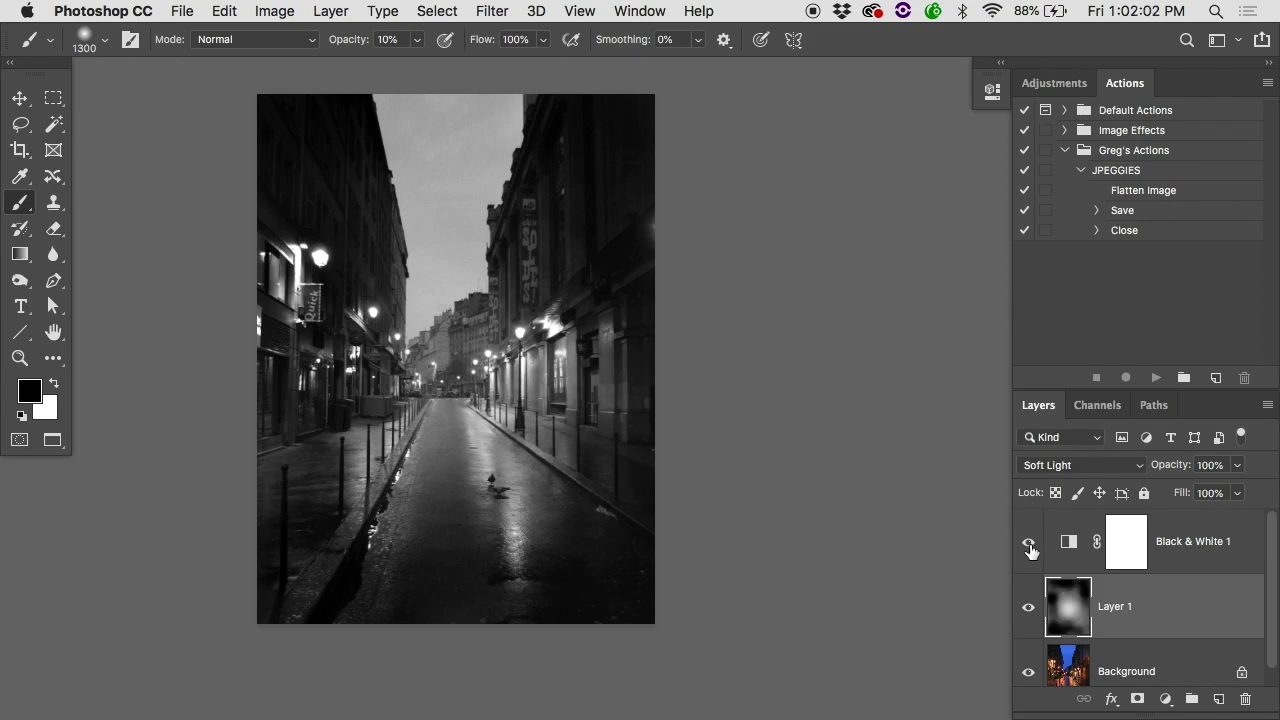
- Set Black & White 1 to Reds 92, Yellows 98, Greens -21, Cyans 126, with Blues lowered
left_click(1029, 545)
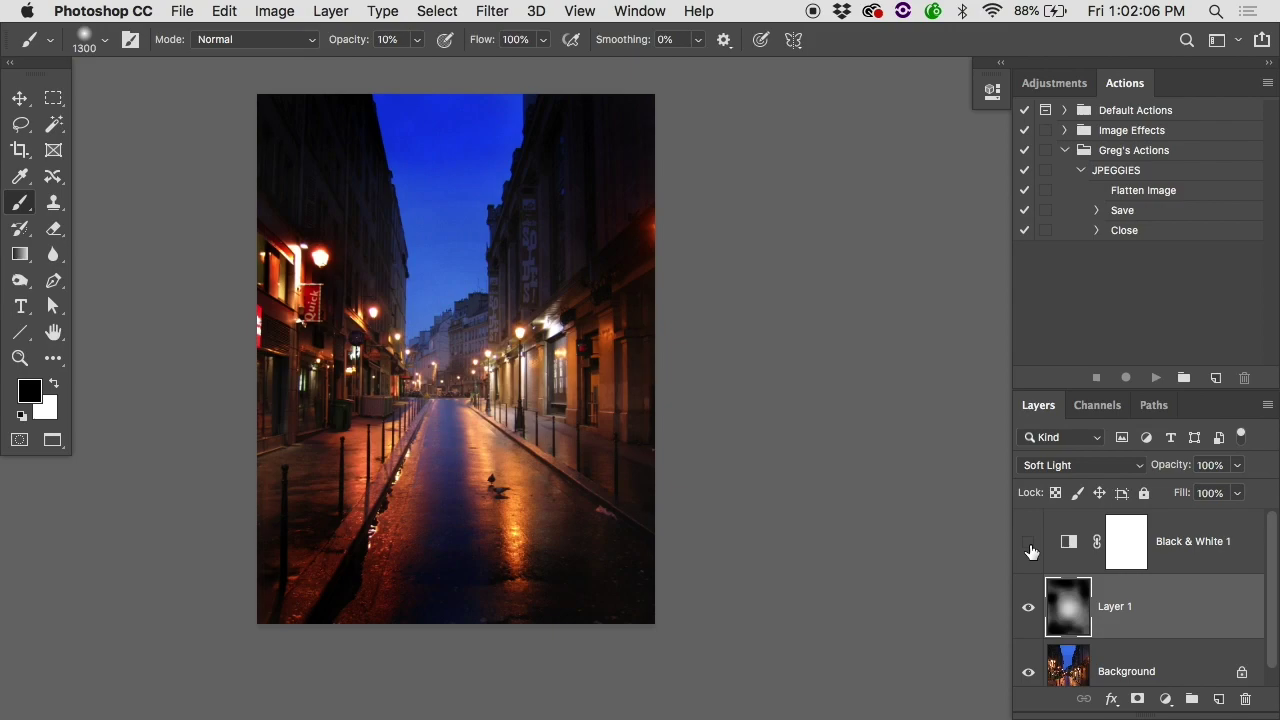
left_click(1030, 548)
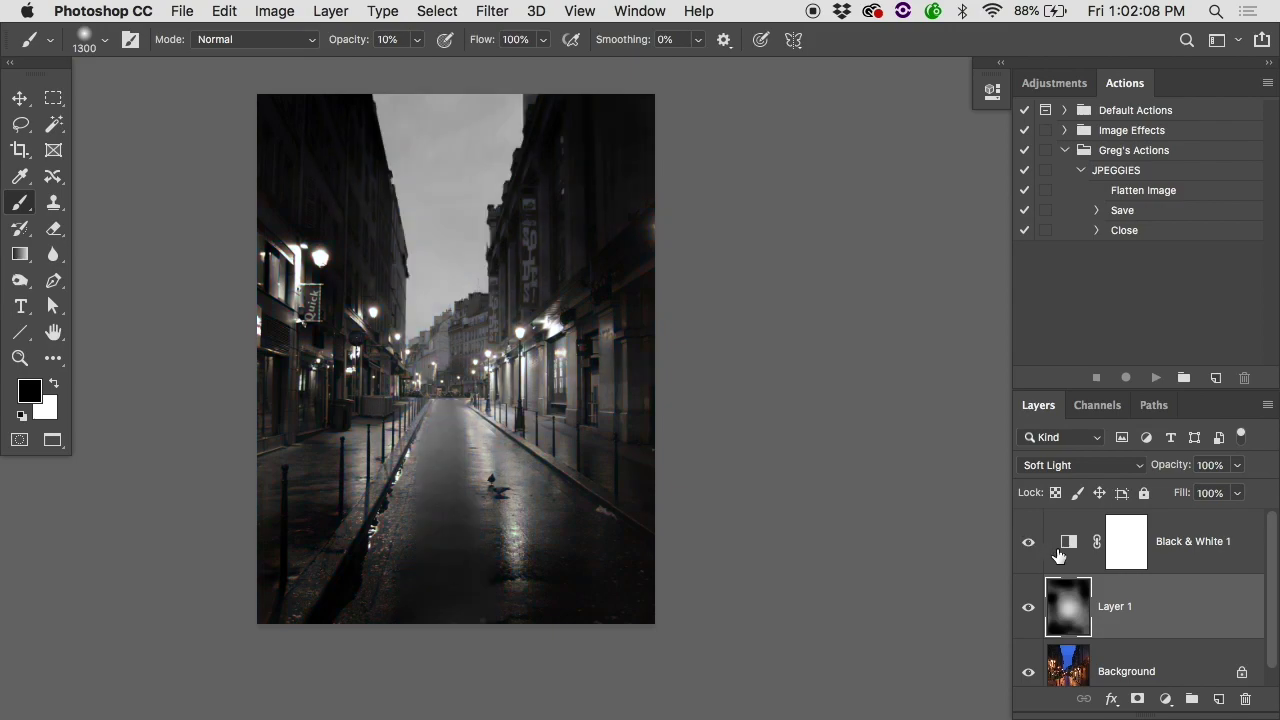
key("x")
double_click(1068, 543)
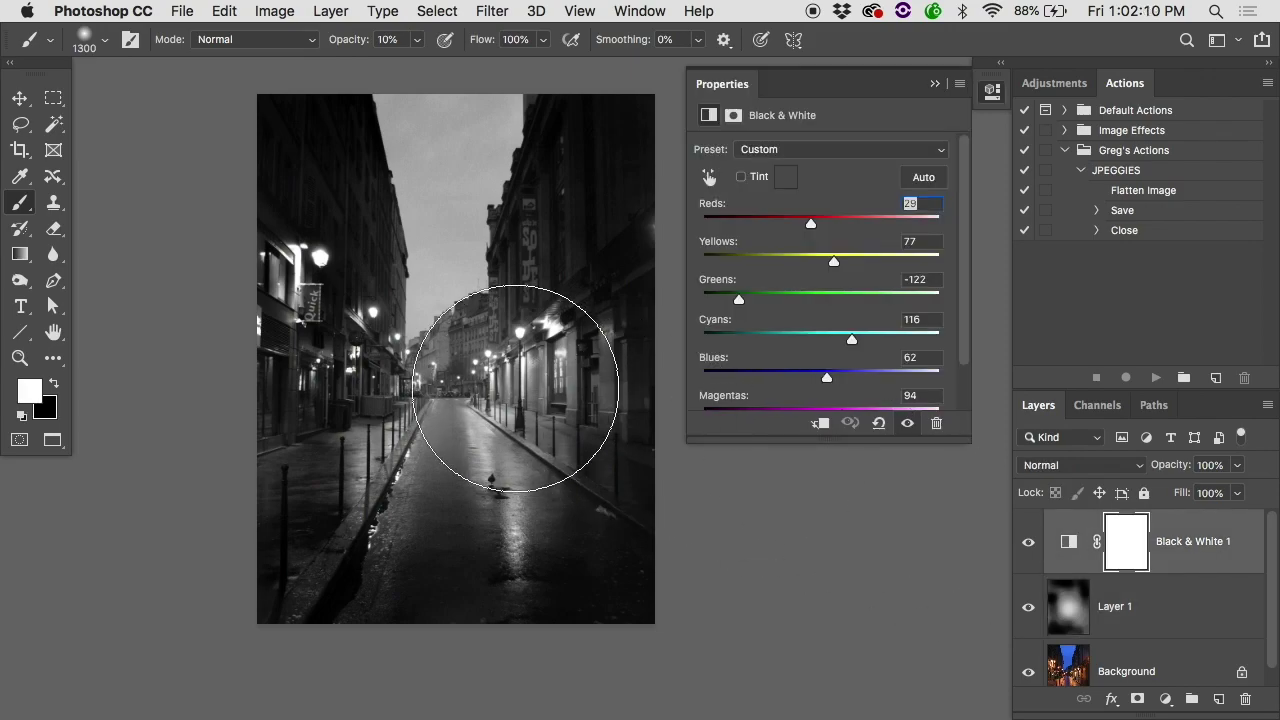
scroll(515, 388, "right", 3)
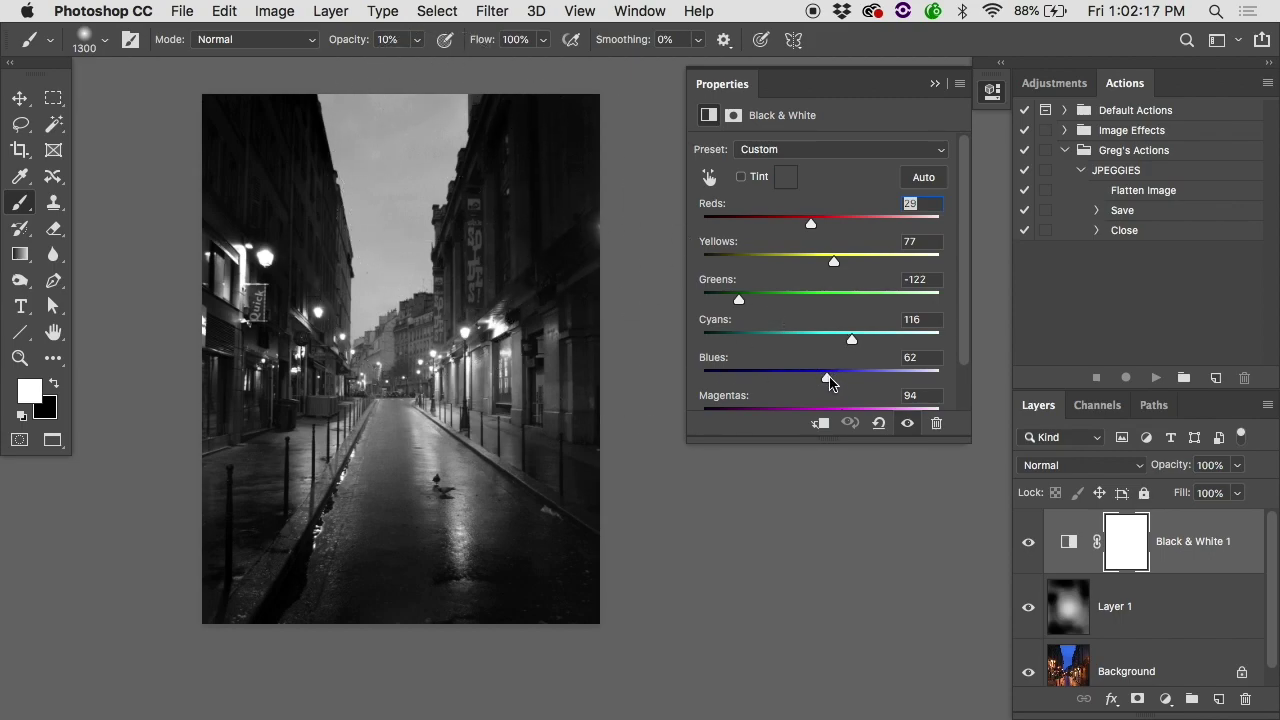
left_click_drag(828, 381, 857, 341)
left_click_drag(742, 297, 846, 285)
left_click_drag(811, 222, 840, 228)
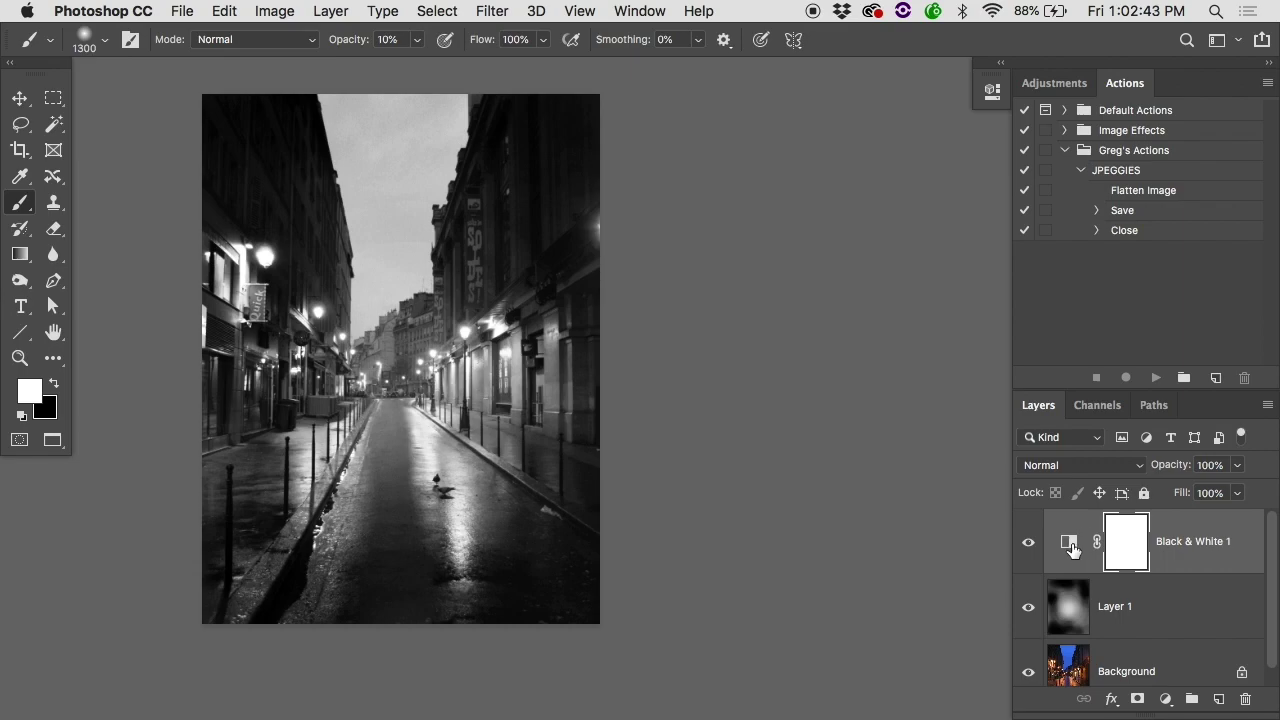
- Nudge Black & White 1's Reds slider up and lower the layer's opacity to 85%
double_click(1070, 545)
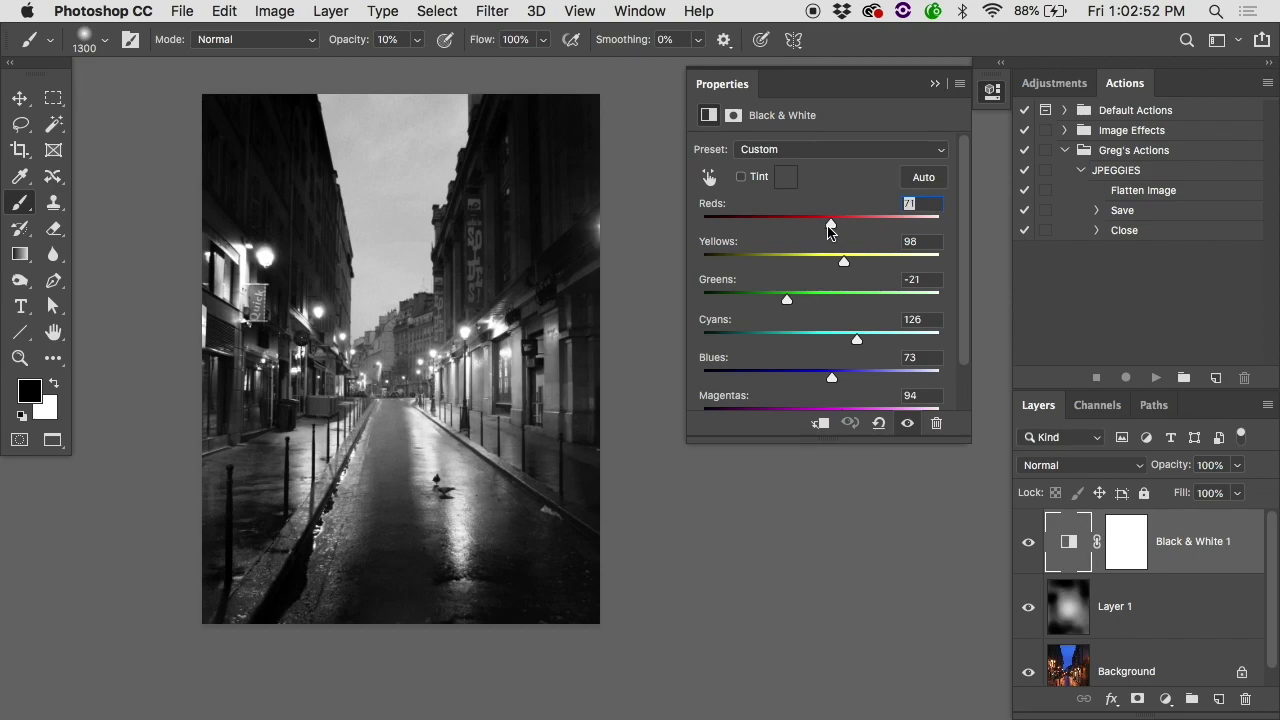
mouse_move(832, 222)
left_mouse_down()
mouse_move(866, 230)
mouse_move(814, 212)
mouse_move(702, 218)
mouse_move(826, 210)
left_mouse_up()
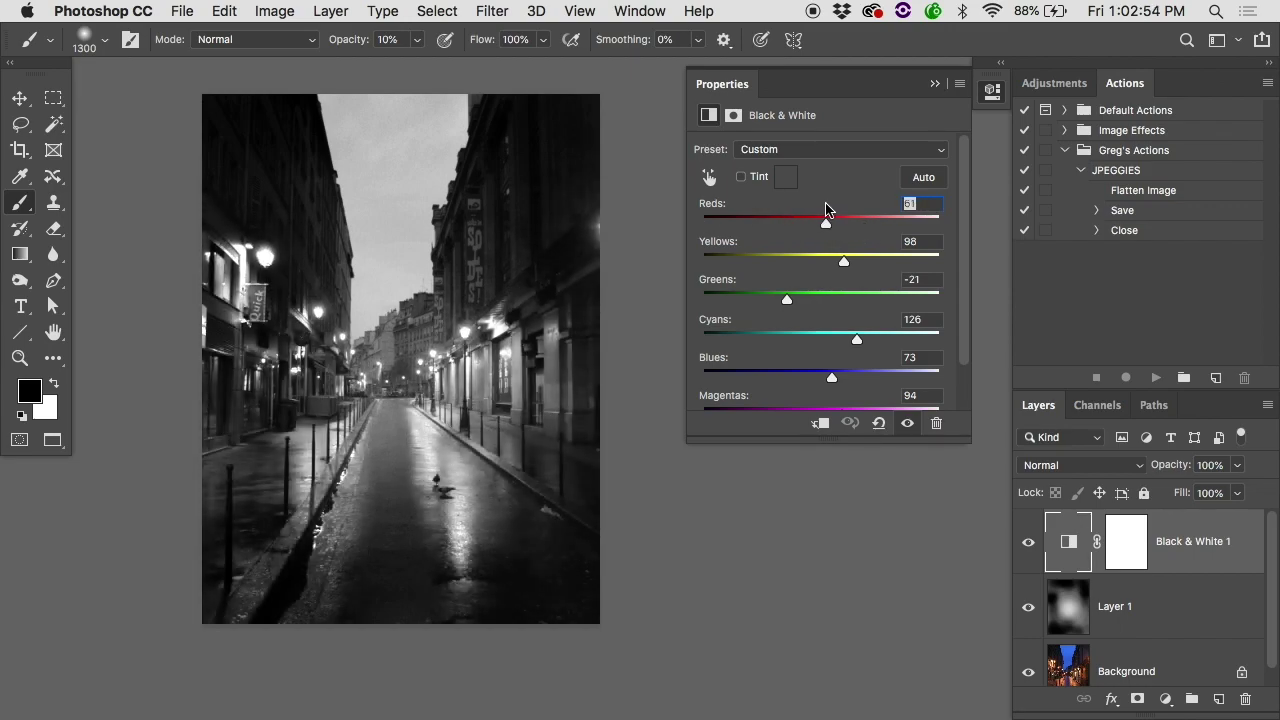
left_click(1168, 541)
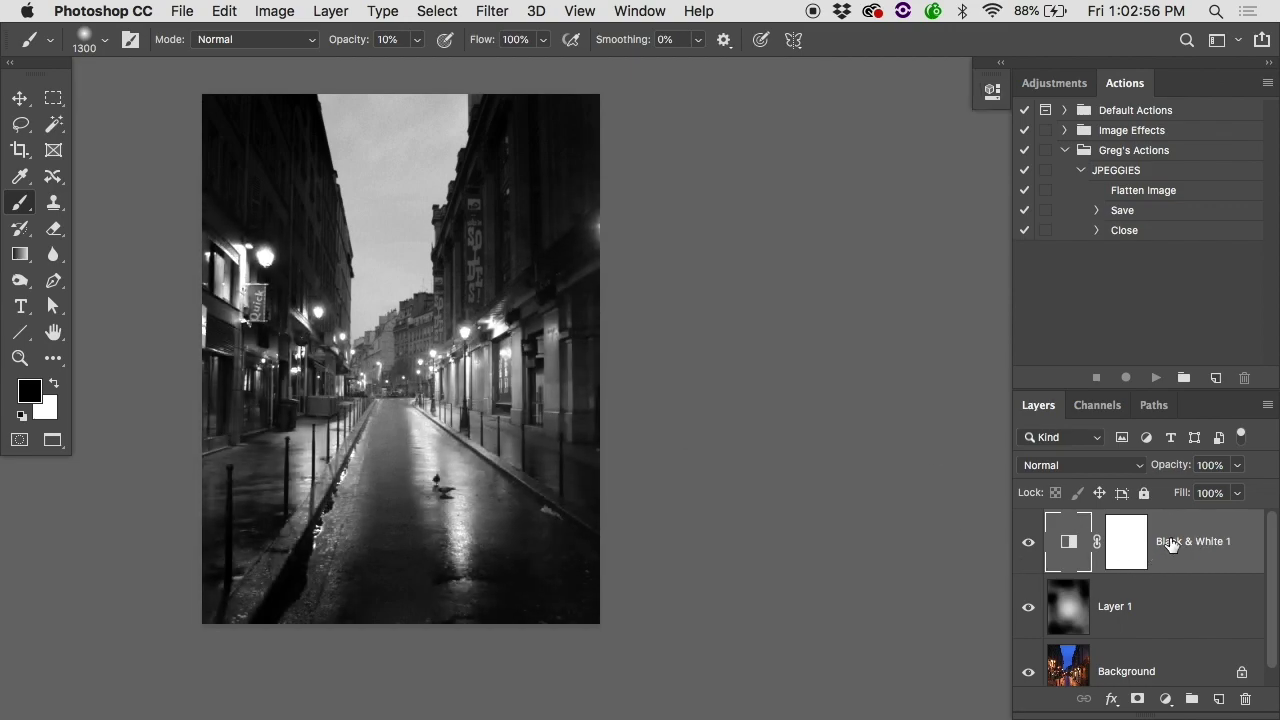
double_click(1069, 543)
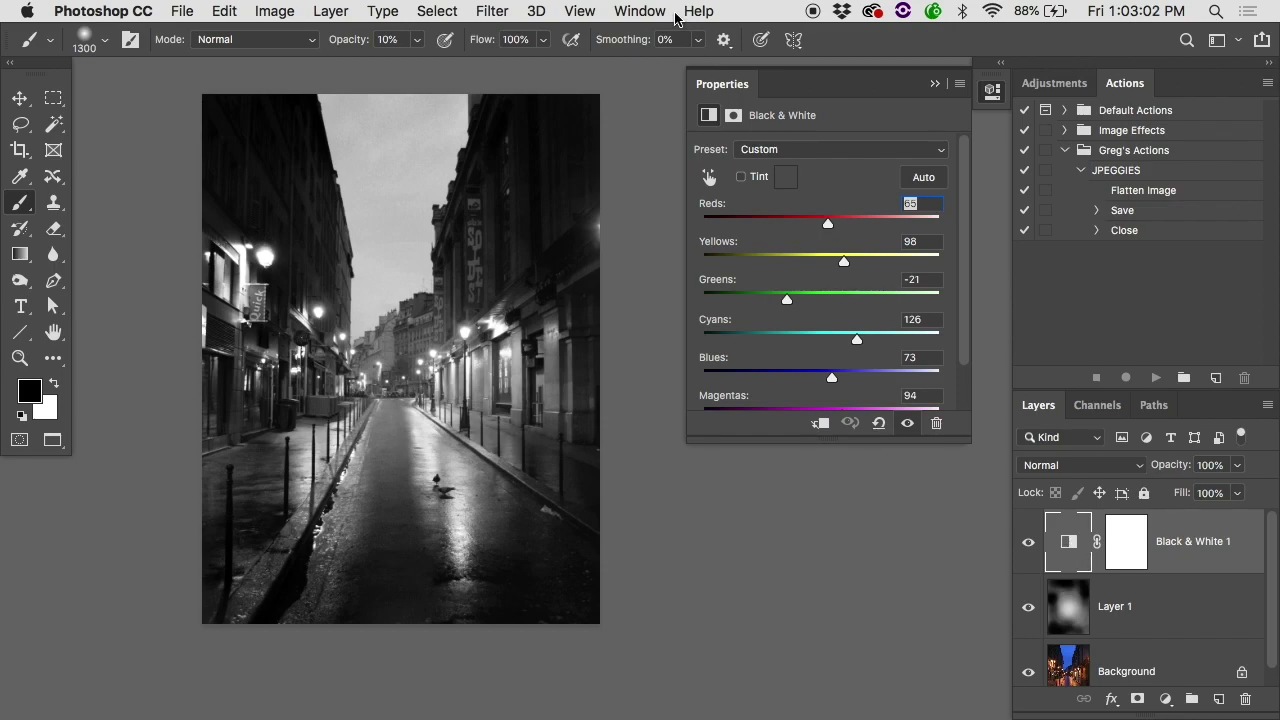
left_click(717, 83)
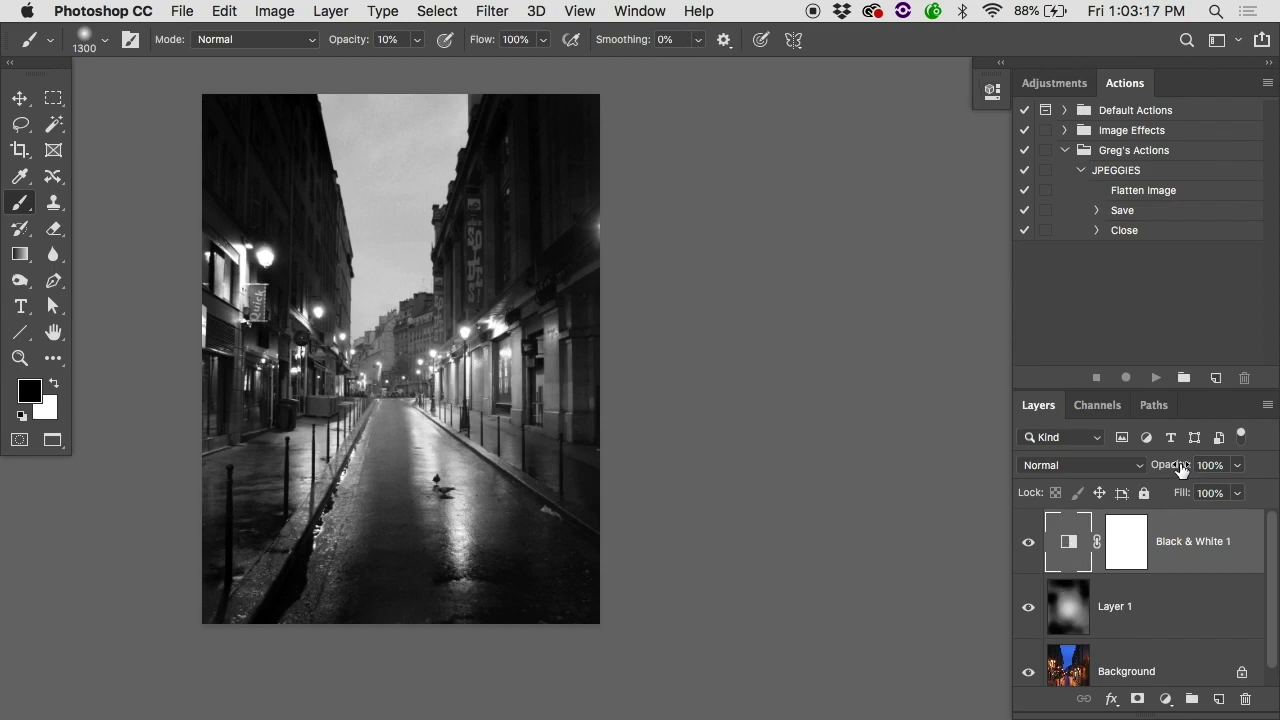
left_click_drag(1180, 469, 1148, 468)
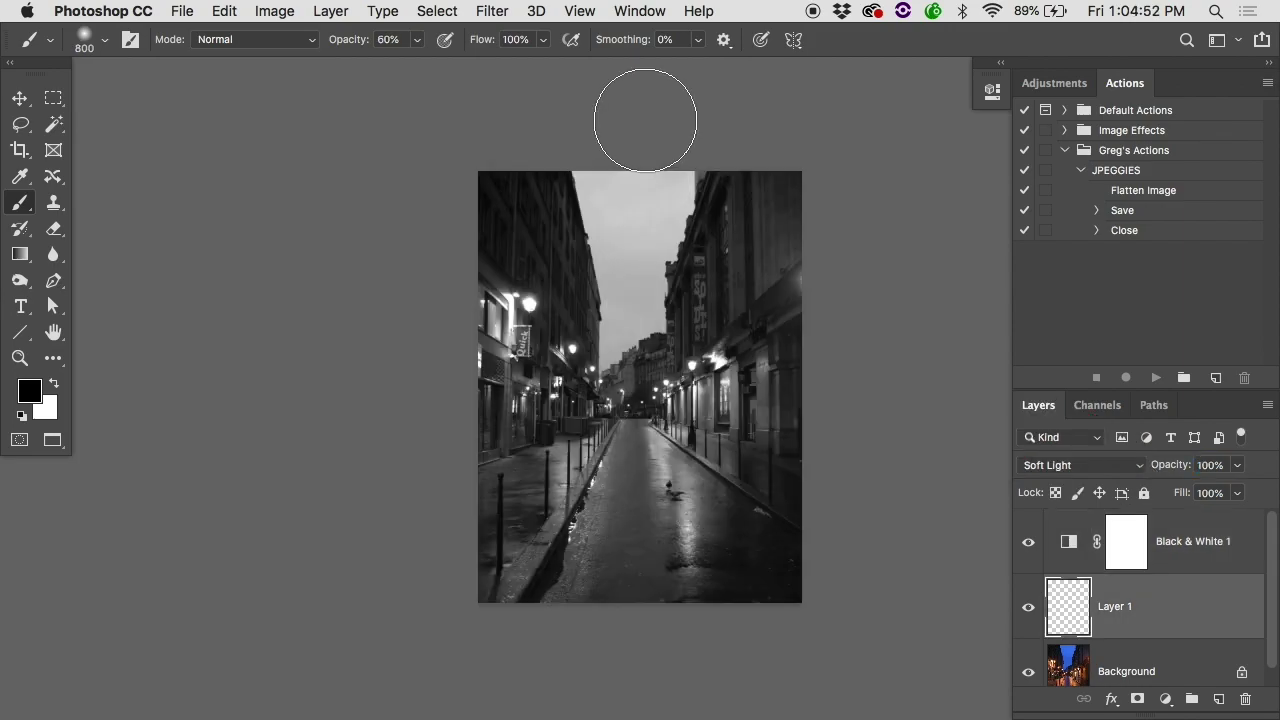
- Set an 800-px low-hardness brush, zoom in, and undo a stray dab in the sky
right_click(640, 275)
left_click(680, 118)
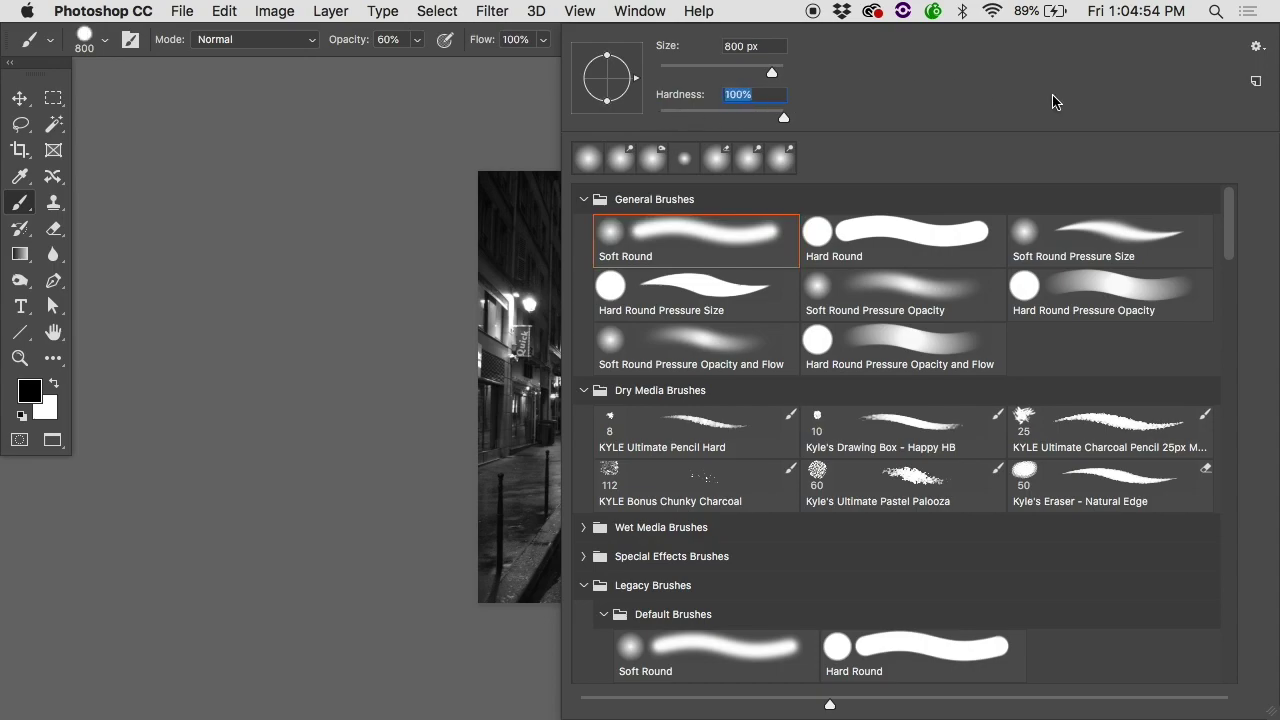
key("Return")
key("super+equal")
key("super+equal")
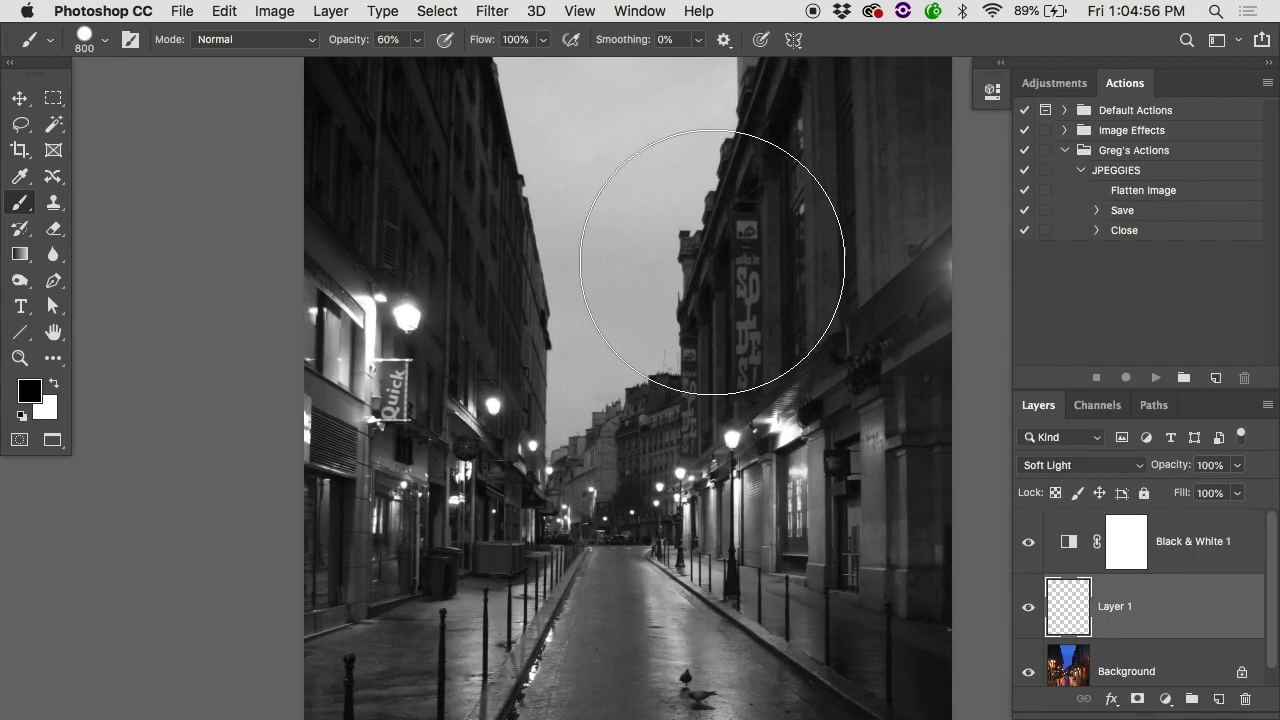
left_click(712, 262)
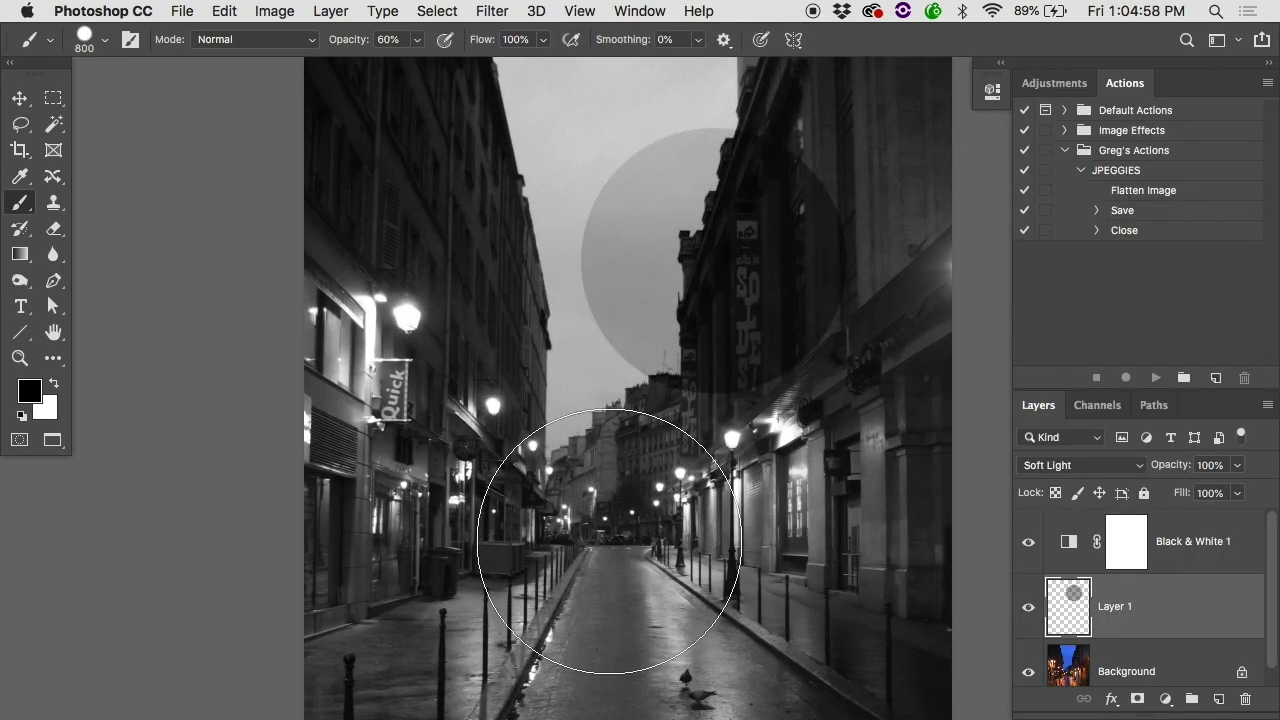
key("super+z")
- Soften the brush further and paint black over the upper left building on Layer 1
right_click(630, 430)
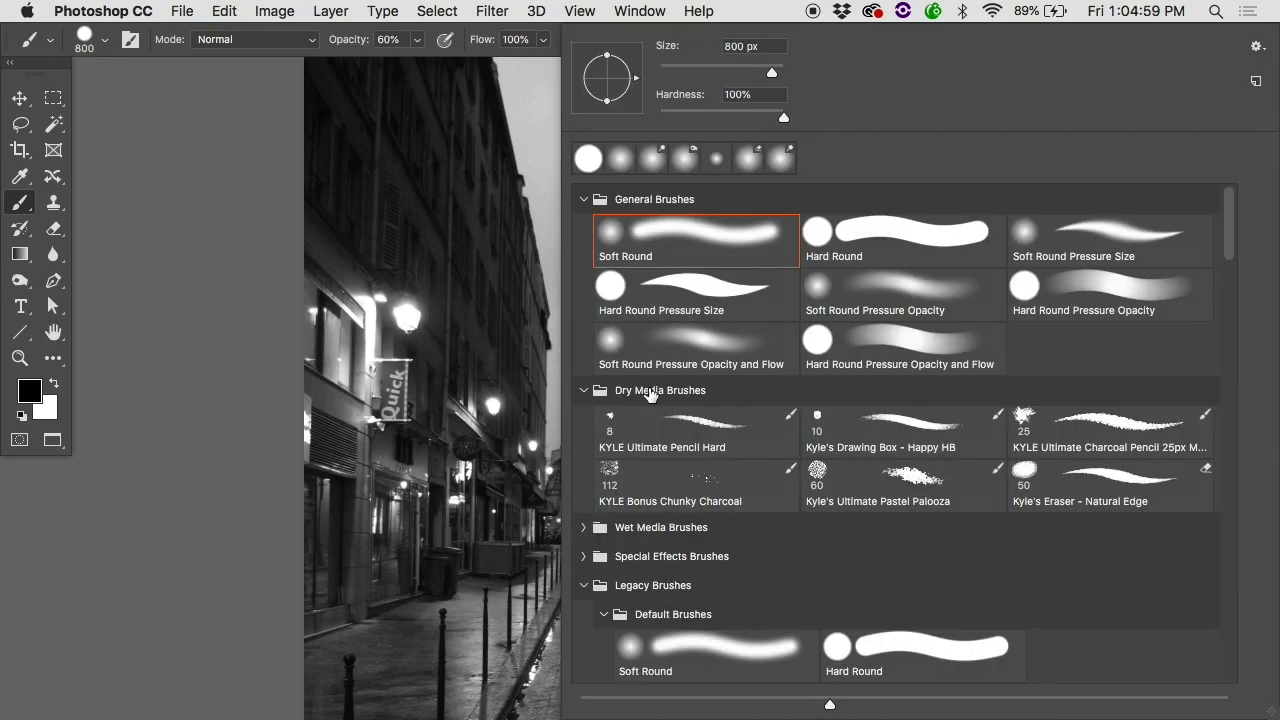
left_click(736, 118)
key("Return")
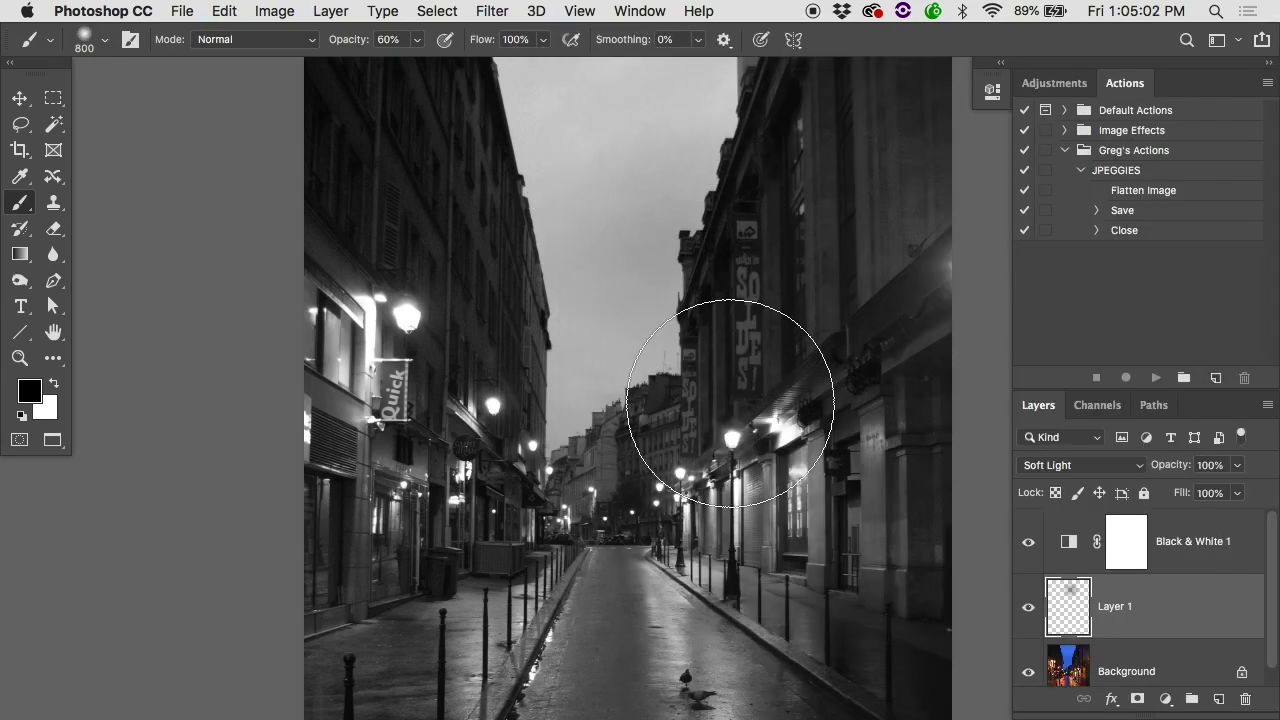
left_click(484, 224)
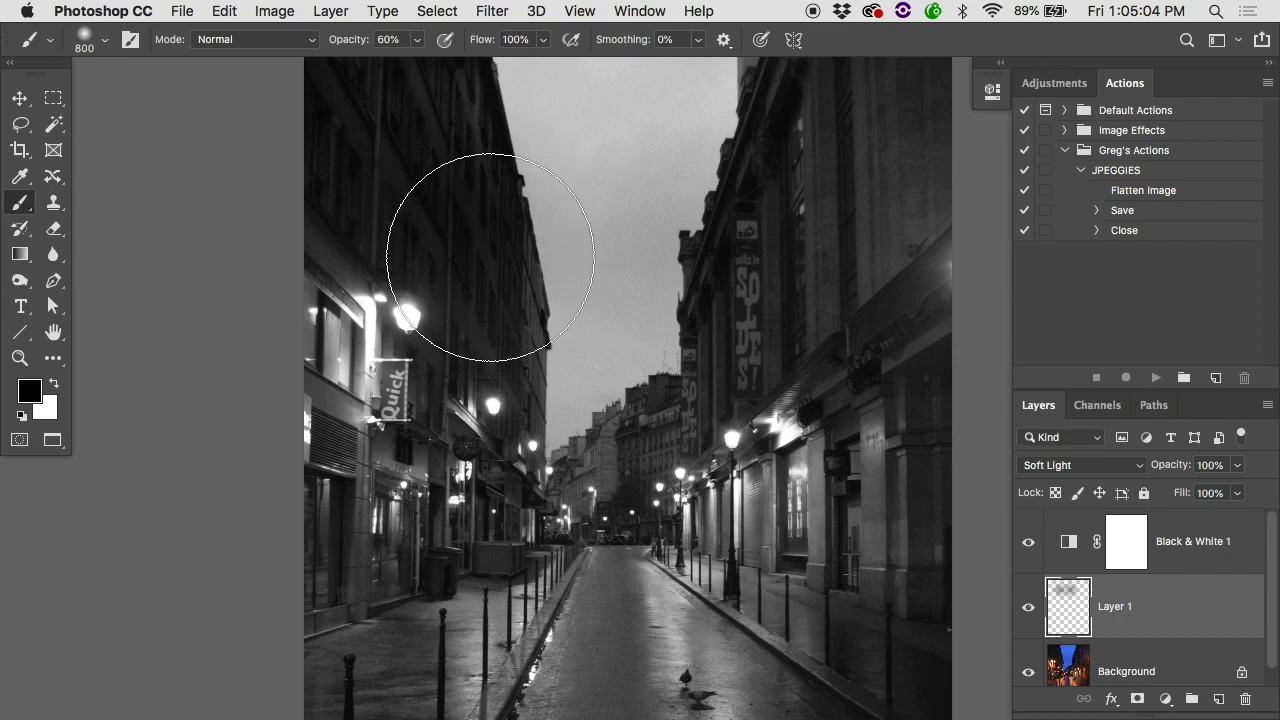